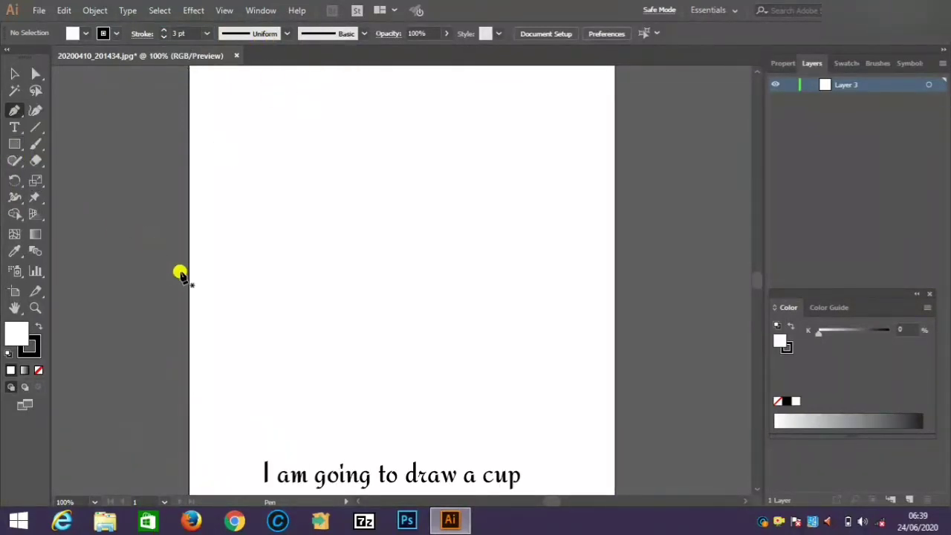
pyautogui.click(254, 399)
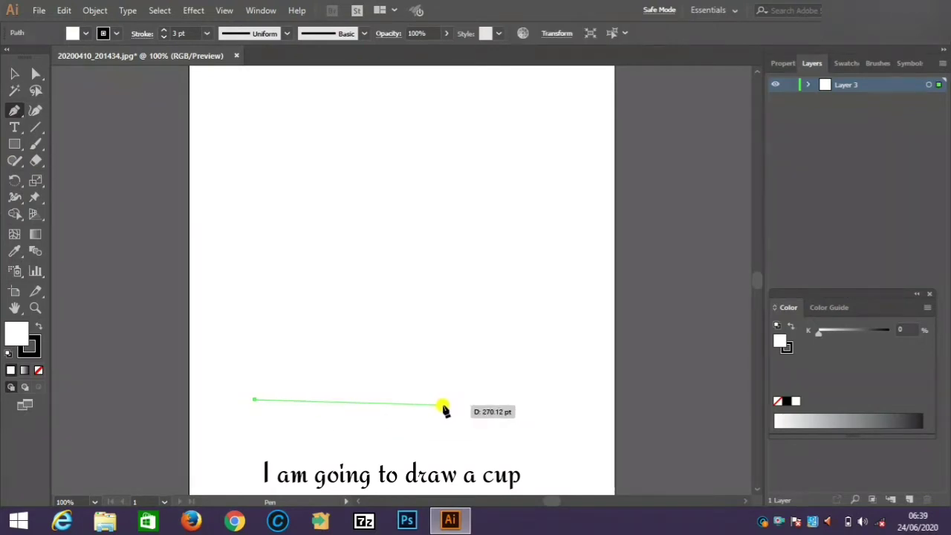
pyautogui.click(926, 86)
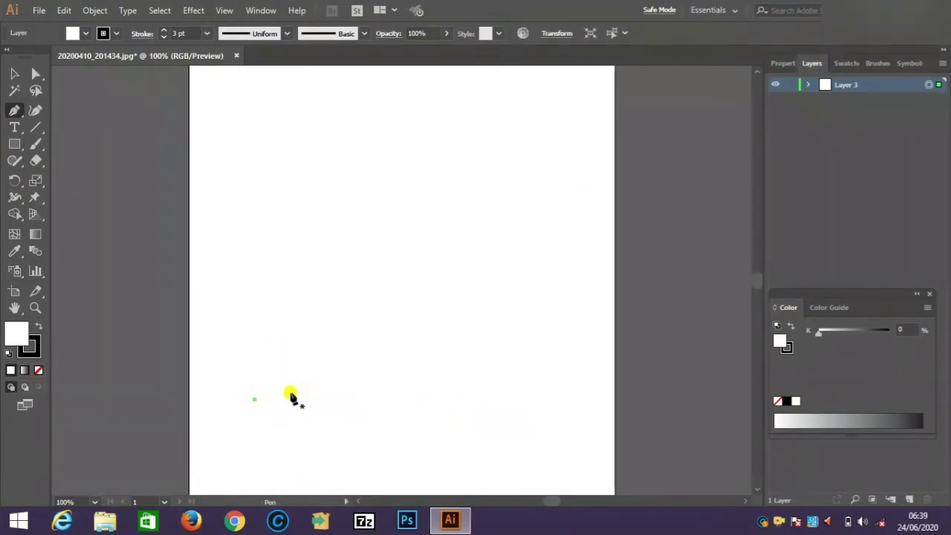
pyautogui.click(254, 399)
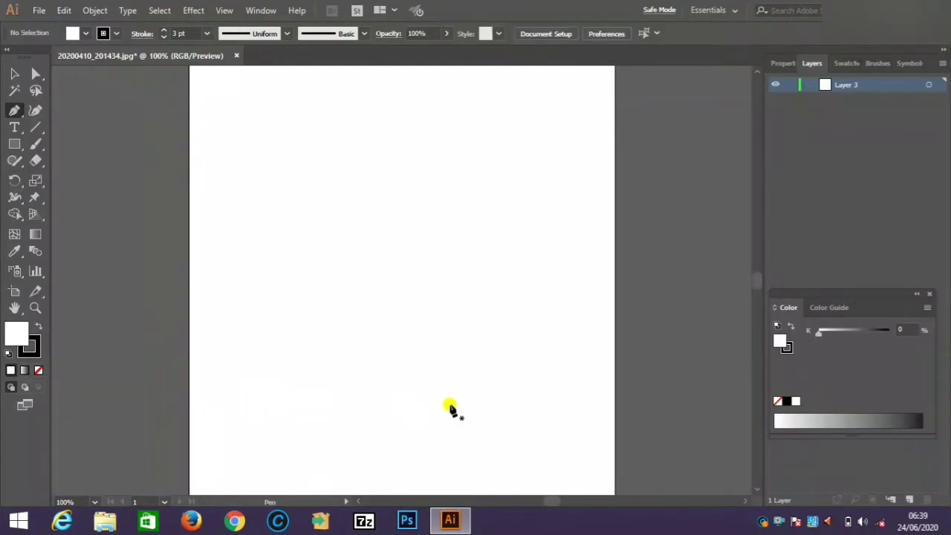
# Draw a long horizontal ground line low on the artboard with the Pen tool, adding a short separate dash beyond each end
pyautogui.click(255, 403)
pyautogui.click(532, 403)
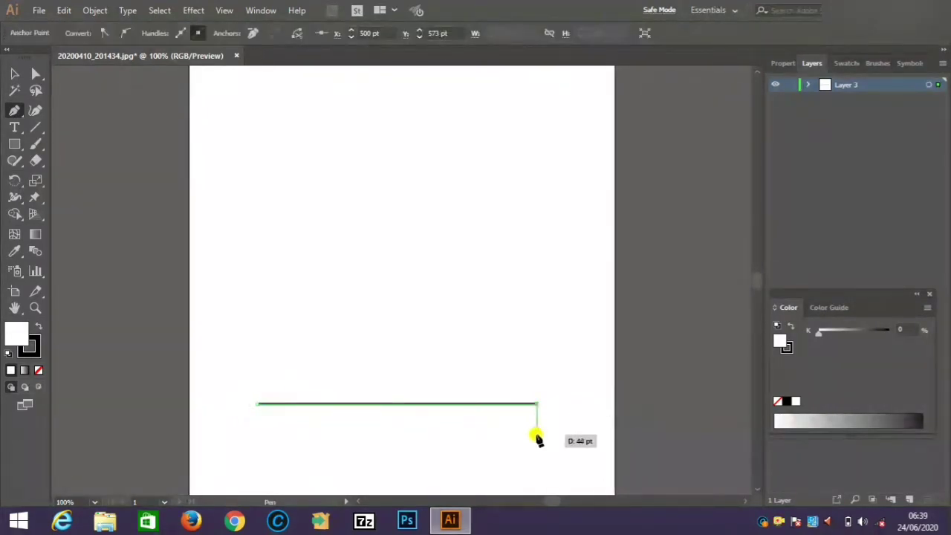
pyautogui.click(241, 403)
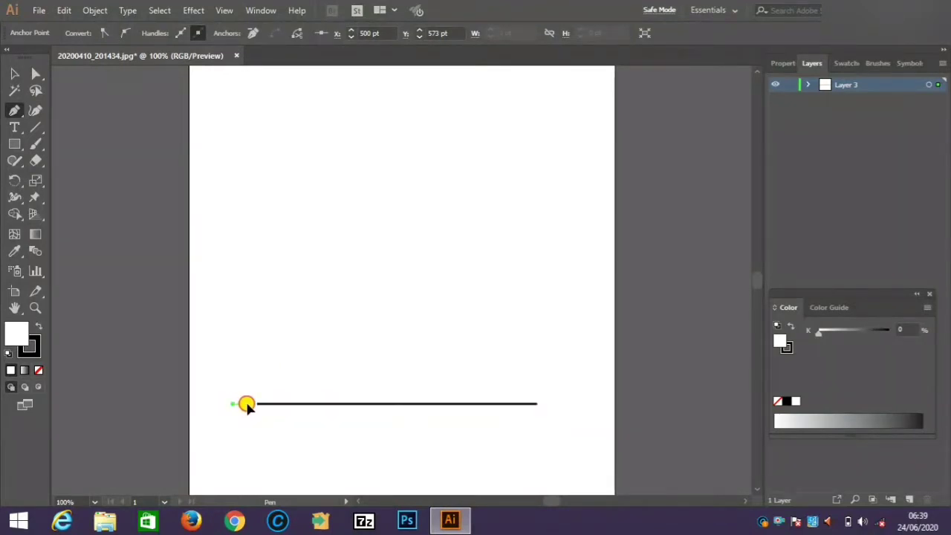
pyautogui.click(547, 404)
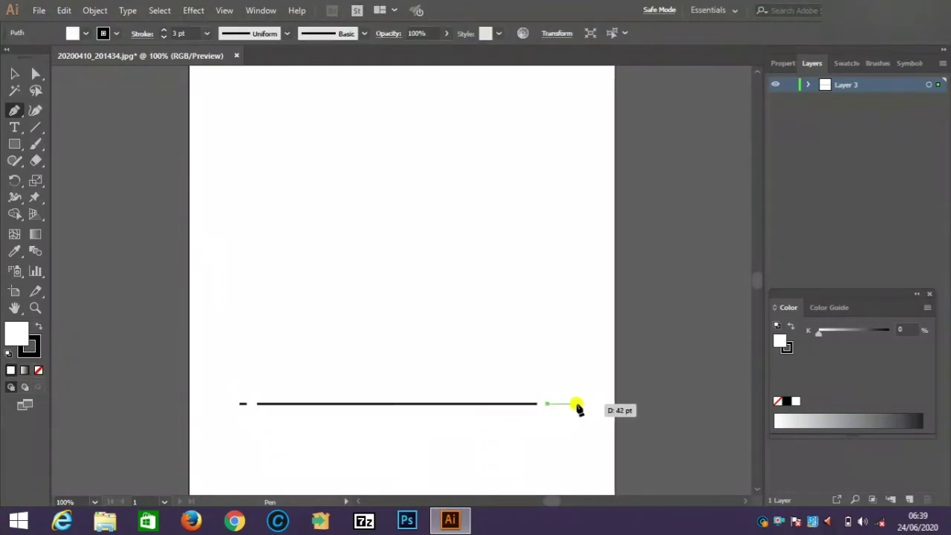
pyautogui.click(576, 403)
pyautogui.press('Escape')
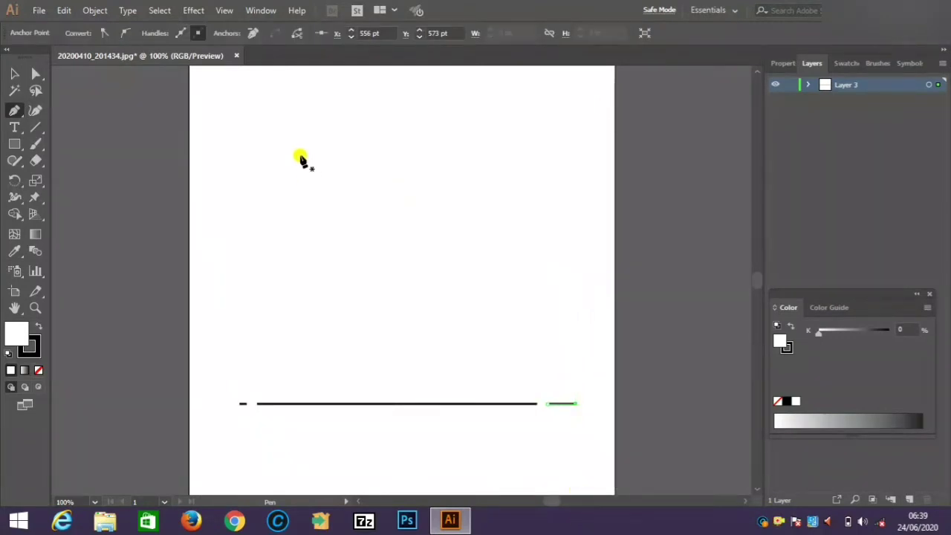
# Give the long ground line the flat-middled width profile that tapers at both ends, and set its stroke weight to 4 pt
pyautogui.click(17, 74)
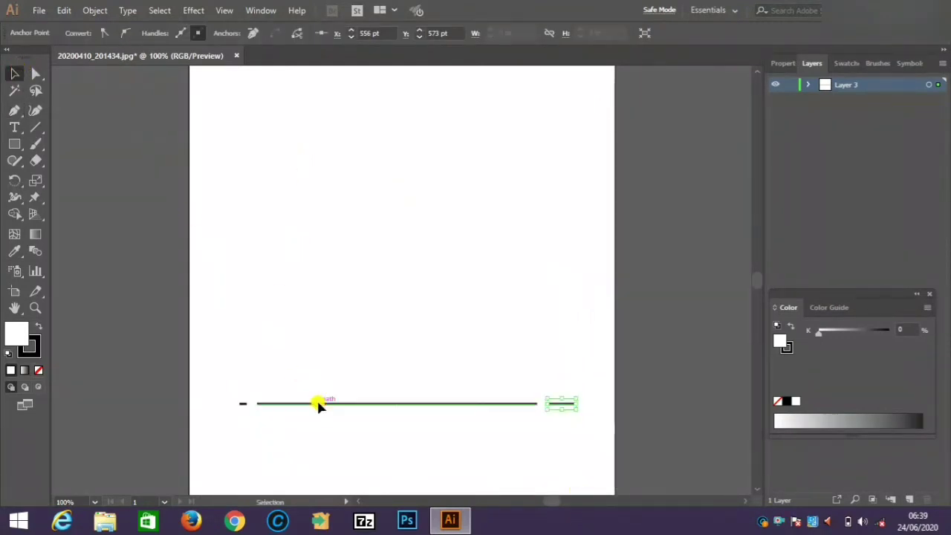
pyautogui.click(318, 402)
pyautogui.click(284, 35)
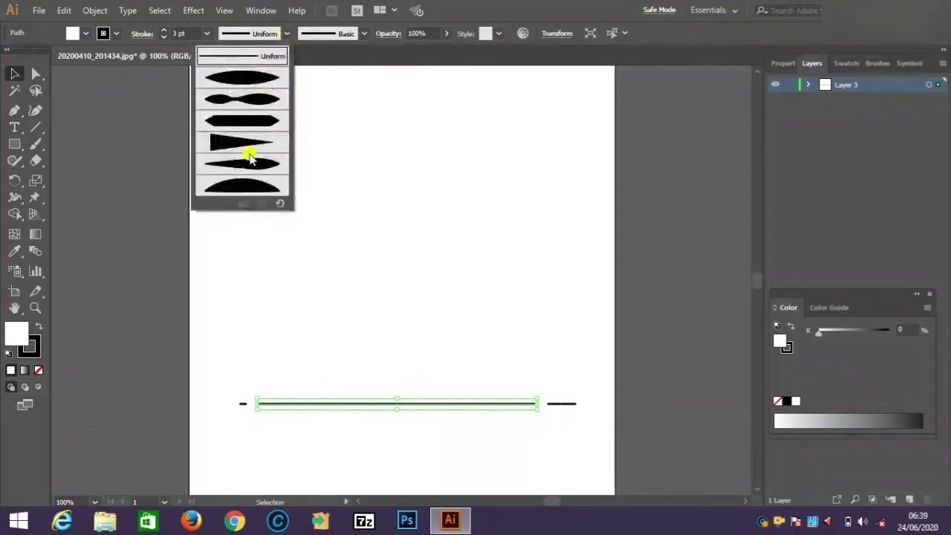
pyautogui.click(253, 189)
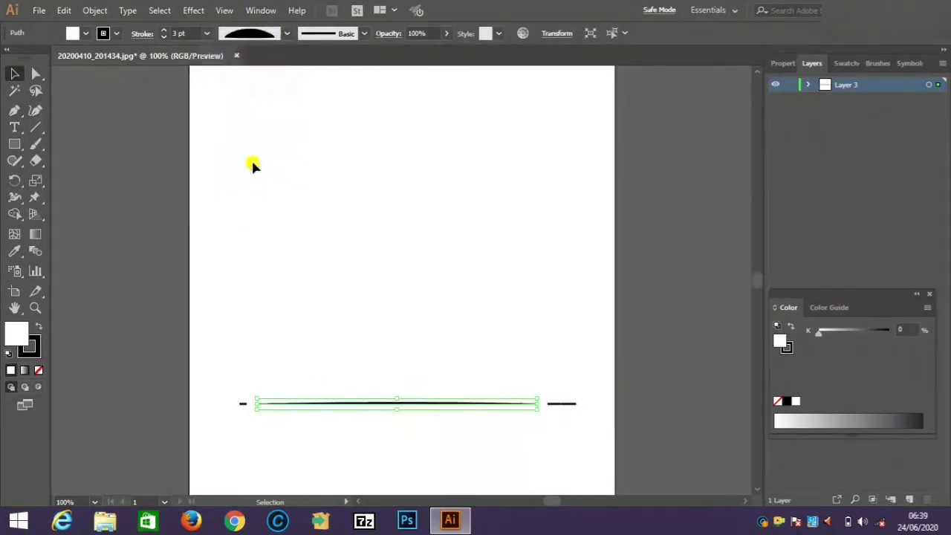
pyautogui.click(285, 34)
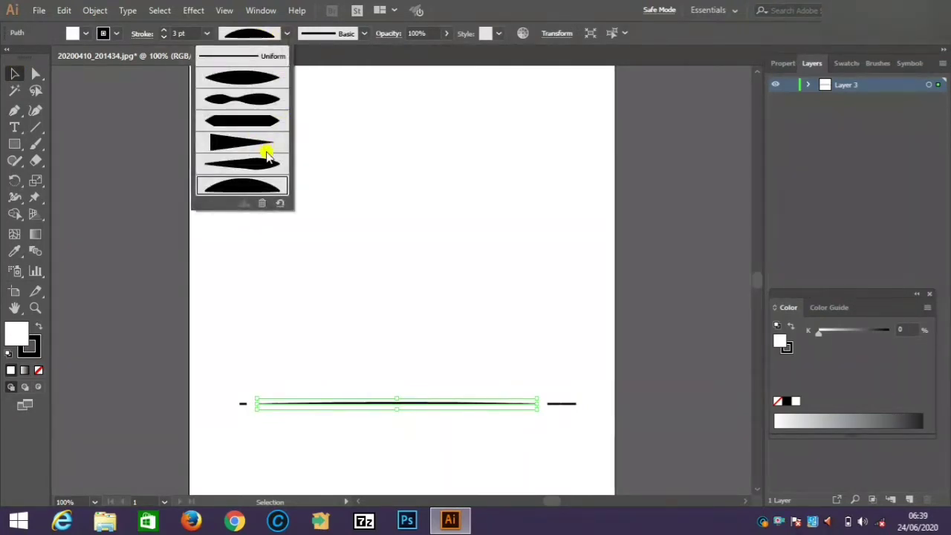
pyautogui.click(261, 97)
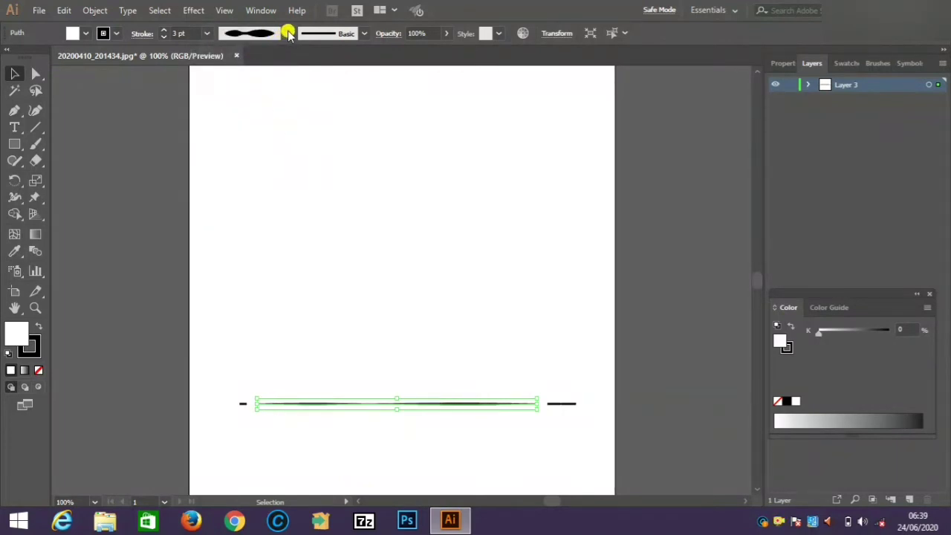
pyautogui.click(287, 33)
pyautogui.click(251, 123)
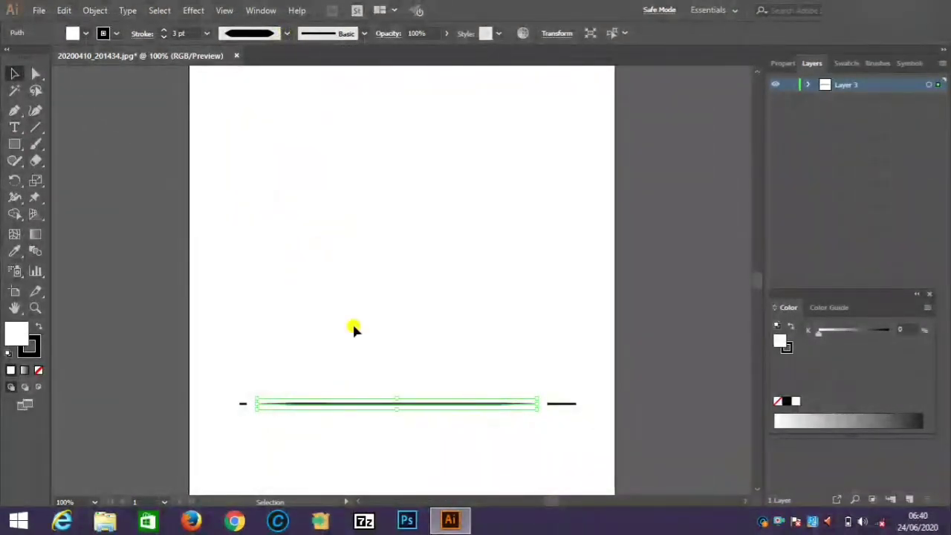
pyautogui.click(164, 30)
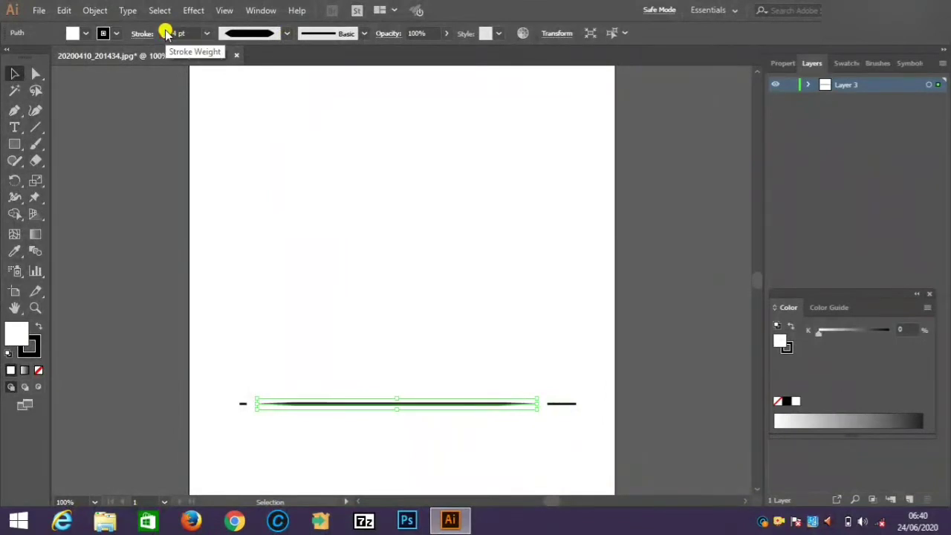
# Apply the lens-shaped width profile to the short dash left of the ground line, keeping the Basic brush
pyautogui.click(243, 404)
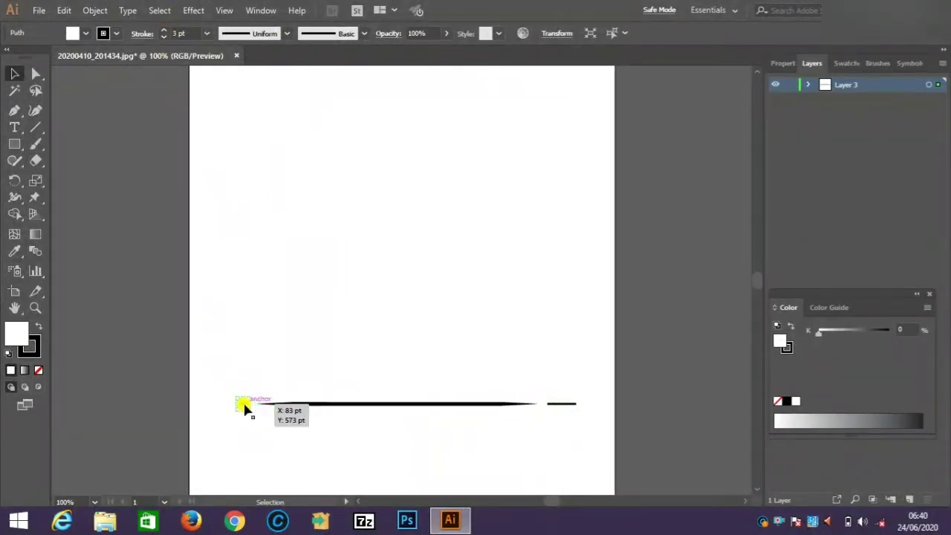
pyautogui.click(287, 33)
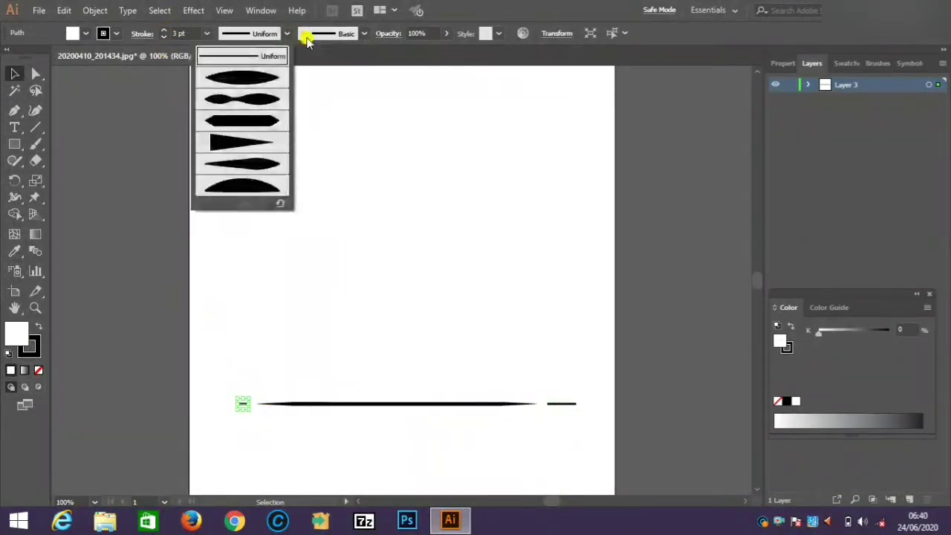
pyautogui.click(364, 33)
pyautogui.click(247, 65)
pyautogui.click(286, 33)
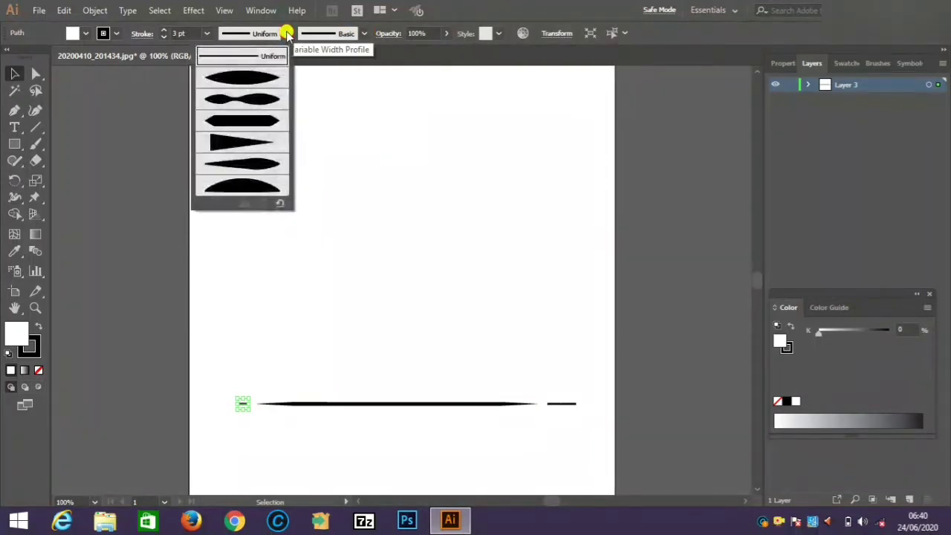
pyautogui.click(276, 77)
pyautogui.click(361, 33)
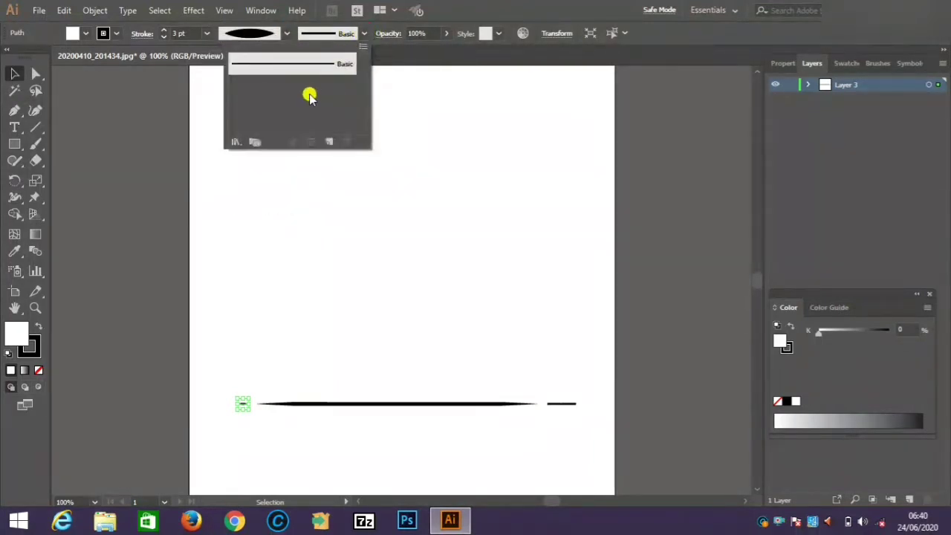
pyautogui.click(362, 33)
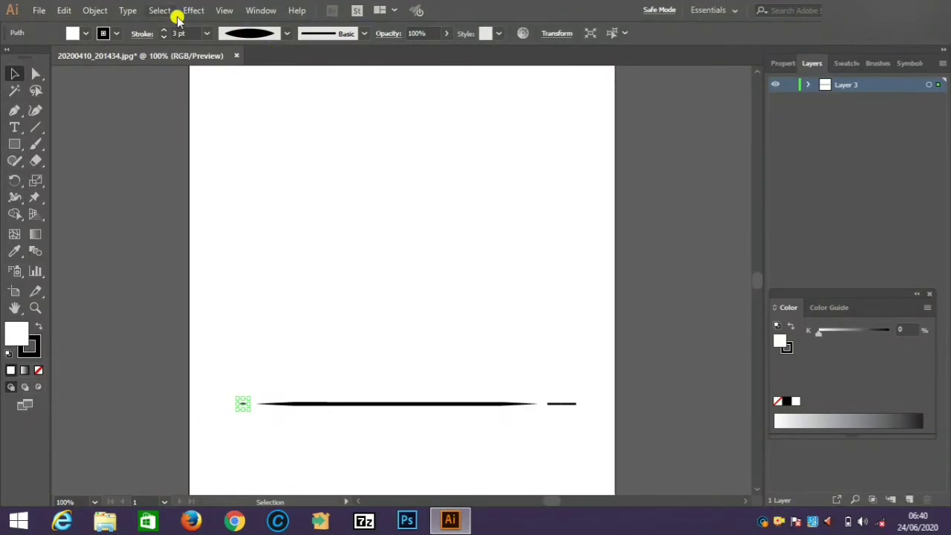
# Apply the lens-shaped width profile to the dash right of the ground line and set its stroke weight to 4 pt
pyautogui.click(560, 404)
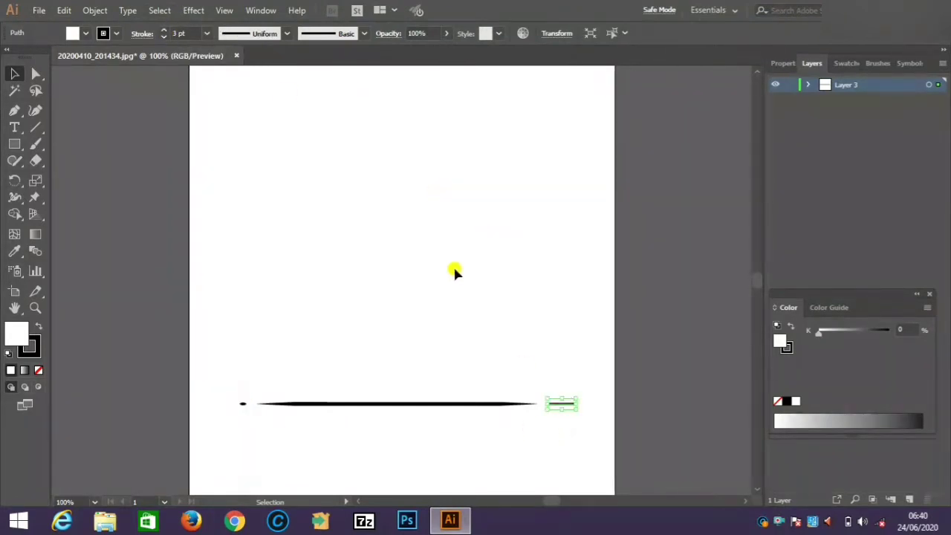
pyautogui.click(286, 34)
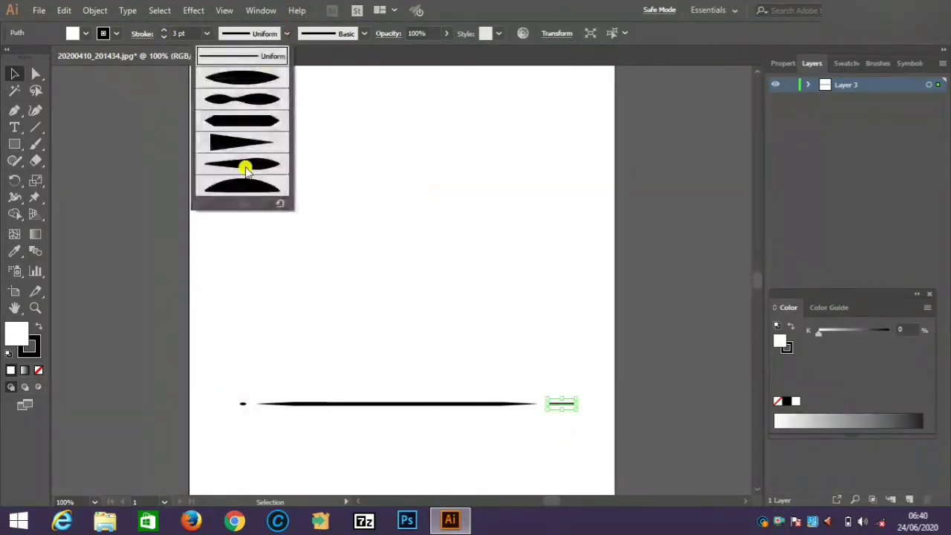
pyautogui.click(243, 79)
pyautogui.click(164, 30)
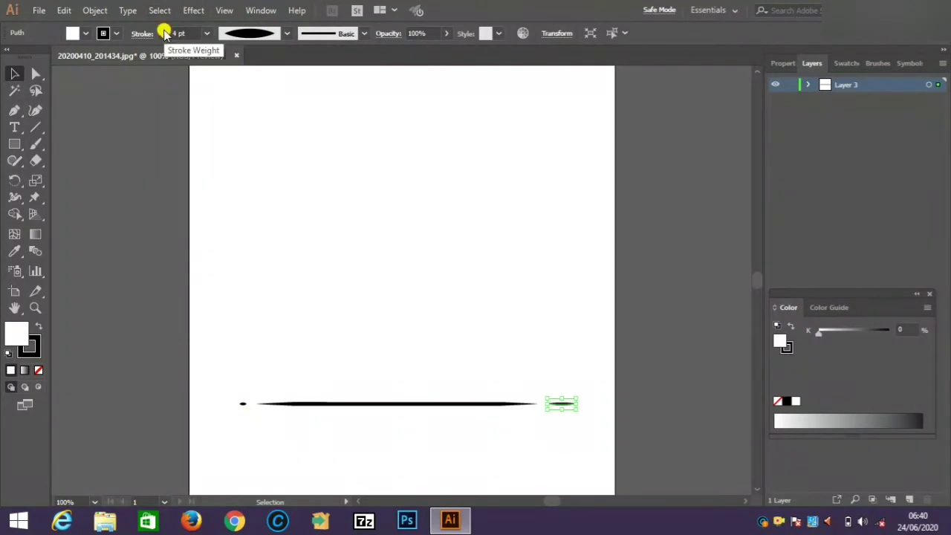
# Draw the cup body with the Pen tool as a closed, round-cornered square about 148 pt tall, resting on the middle of the ground line
pyautogui.click(14, 111)
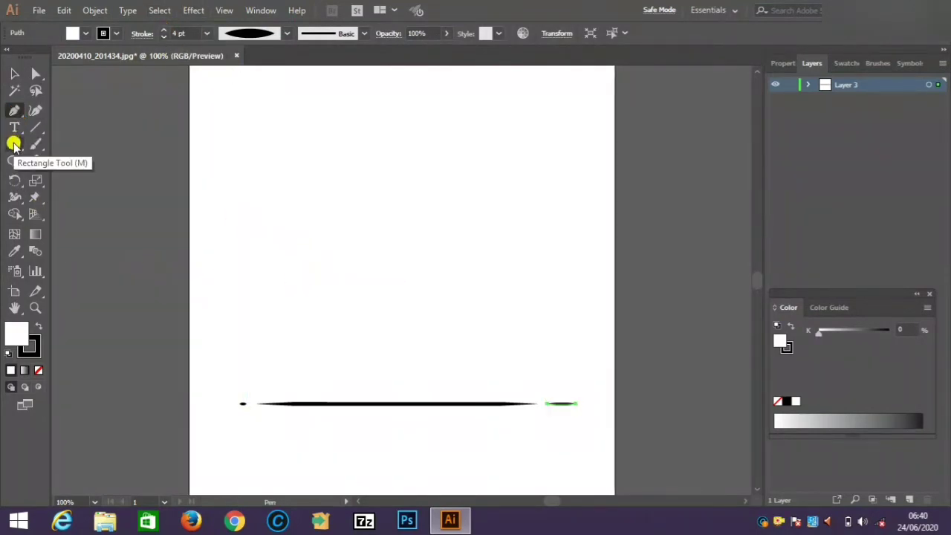
pyautogui.click(349, 317)
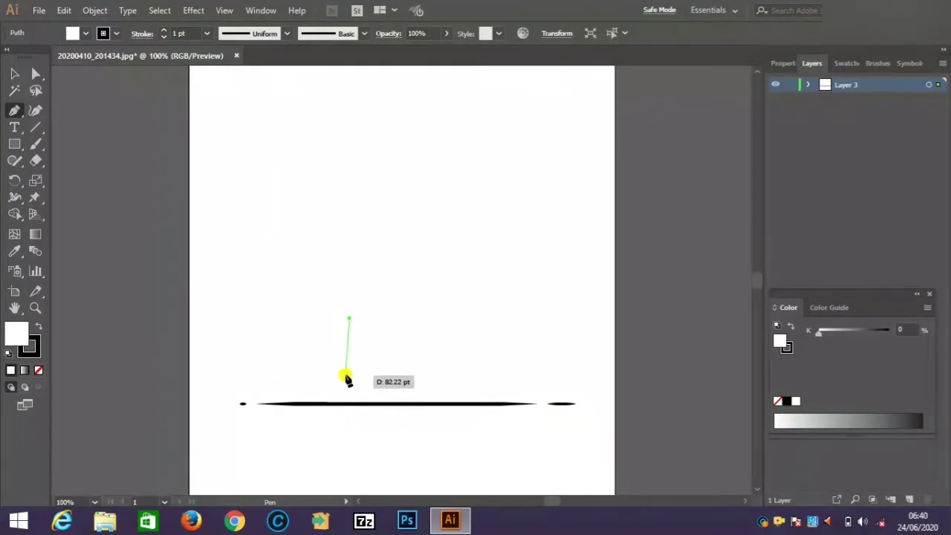
pyautogui.click(349, 379)
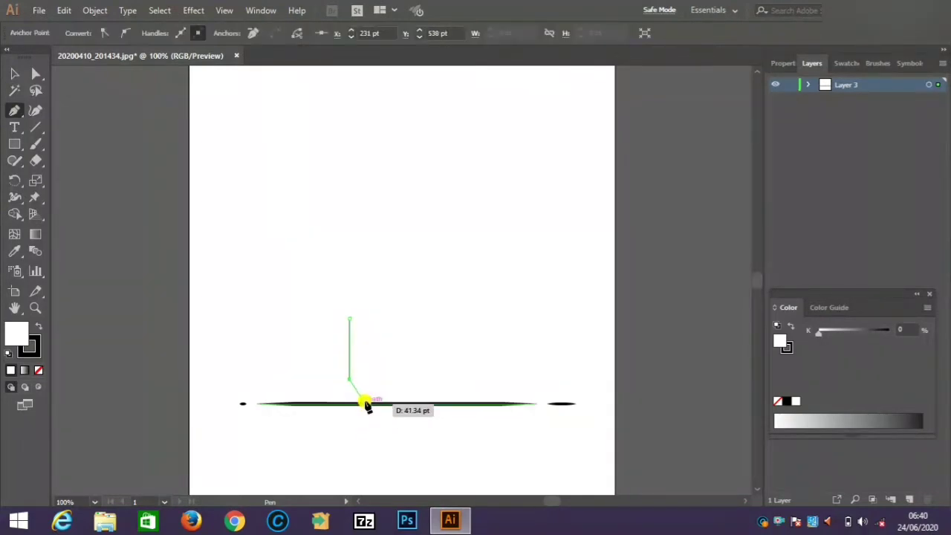
pyautogui.moveTo(364, 401); pyautogui.dragTo(435, 407)
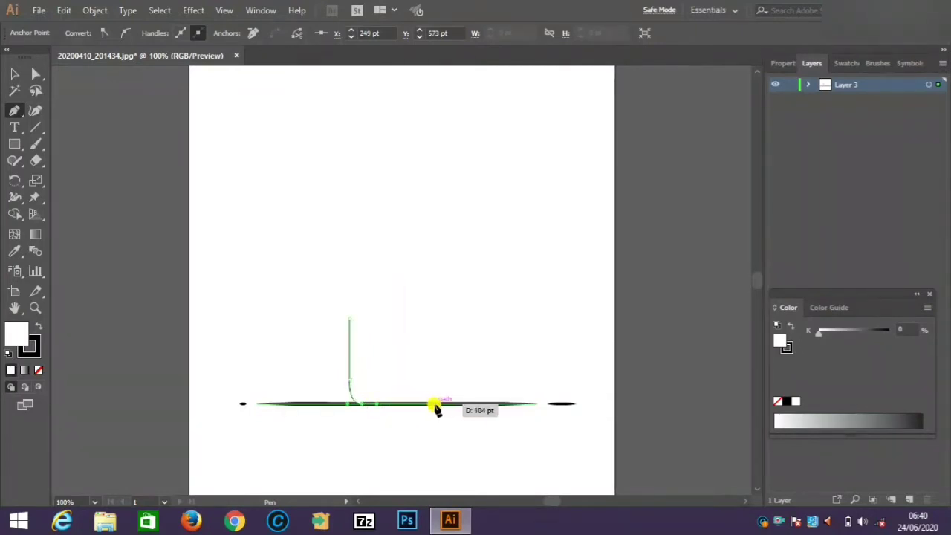
pyautogui.click(440, 403)
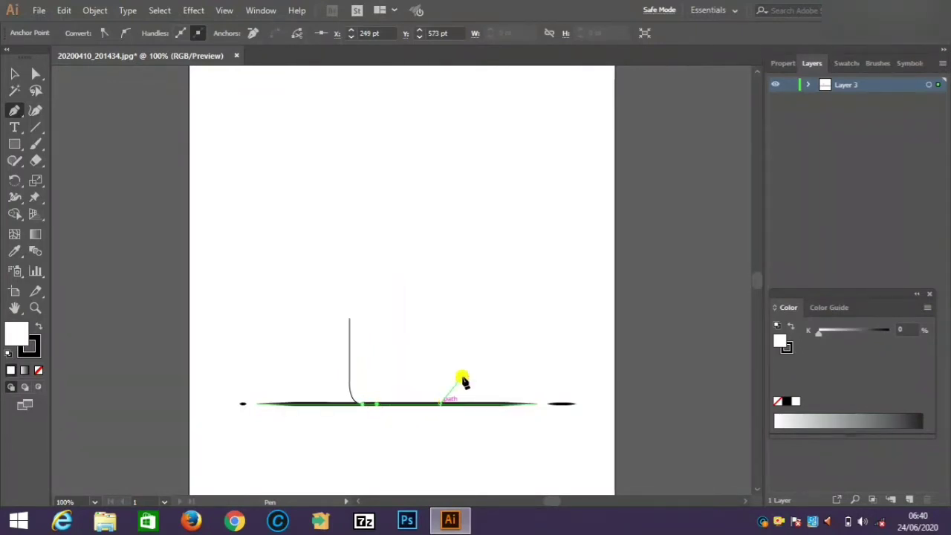
pyautogui.moveTo(457, 387); pyautogui.dragTo(456, 365)
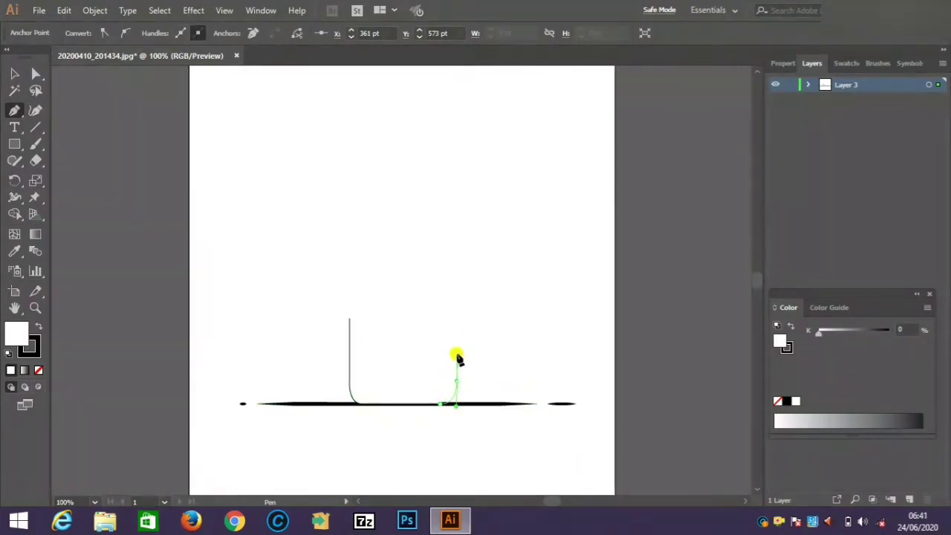
pyautogui.moveTo(455, 322)
pyautogui.mouseDown()
pyautogui.moveTo(443, 303)
pyautogui.moveTo(409, 314)
pyautogui.moveTo(372, 305)
pyautogui.moveTo(354, 314)
pyautogui.moveTo(350, 334)
pyautogui.mouseUp()
pyautogui.hotkey('ctrl', 'z')
pyautogui.hotkey('ctrl', 'z')
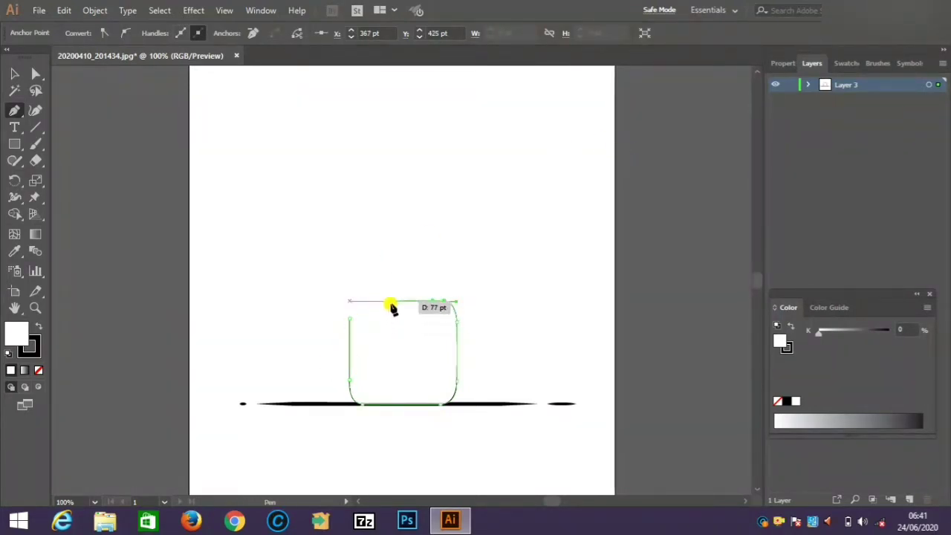
pyautogui.moveTo(393, 307); pyautogui.dragTo(352, 336)
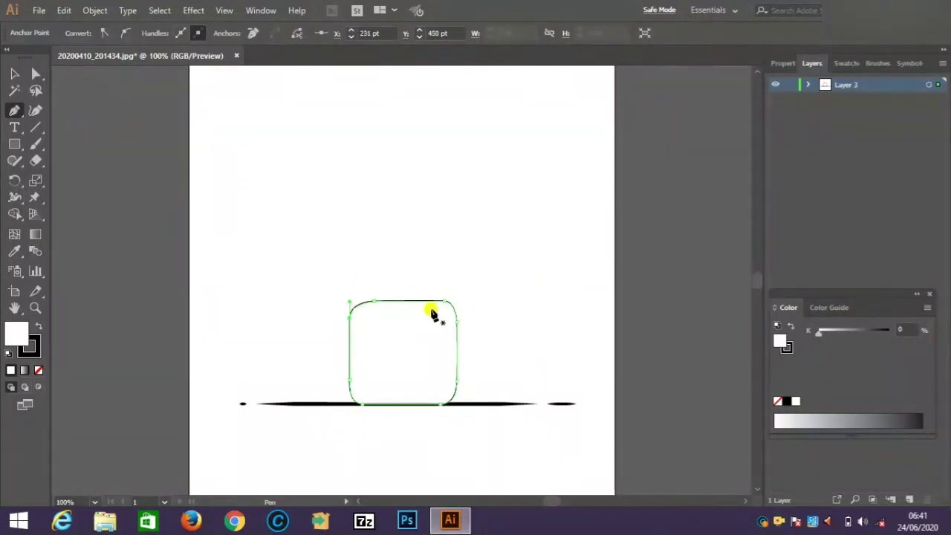
# Set the stroke weight of the cup body's outline to 5 pt
pyautogui.click(15, 75)
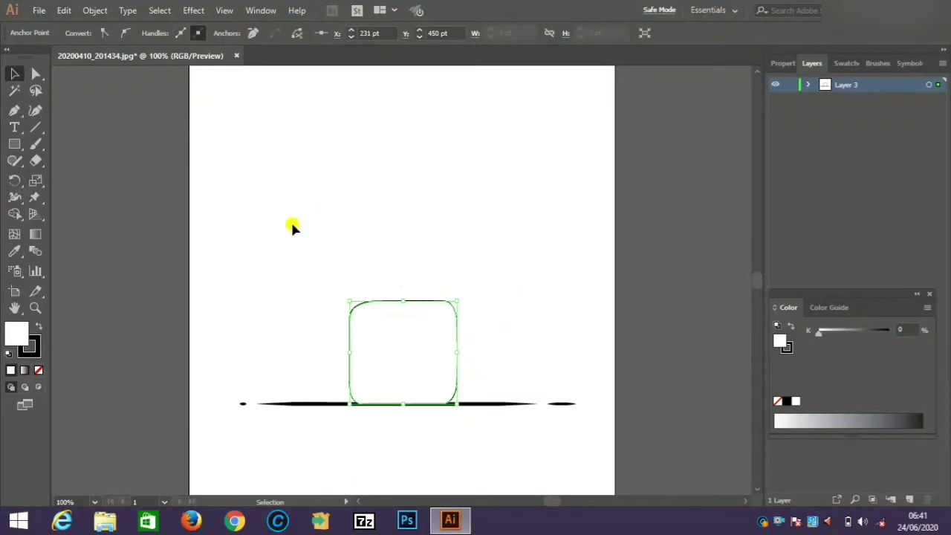
pyautogui.moveTo(357, 312); pyautogui.dragTo(337, 282)
pyautogui.hotkey('ctrl', 'z')
pyautogui.click(337, 235)
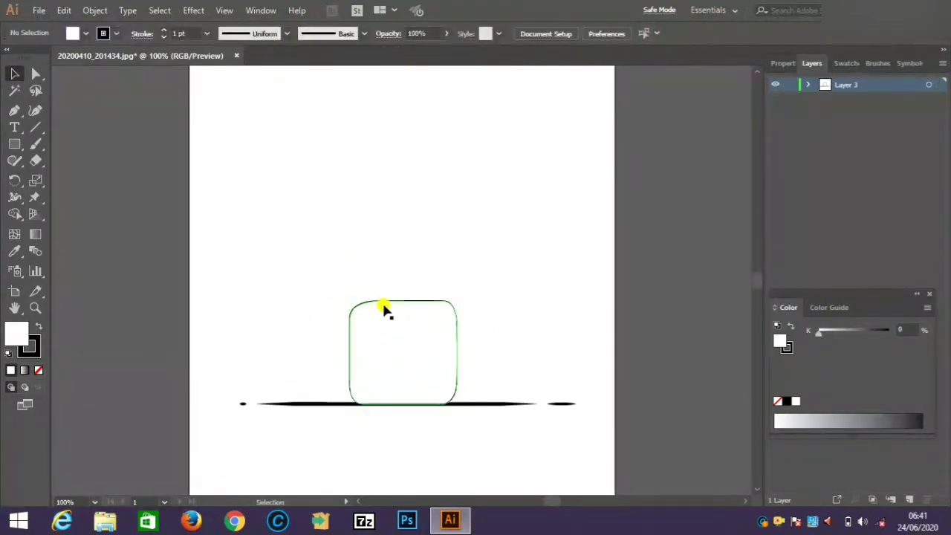
pyautogui.hotkey('ctrl', 'a')
pyautogui.click(165, 31)
pyautogui.click(165, 31)
pyautogui.click(165, 31)
pyautogui.click(165, 31)
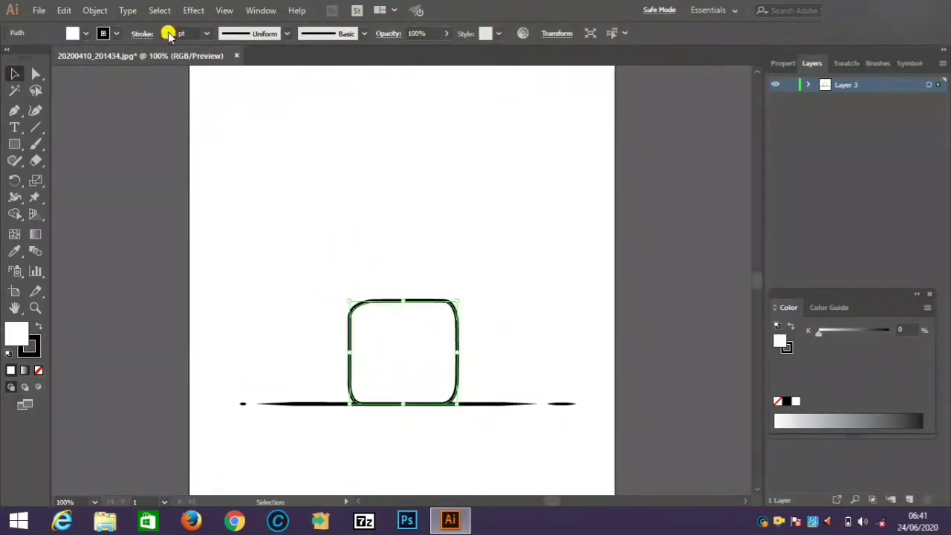
# Draw the handle's small inner curve with the Pen tool as a D-shaped arc on the cup's right side
pyautogui.click(13, 113)
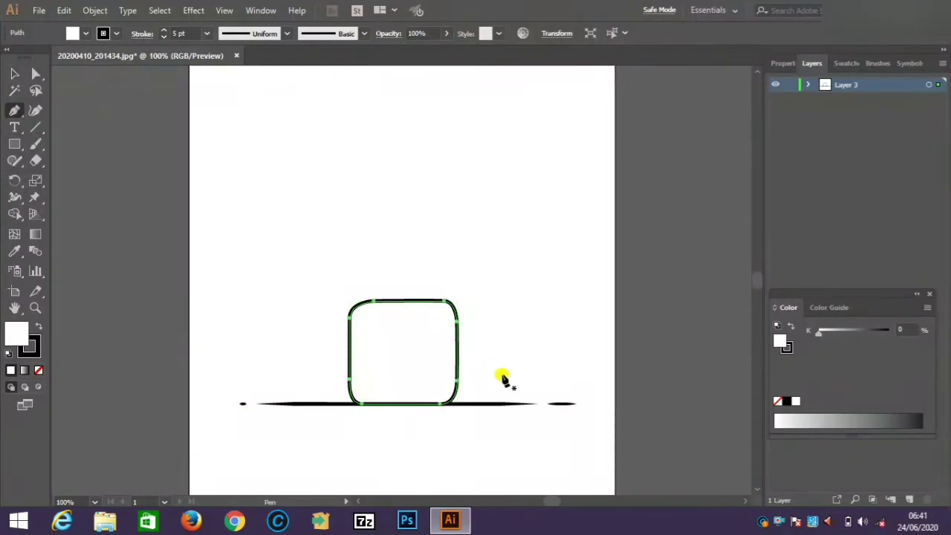
pyautogui.click(458, 372)
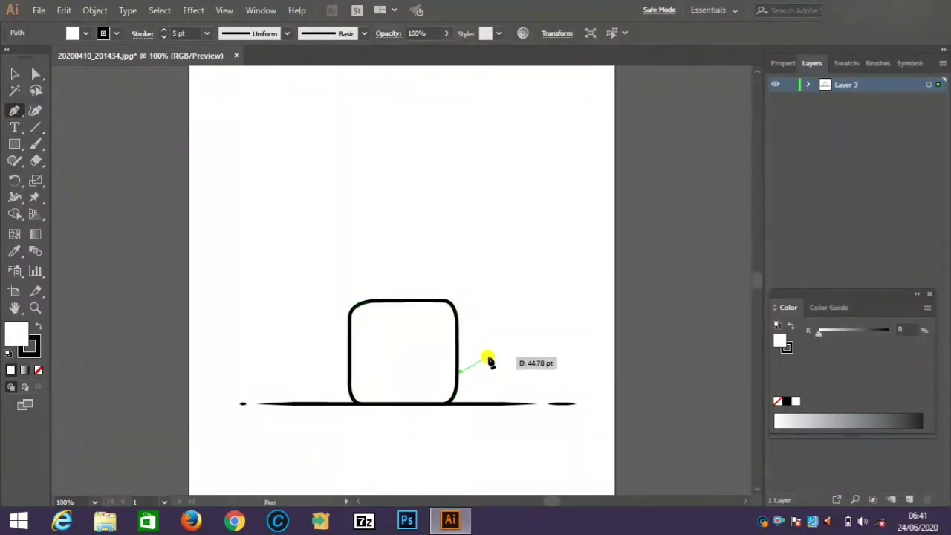
pyautogui.moveTo(473, 356); pyautogui.dragTo(473, 339)
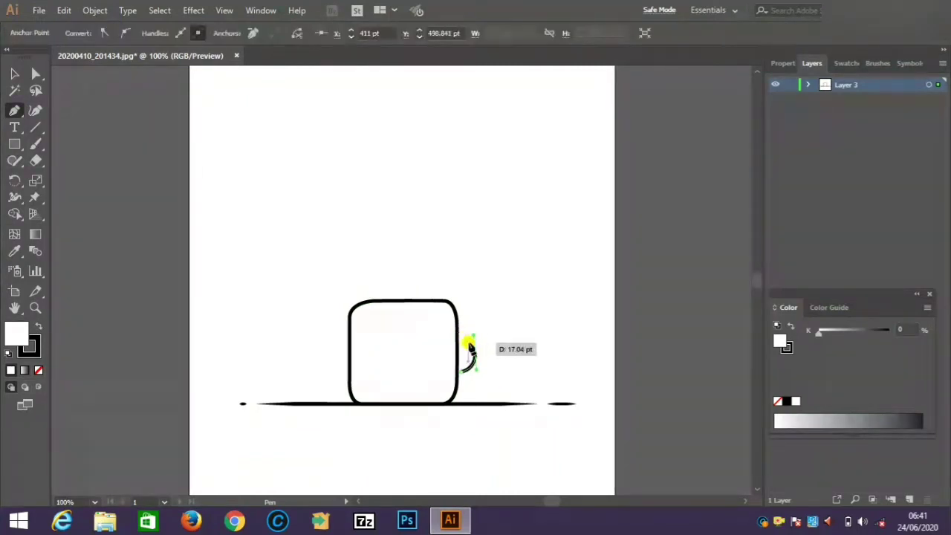
pyautogui.click(474, 352)
pyautogui.click(453, 334)
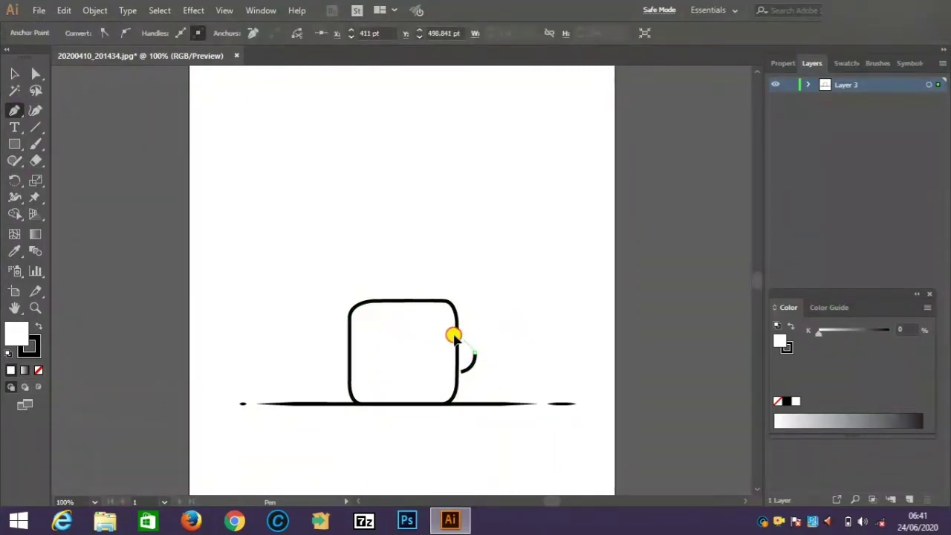
pyautogui.moveTo(438, 347); pyautogui.dragTo(454, 333)
pyautogui.click(458, 374)
pyautogui.click(457, 374)
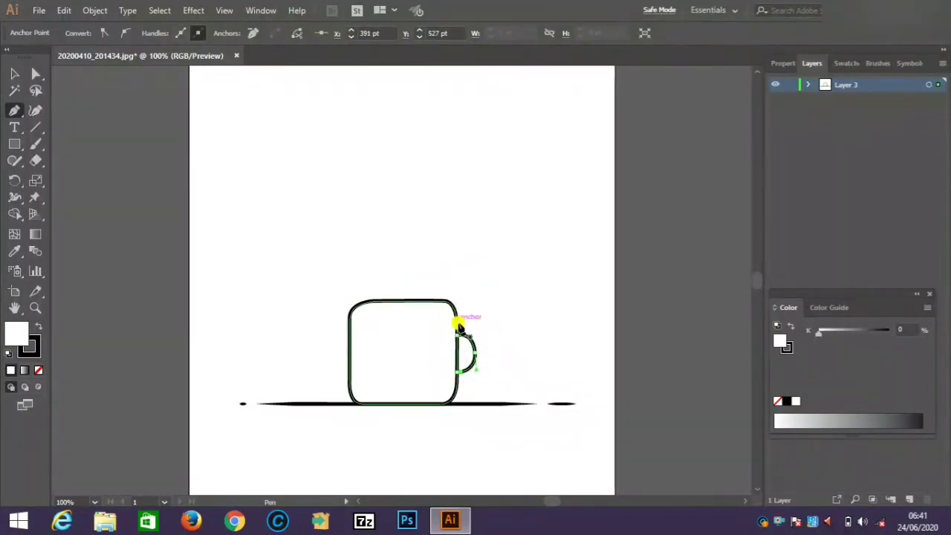
# Draw the handle's larger outer curve around the inner one and set the fill to None
pyautogui.moveTo(459, 327); pyautogui.dragTo(461, 385)
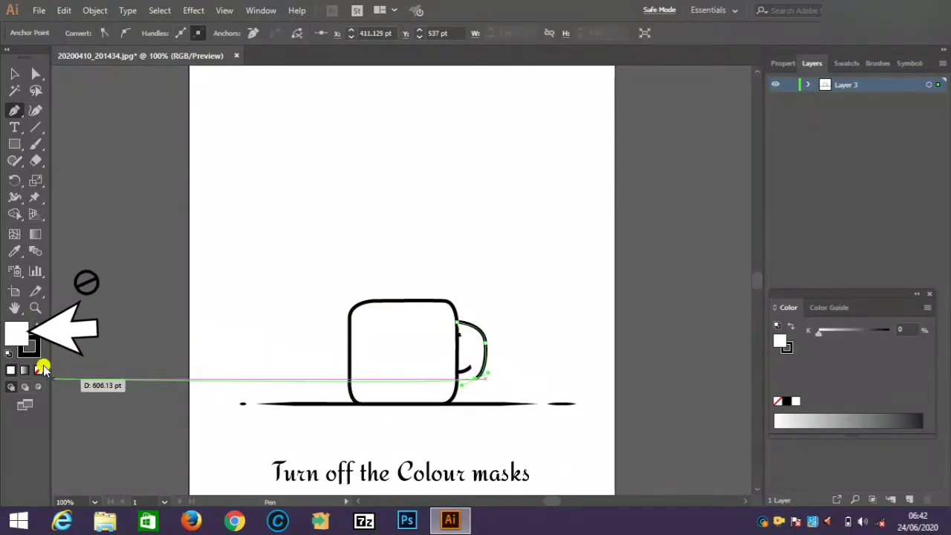
pyautogui.click(39, 370)
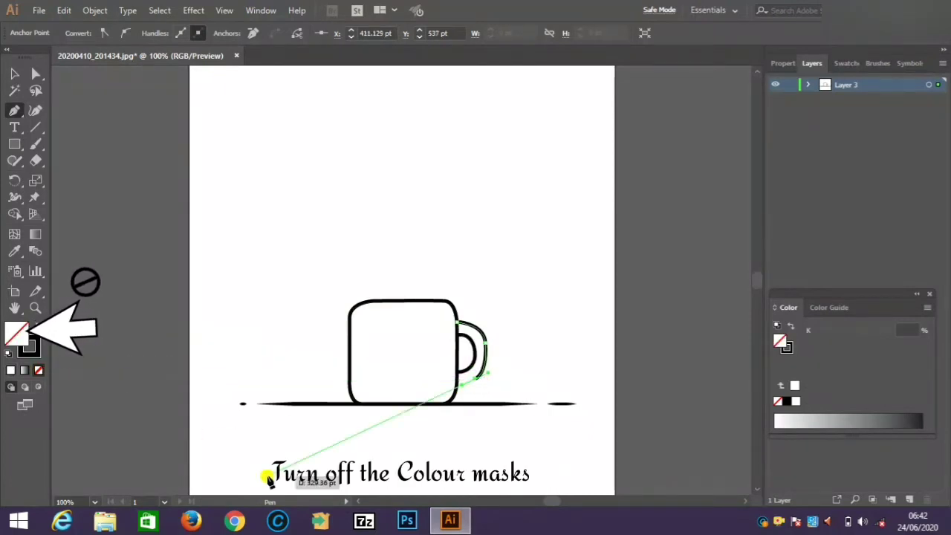
pyautogui.click(455, 371)
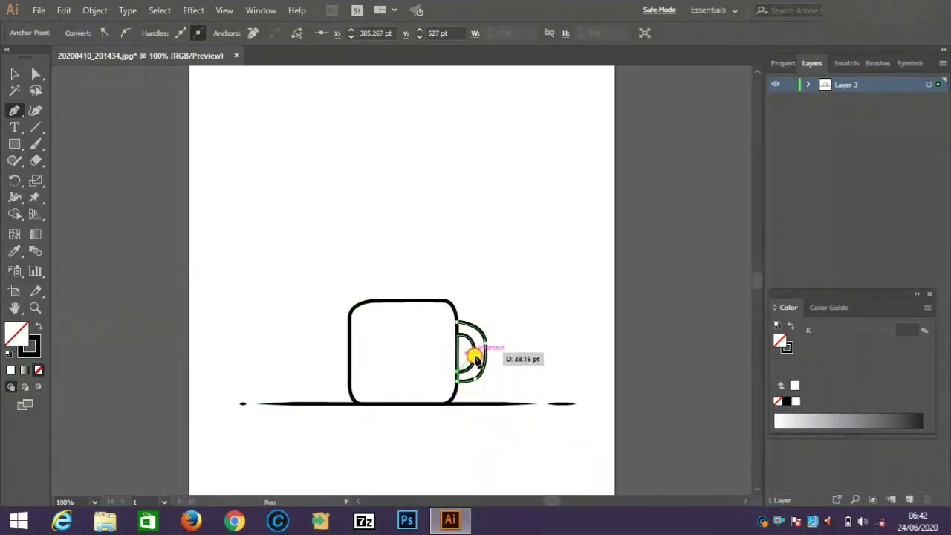
# Refine the handle's inner and outer curves so their ends meet the cup's right side
pyautogui.keyDown('ctrl'); pyautogui.click(473, 341); pyautogui.keyUp('ctrl')
pyautogui.click(475, 349)
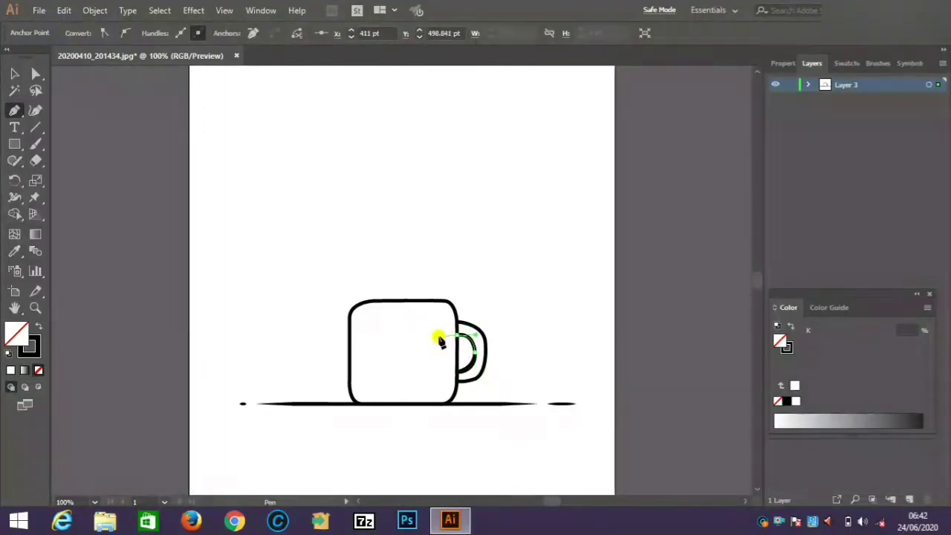
pyautogui.click(455, 324)
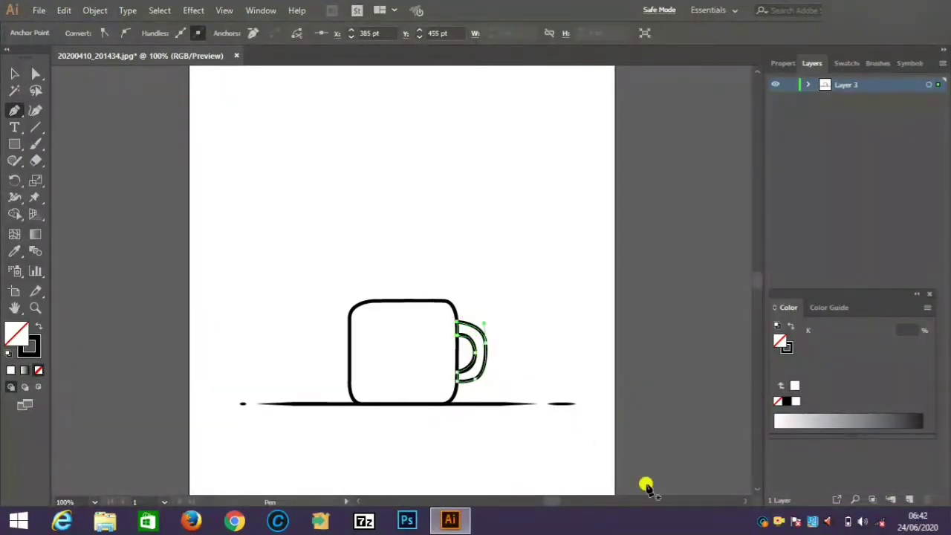
# Draw a small upright rounded rectangle as the tea-bag tag right of the cup body's centre, with no fill
pyautogui.click(14, 143)
pyautogui.click(70, 162)
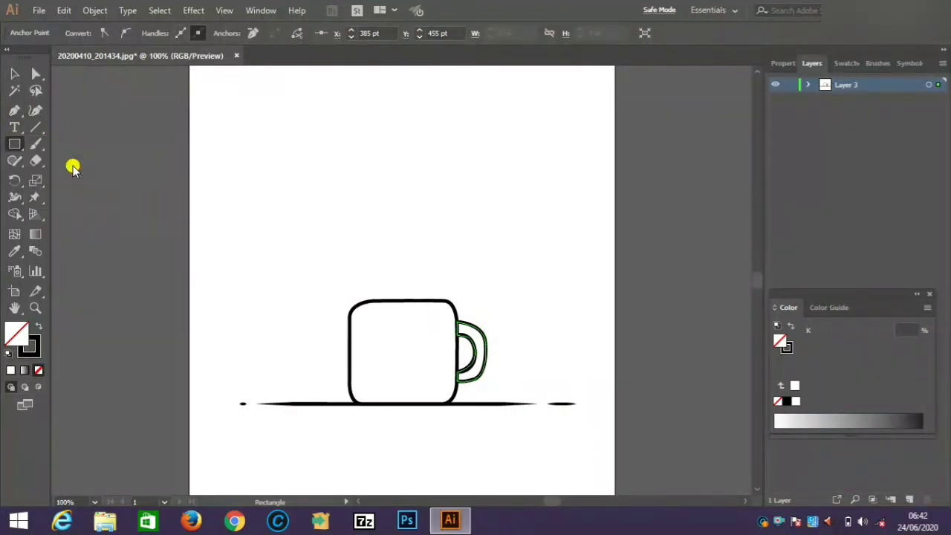
pyautogui.moveTo(404, 323); pyautogui.dragTo(431, 365)
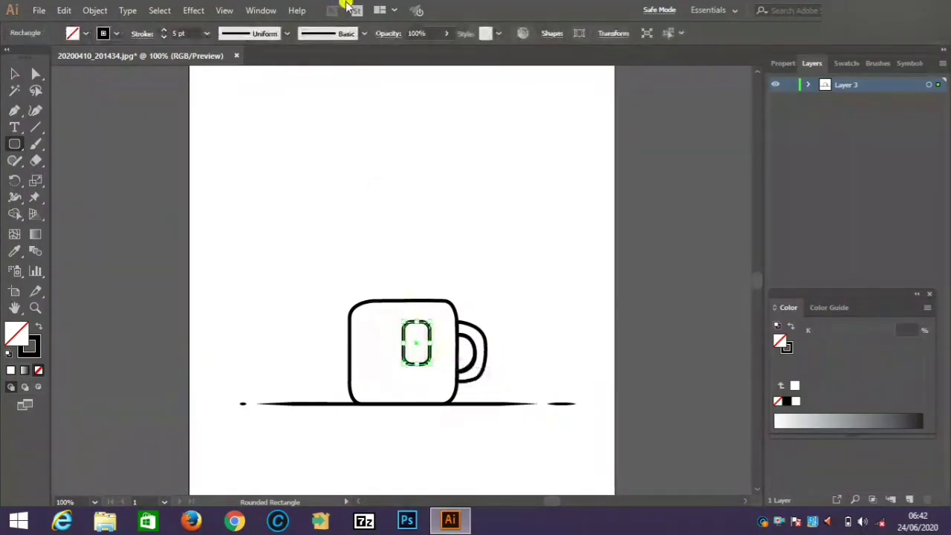
pyautogui.click(363, 32)
pyautogui.click(295, 28)
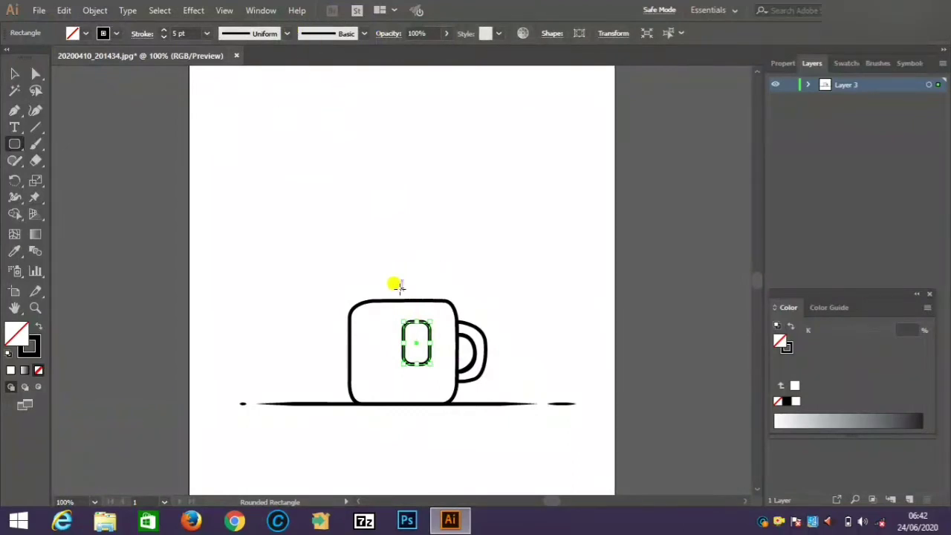
# Draw the tea-bag string with the Pen tool, looping over the cup's rim down to the top of the tag
pyautogui.click(15, 110)
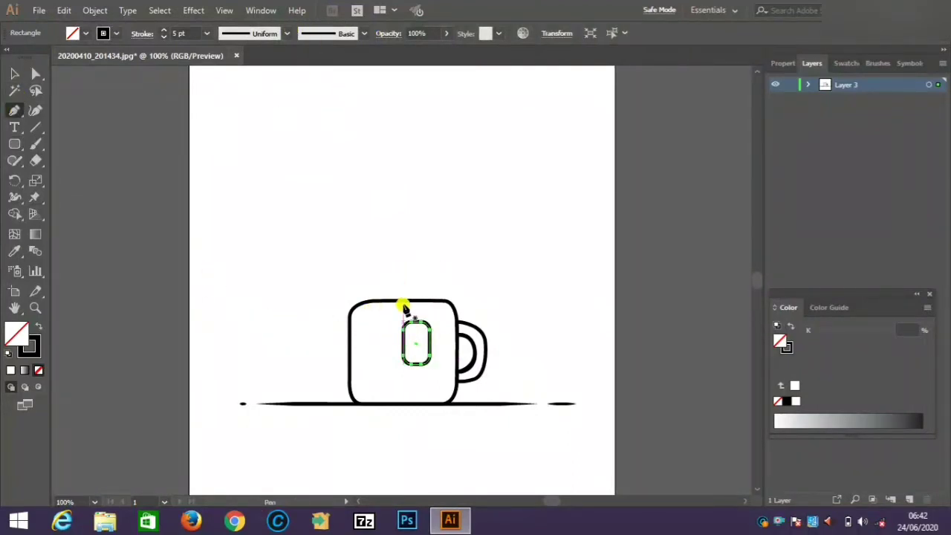
pyautogui.click(401, 300)
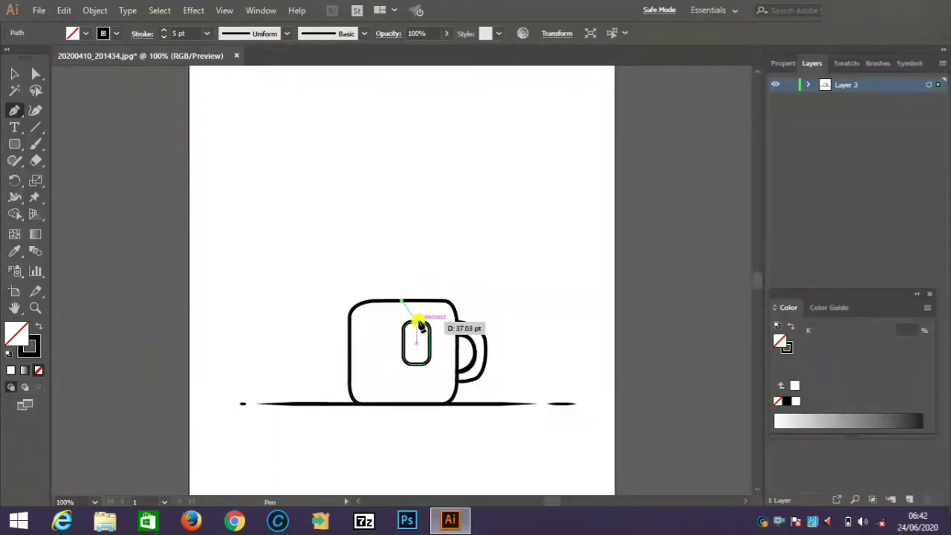
pyautogui.moveTo(416, 322); pyautogui.dragTo(416, 376)
pyautogui.press('Escape')
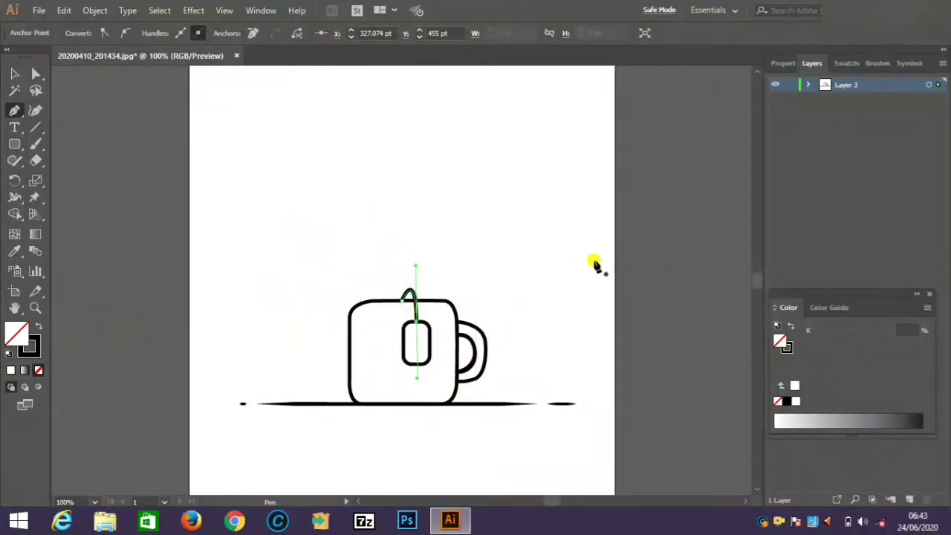
# Draw a closed drip shape along the inside of the cup's rim, with one long rounded drip near the left side
pyautogui.click(452, 307)
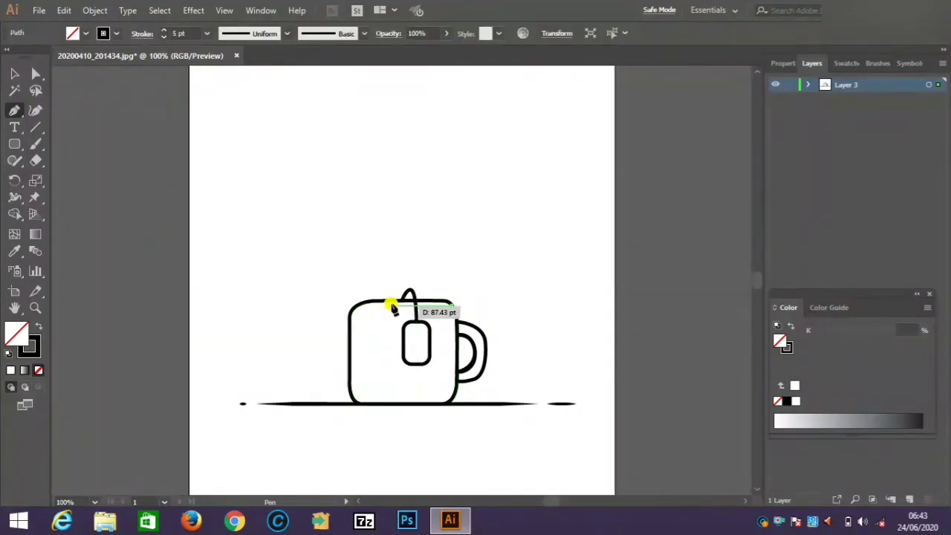
pyautogui.click(390, 307)
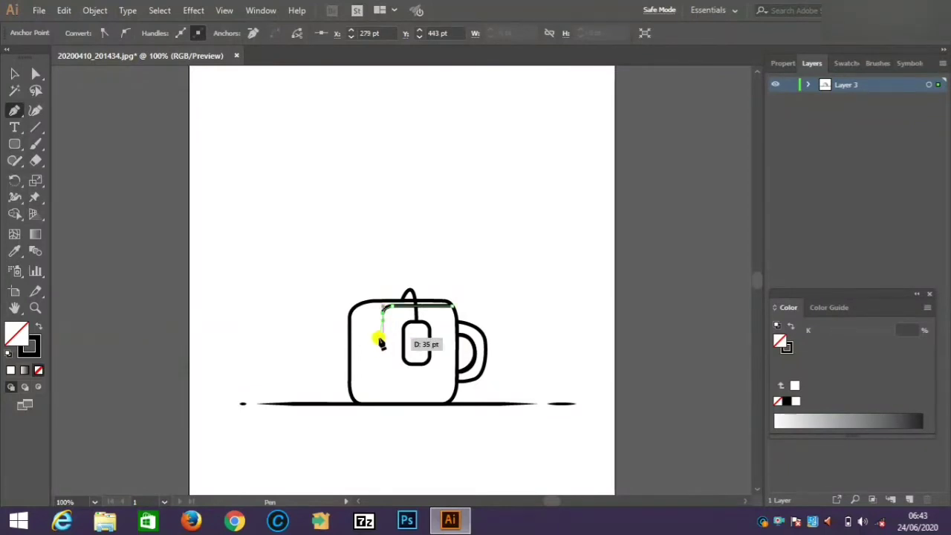
pyautogui.click(382, 338)
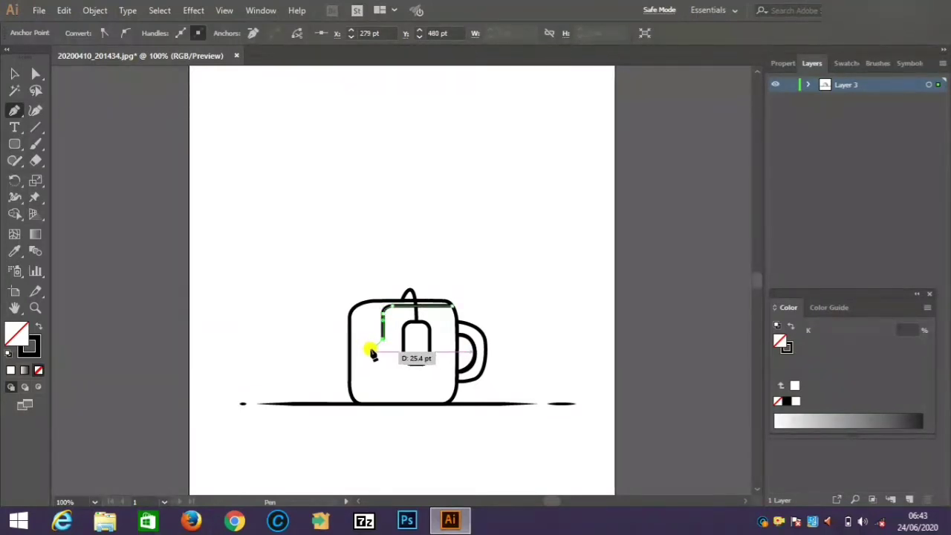
pyautogui.moveTo(375, 353); pyautogui.dragTo(364, 340)
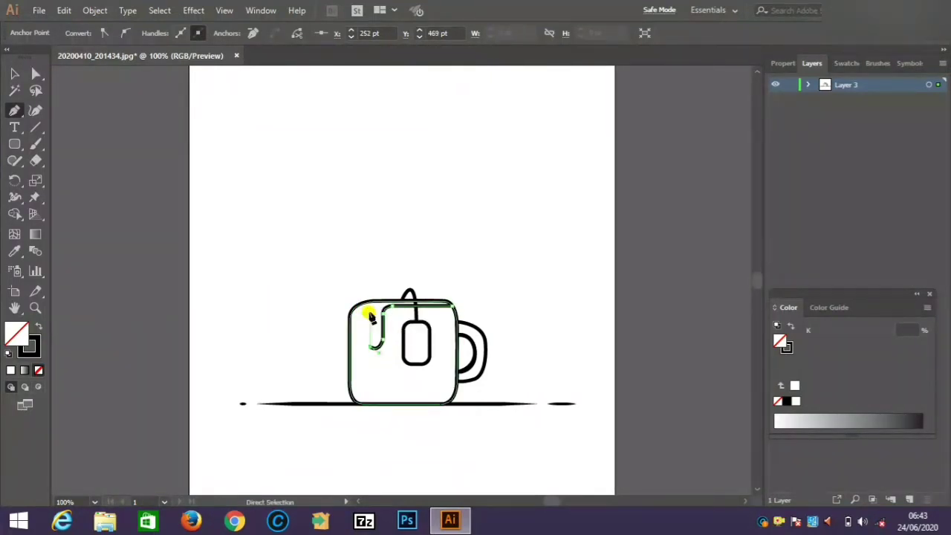
pyautogui.moveTo(364, 329)
pyautogui.mouseDown()
pyautogui.moveTo(363, 302)
pyautogui.moveTo(365, 309)
pyautogui.mouseUp()
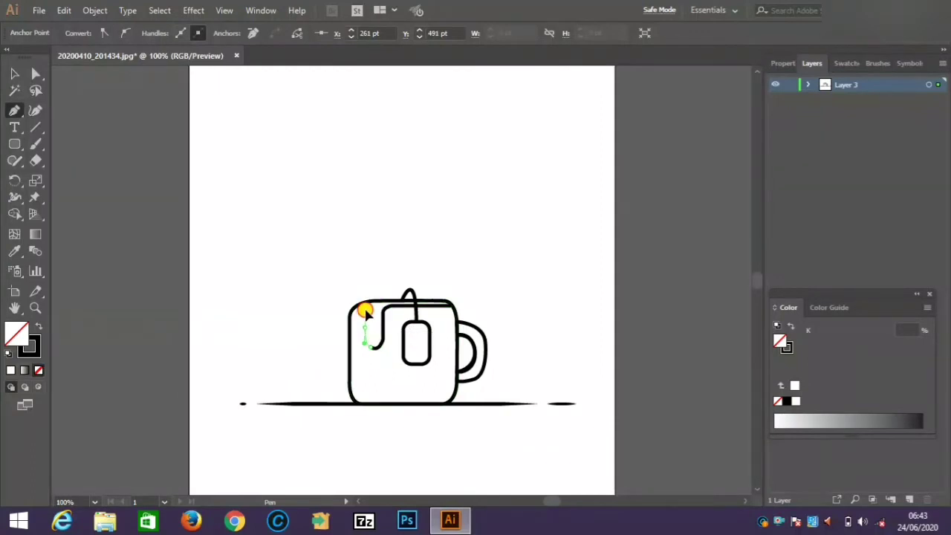
pyautogui.click(365, 309)
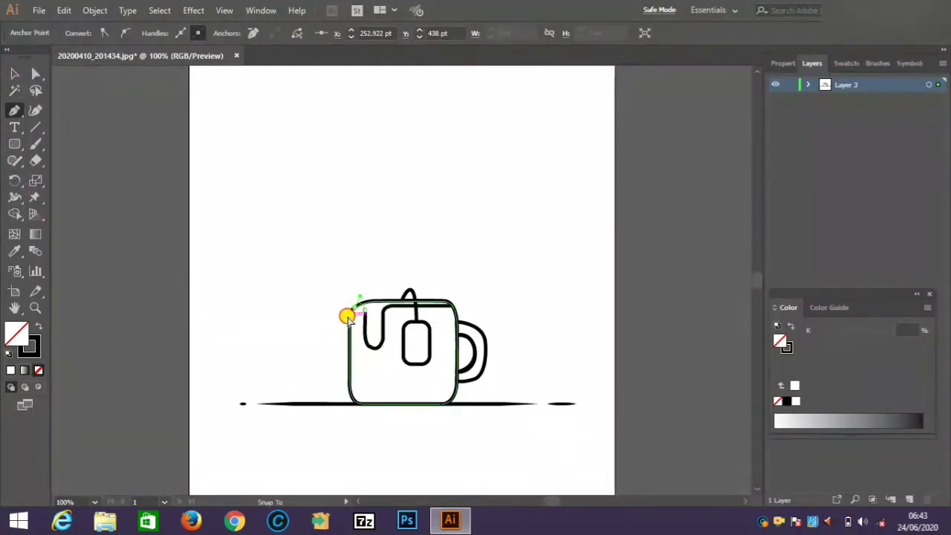
pyautogui.click(355, 306)
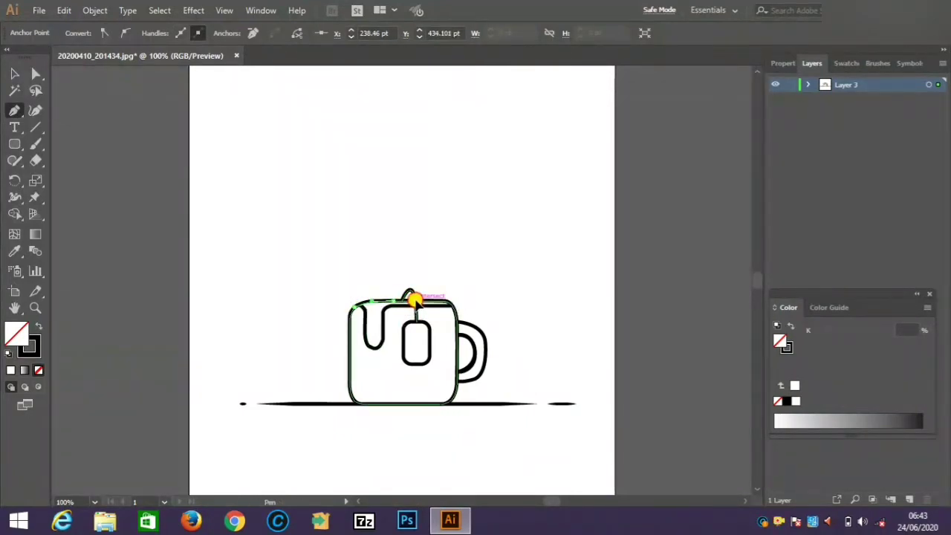
pyautogui.click(449, 301)
pyautogui.click(455, 308)
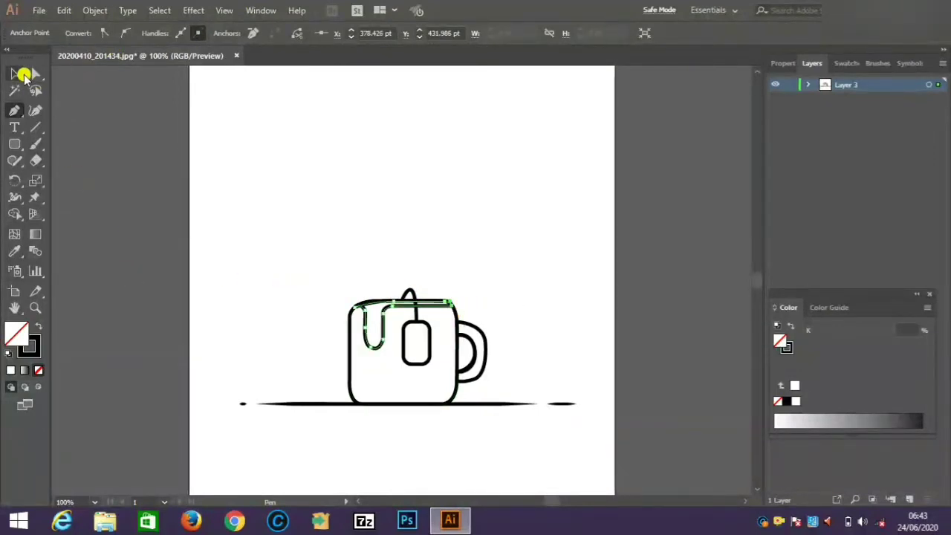
# Set the stroke weight of the drip shape to 2 pt and deselect it
pyautogui.click(24, 75)
pyautogui.click(422, 386)
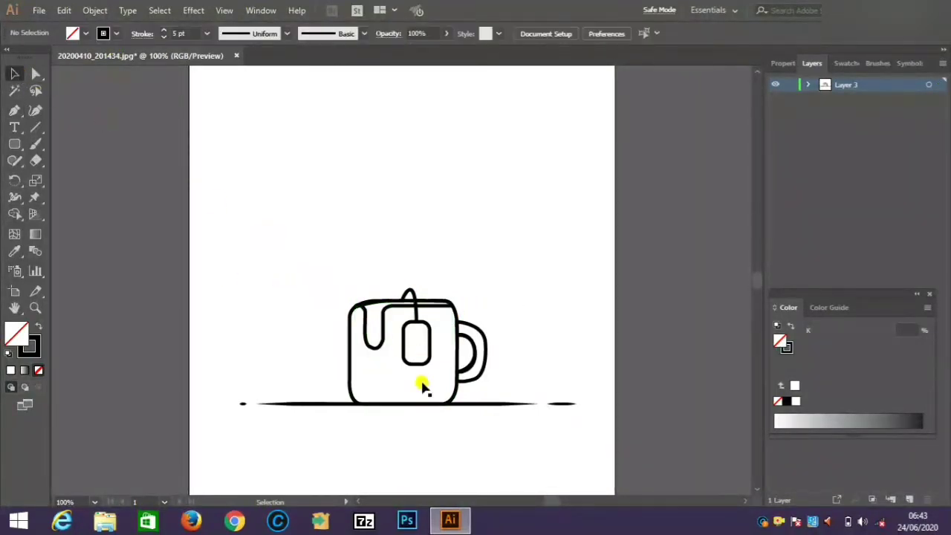
pyautogui.click(380, 321)
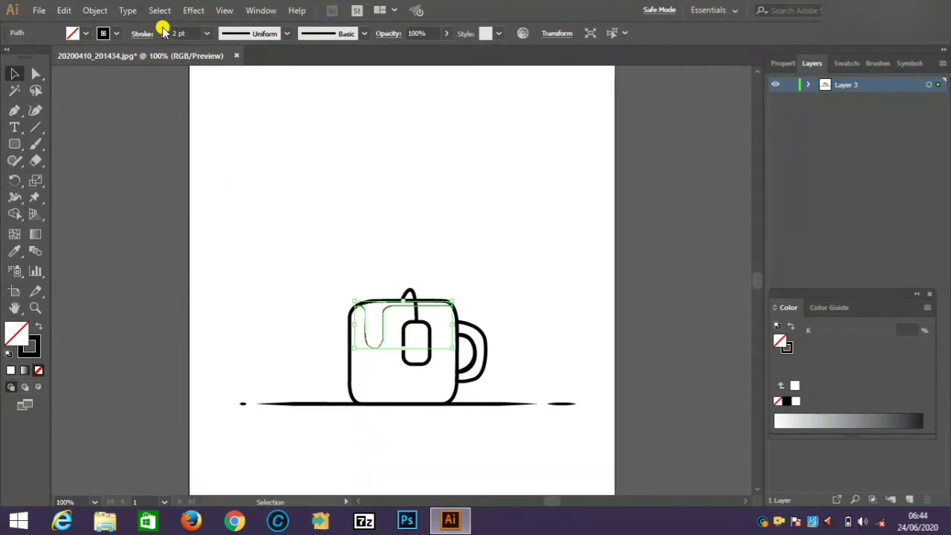
pyautogui.click(167, 127)
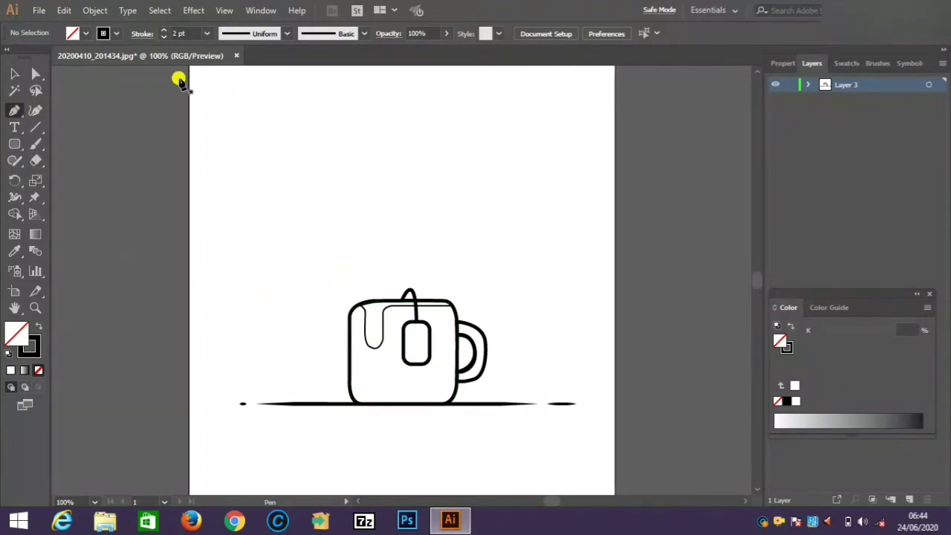
# Draw a short vertical highlight dash with a 5 pt stroke inside the cup's lower right side
pyautogui.click(165, 32)
pyautogui.click(165, 31)
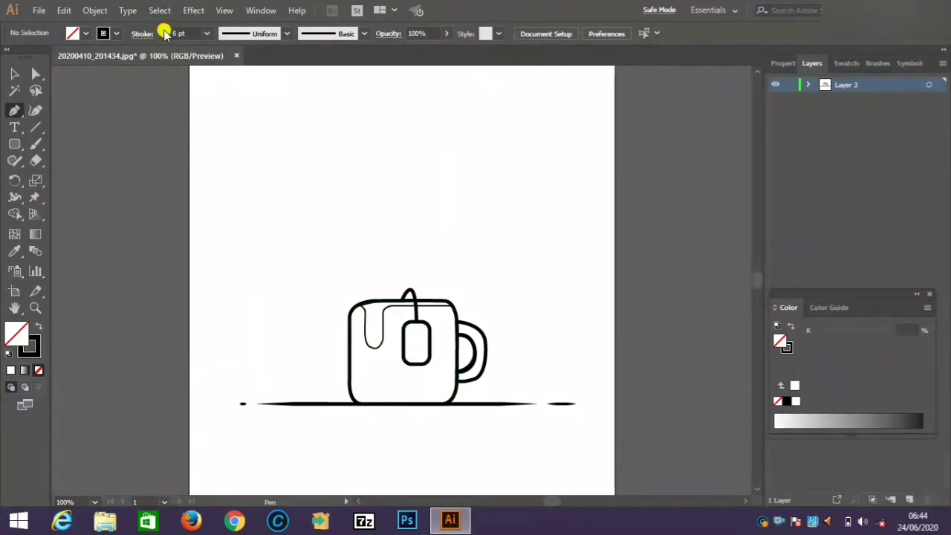
pyautogui.click(440, 355)
pyautogui.click(441, 386)
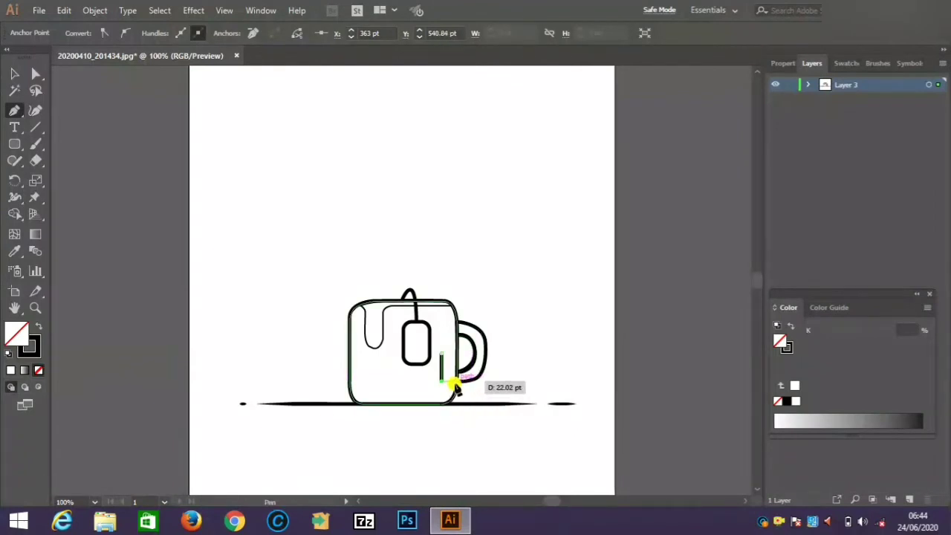
pyautogui.press('Escape')
# Add a tiny vertical dash directly below the highlight dash inside the cup
pyautogui.click(441, 387)
pyautogui.click(441, 390)
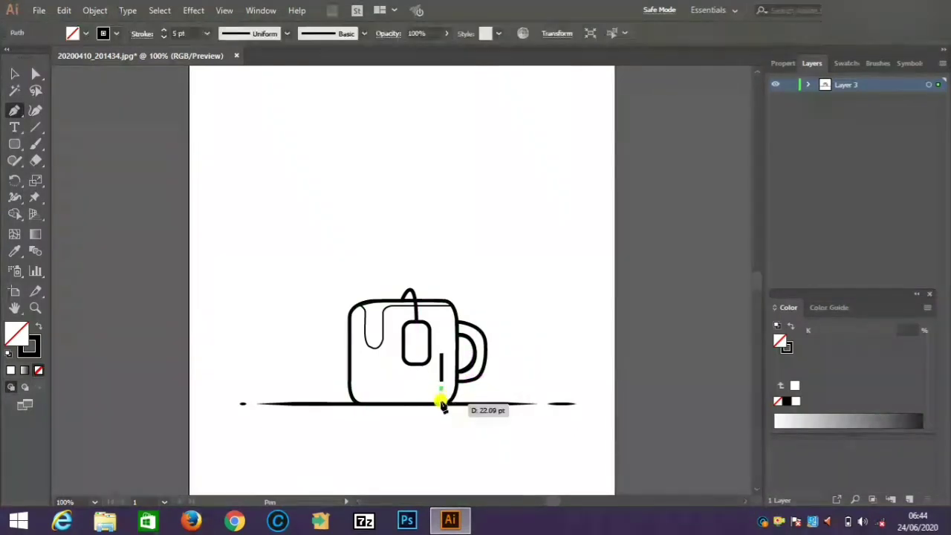
pyautogui.click(441, 394)
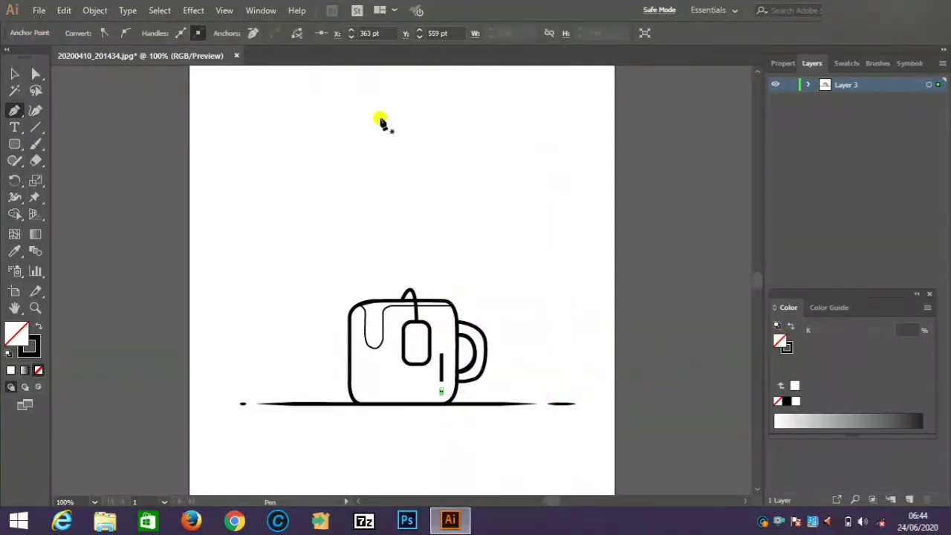
pyautogui.click(396, 166)
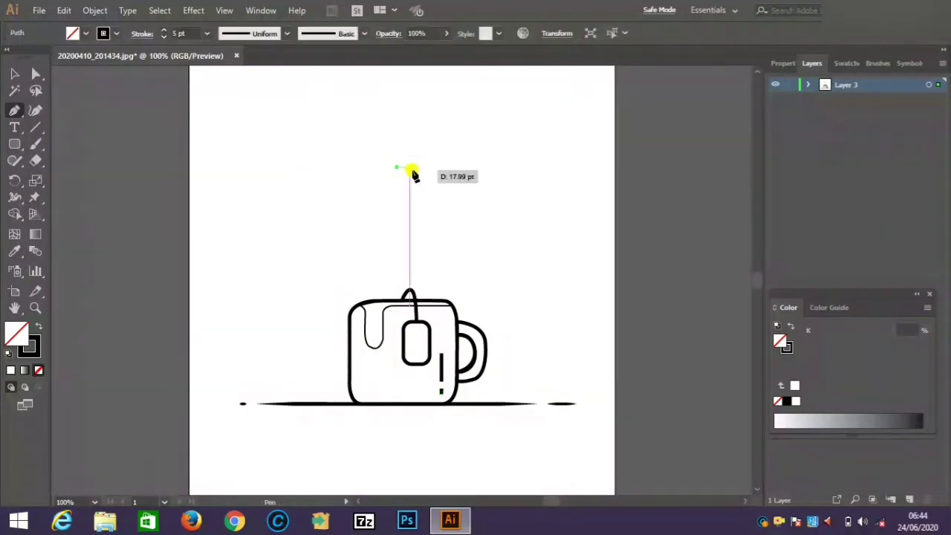
pyautogui.moveTo(410, 164); pyautogui.dragTo(427, 172)
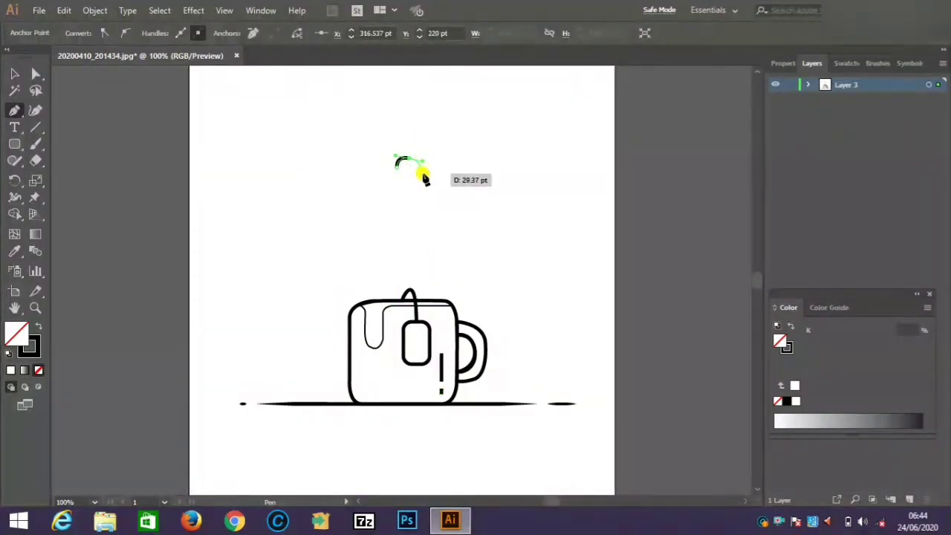
pyautogui.click(417, 168)
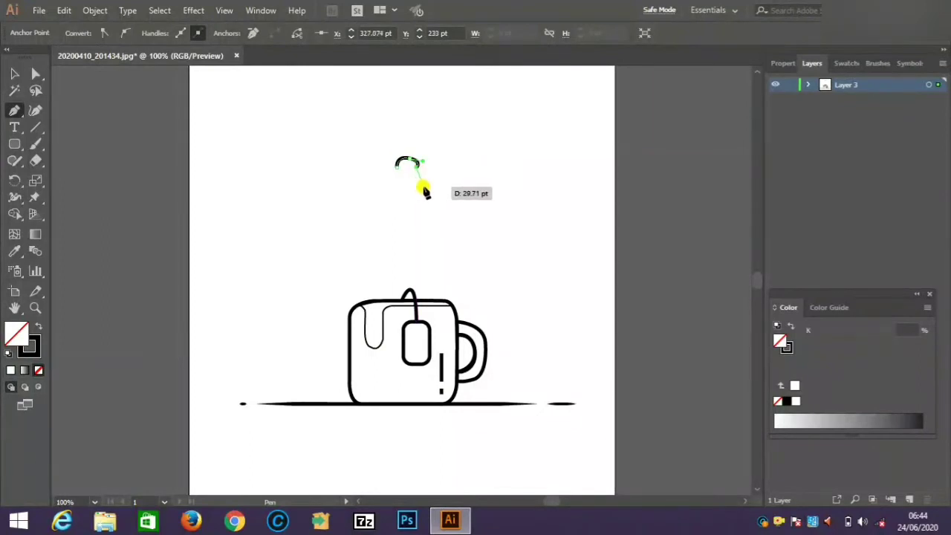
pyautogui.moveTo(425, 191); pyautogui.dragTo(420, 185)
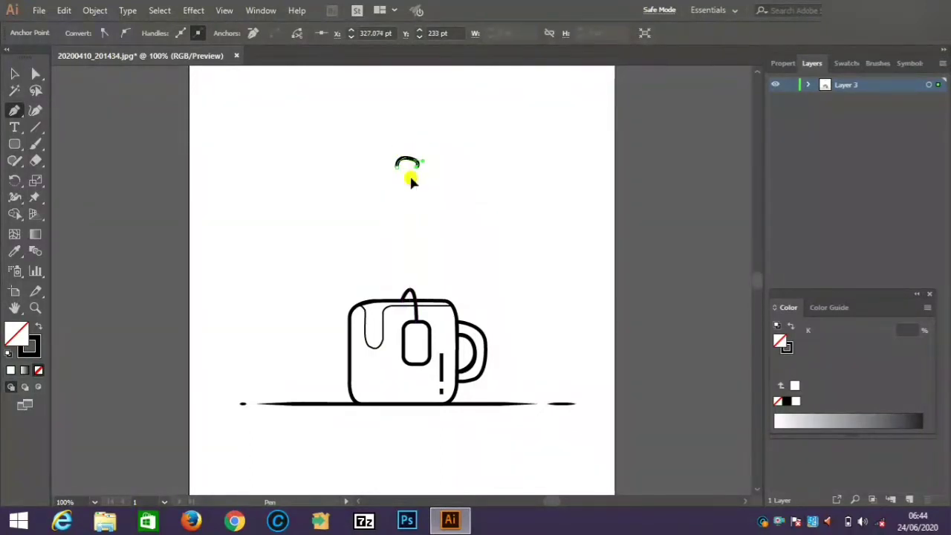
pyautogui.click(410, 178)
pyautogui.hotkey('ctrl', 'z')
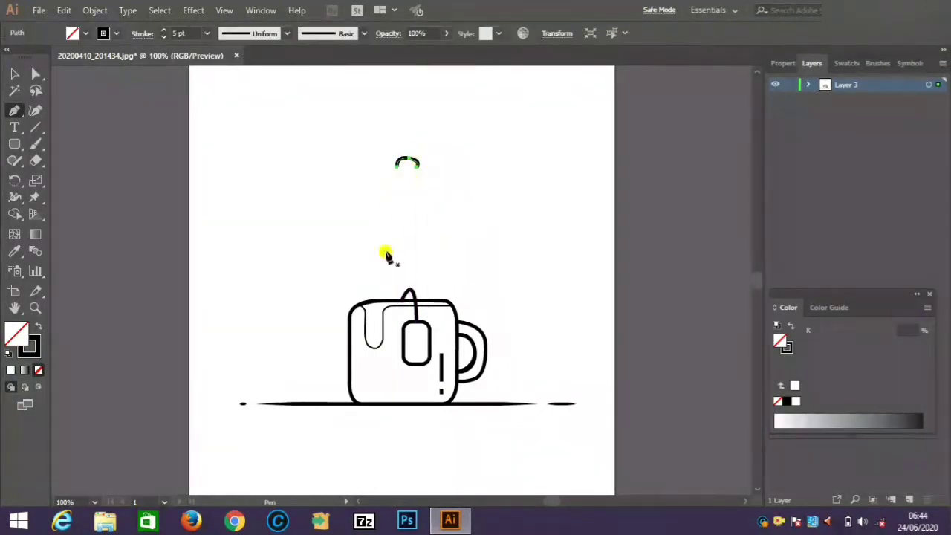
pyautogui.press('Delete')
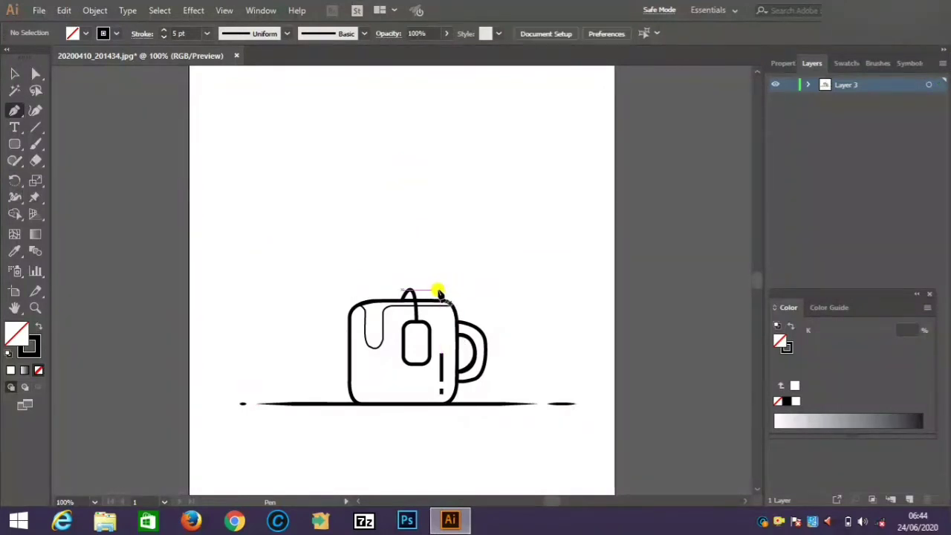
# Draw two short steam curves above the cup, the lower one bowing right and the upper one bowing left
pyautogui.click(390, 284)
pyautogui.moveTo(422, 251); pyautogui.dragTo(414, 225)
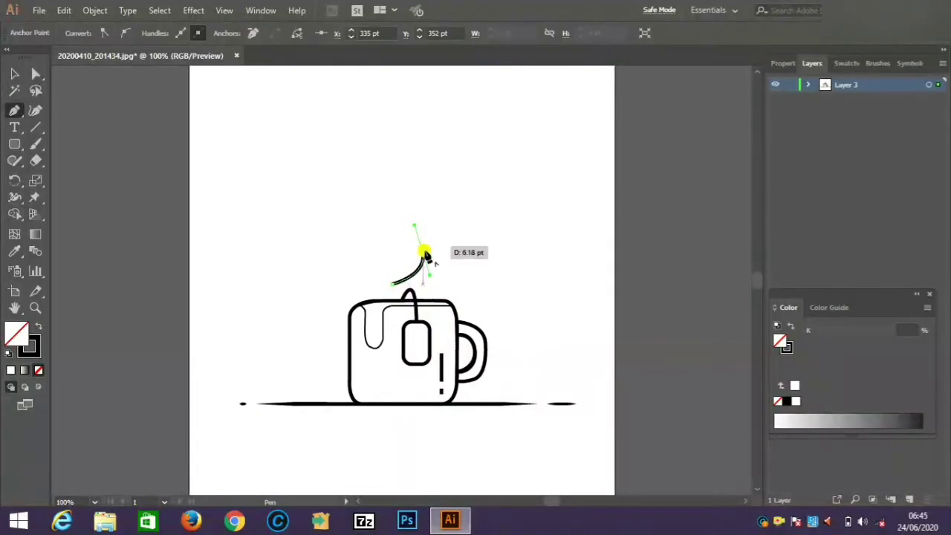
pyautogui.click(416, 241)
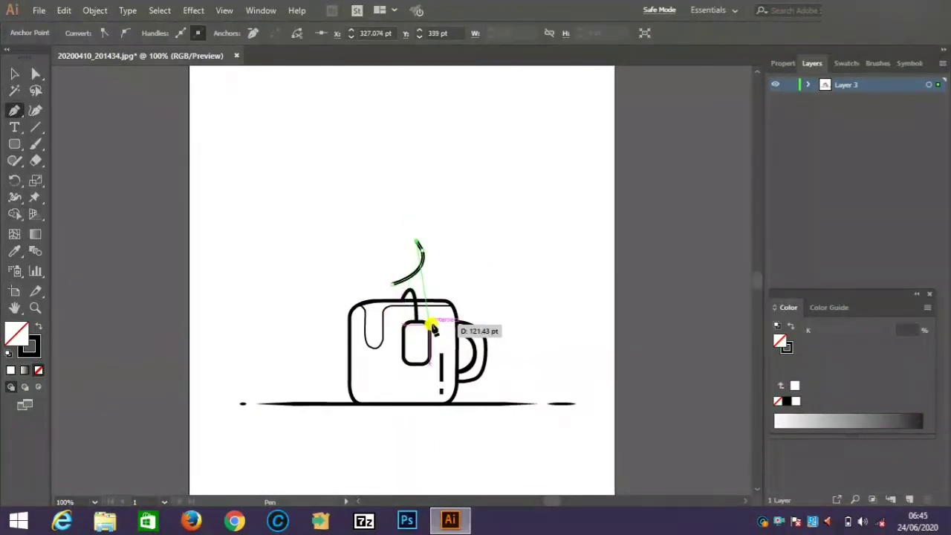
pyautogui.press('Escape')
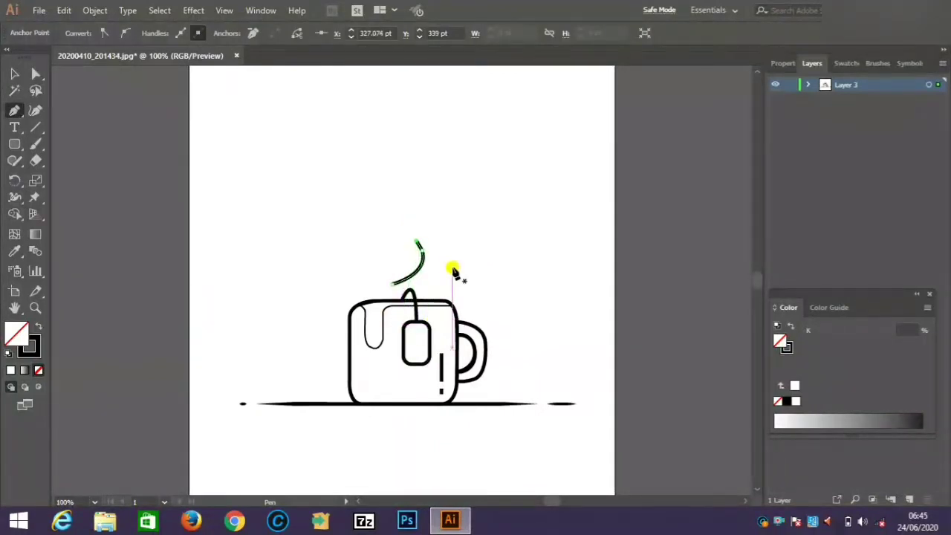
pyautogui.click(403, 191)
pyautogui.moveTo(401, 237); pyautogui.dragTo(434, 251)
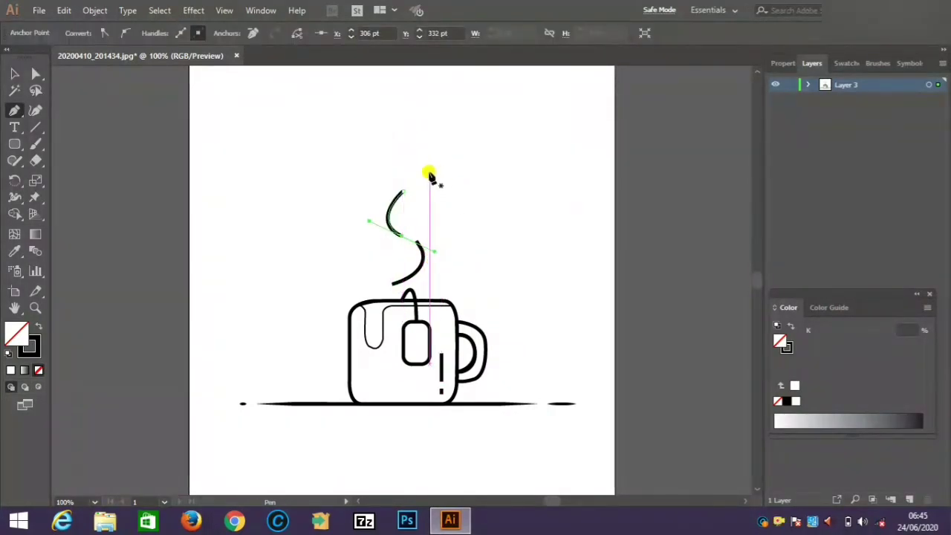
# Draw a large steam curve bulging to the right above the two short steam curves
pyautogui.click(423, 182)
pyautogui.moveTo(446, 115)
pyautogui.mouseDown()
pyautogui.moveTo(407, 83)
pyautogui.moveTo(438, 60)
pyautogui.moveTo(385, 204)
pyautogui.moveTo(426, 161)
pyautogui.moveTo(409, 187)
pyautogui.moveTo(418, 186)
pyautogui.moveTo(393, 181)
pyautogui.mouseUp()
pyautogui.click(447, 216)
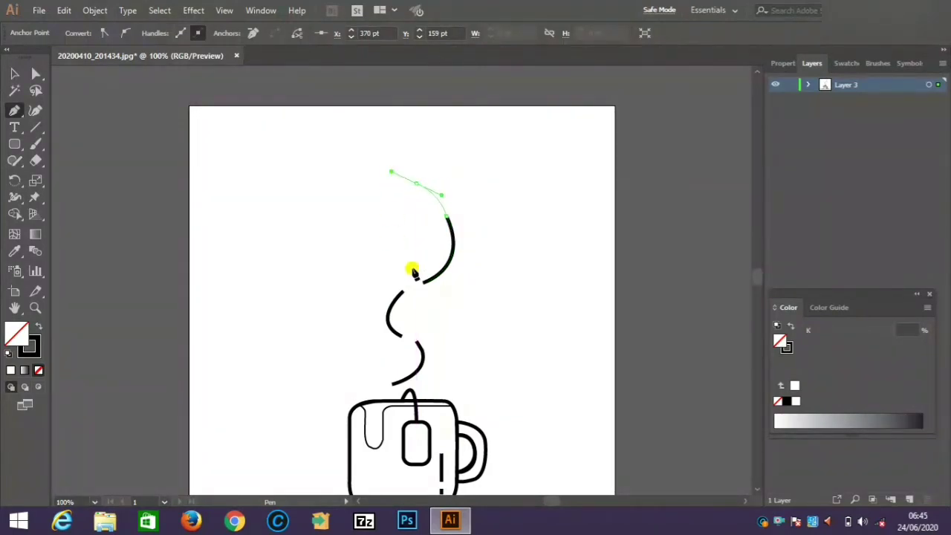
pyautogui.moveTo(413, 272); pyautogui.dragTo(419, 276)
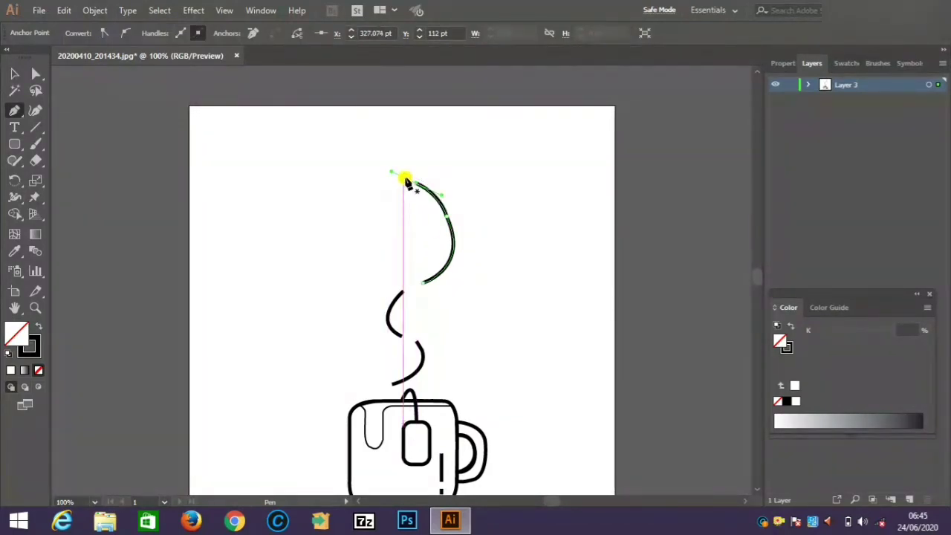
pyautogui.moveTo(408, 177); pyautogui.dragTo(401, 184)
# Draw a curve bowing left opposite the upper end of the large steam curve
pyautogui.click(396, 178)
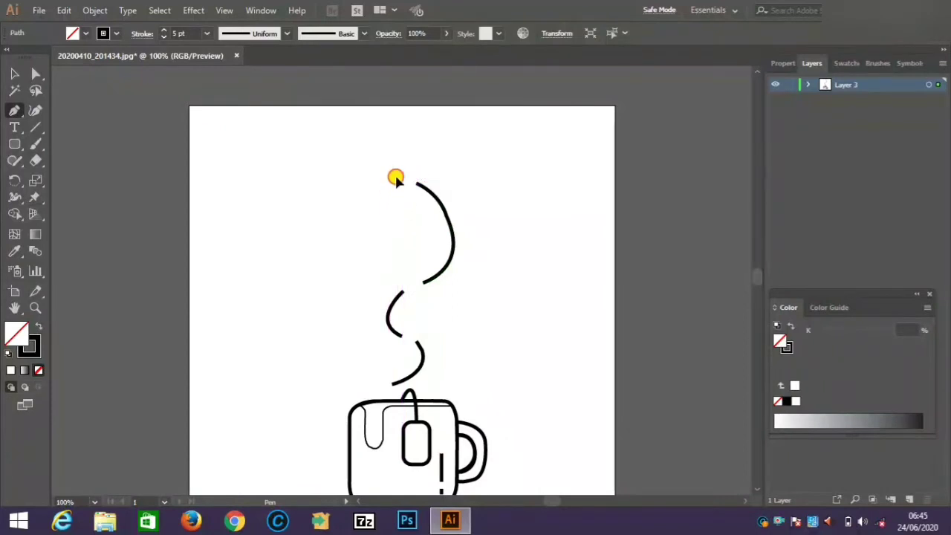
pyautogui.moveTo(374, 236); pyautogui.dragTo(396, 275)
pyautogui.press('Escape')
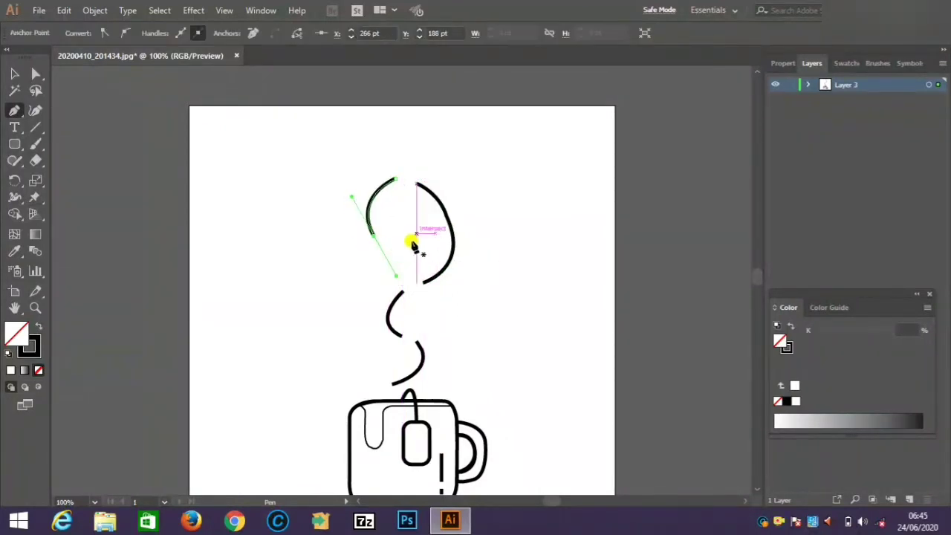
# Complete the steam swirl with small curves spiralling inward inside its upper loop
pyautogui.click(381, 242)
pyautogui.moveTo(429, 238); pyautogui.dragTo(428, 238)
pyautogui.moveTo(404, 257); pyautogui.dragTo(431, 301)
pyautogui.press('Escape')
pyautogui.press('Escape')
pyautogui.hotkey('ctrl', '-')
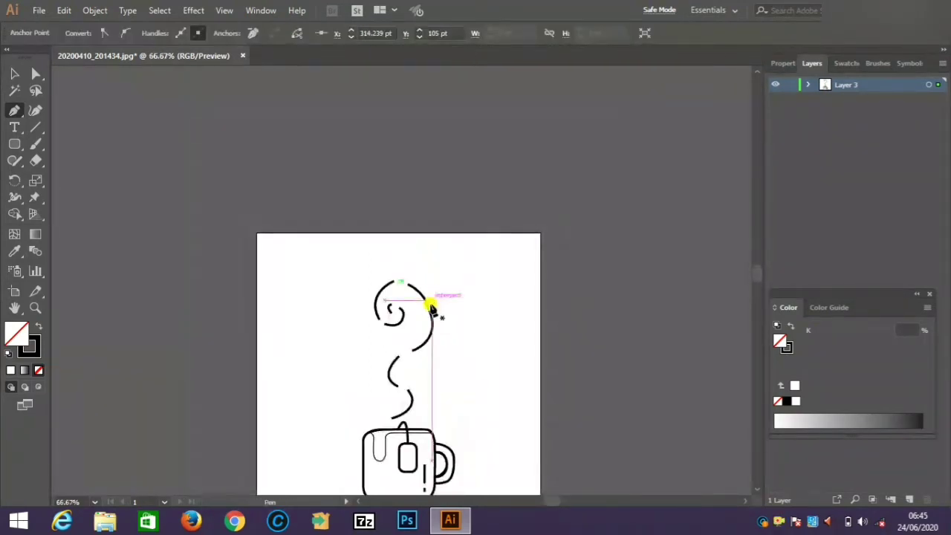
pyautogui.scroll(-4, 753, 493)
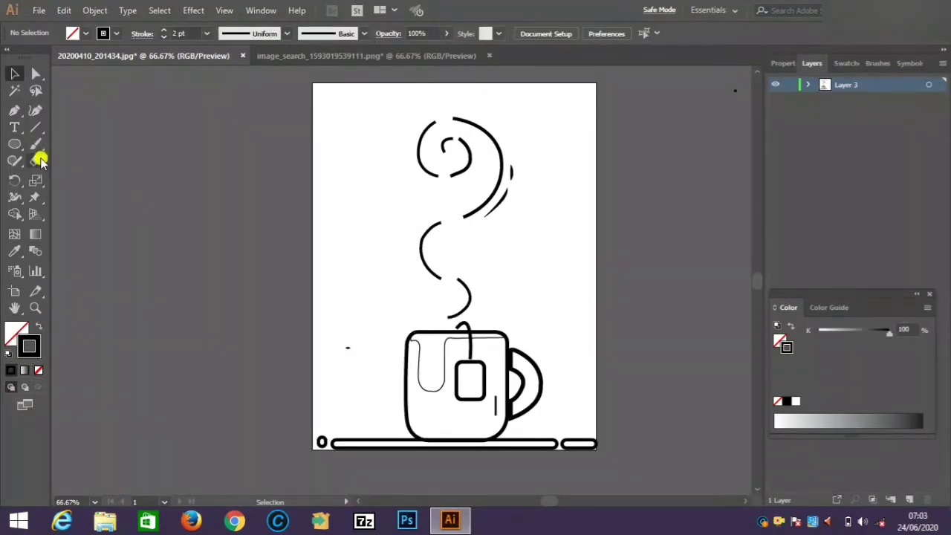
# Create a new layer above Layer 3 and hide Layer 3
pyautogui.press('p')
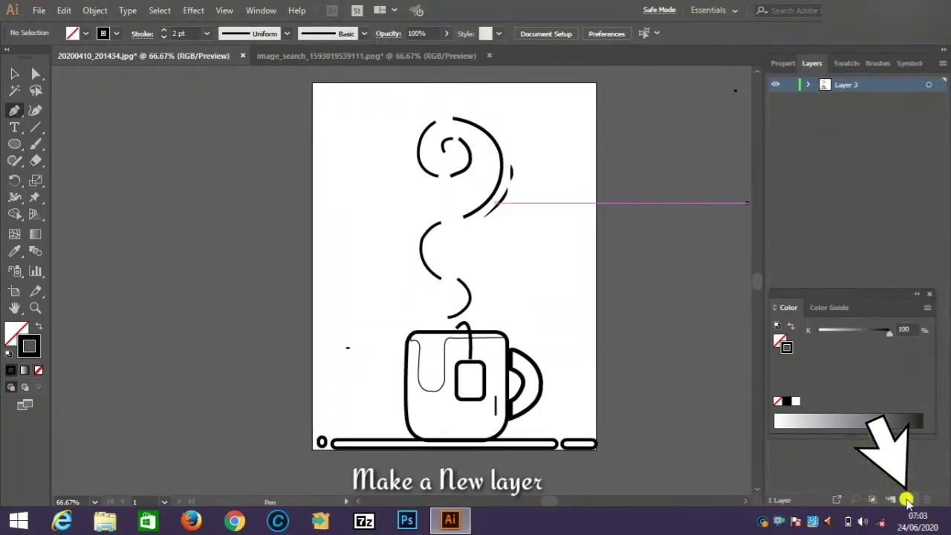
pyautogui.click(906, 499)
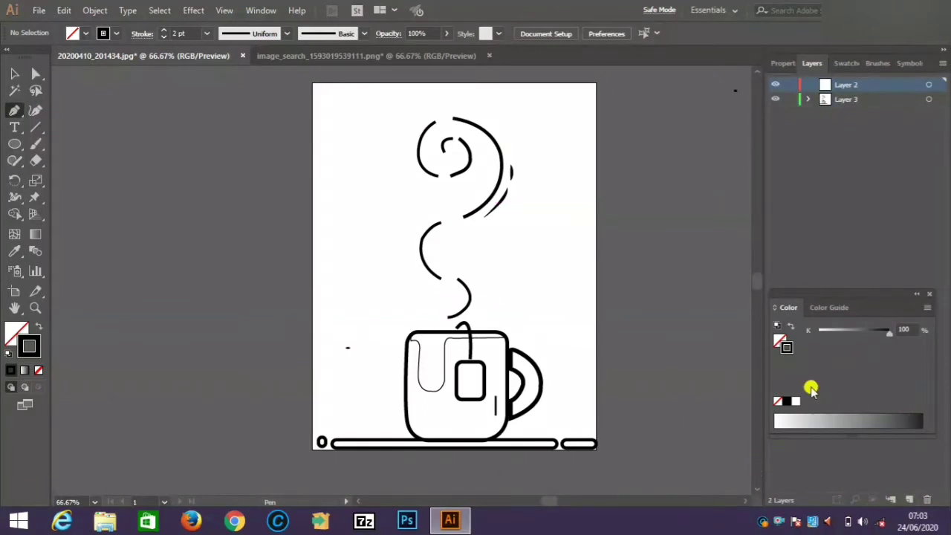
pyautogui.click(928, 85)
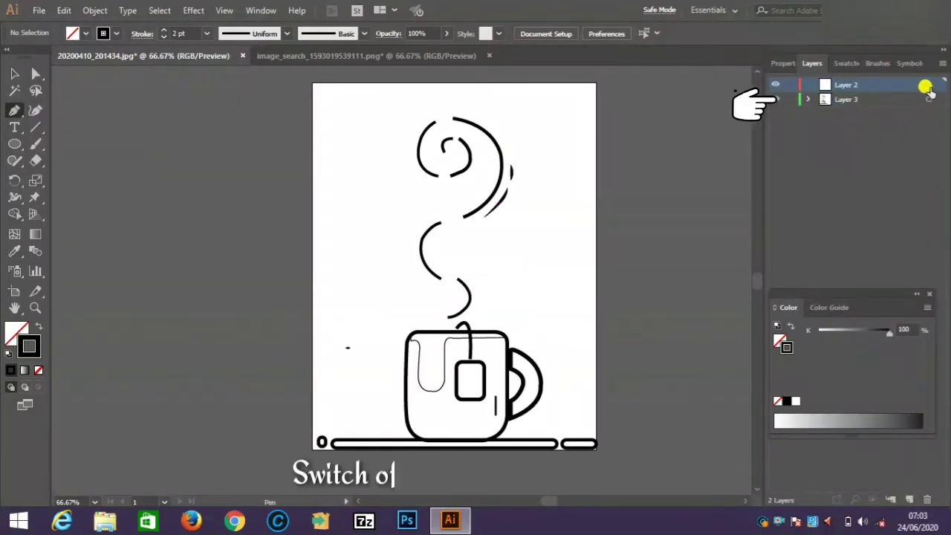
pyautogui.click(774, 100)
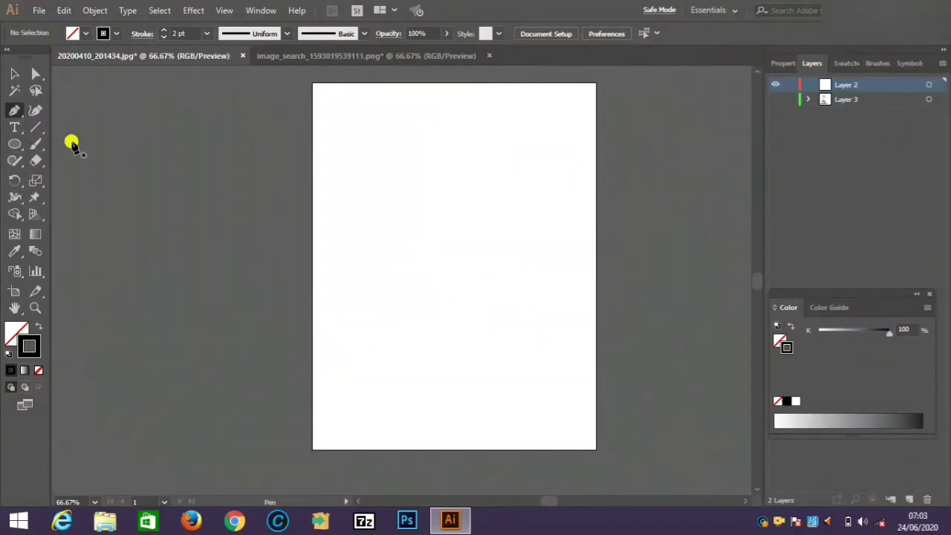
# Draw the jug body as a closed trapezoid about 251 pt wide at the base and narrower at the top
pyautogui.hotkey('ctrl', '1')
pyautogui.click(744, 502)
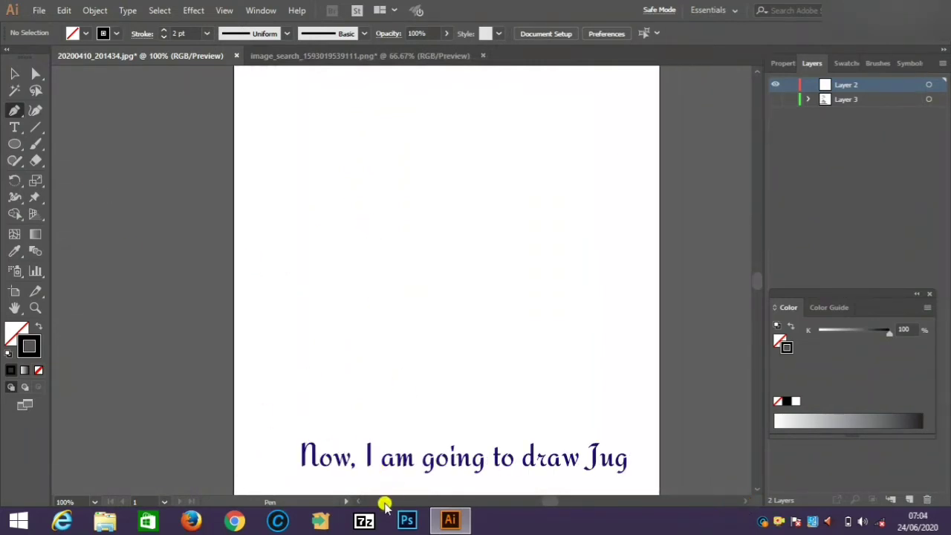
pyautogui.click(345, 373)
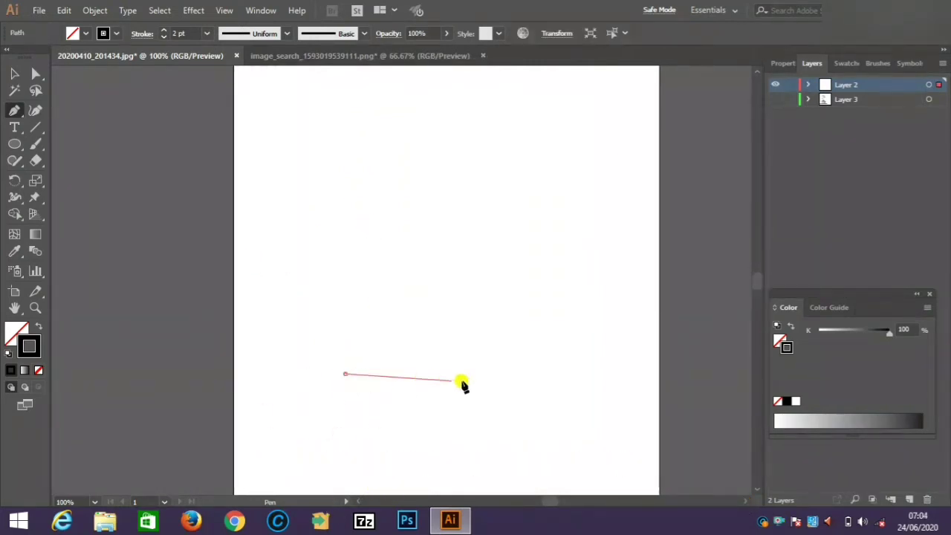
pyautogui.click(519, 373)
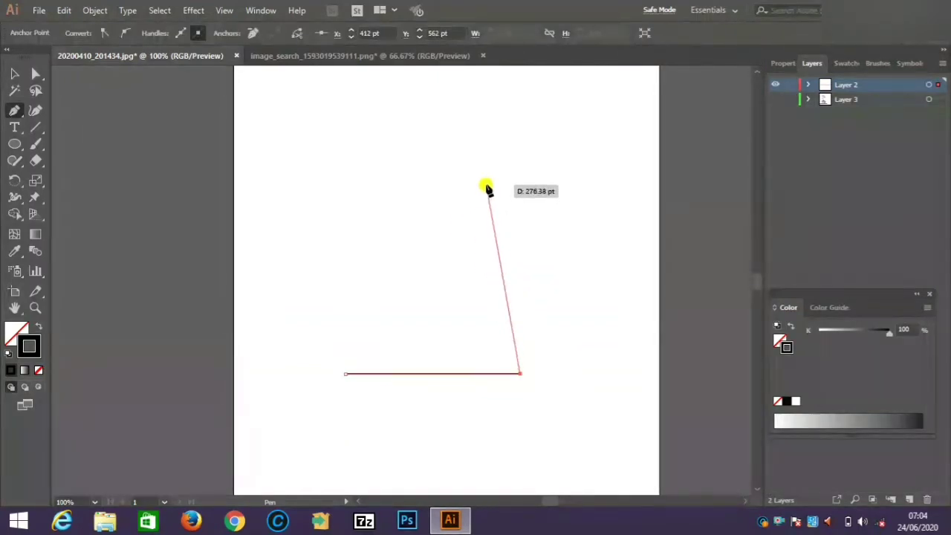
pyautogui.click(479, 180)
pyautogui.click(377, 180)
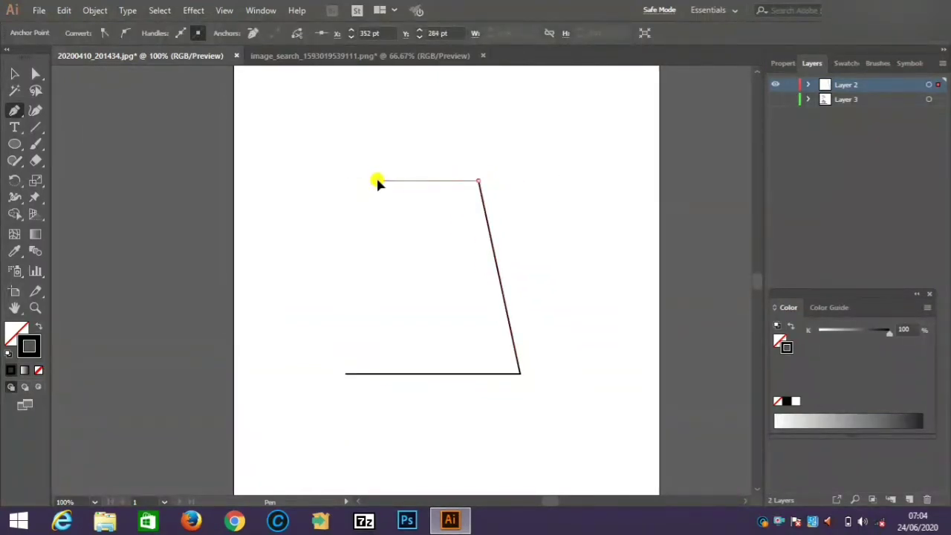
pyautogui.click(346, 373)
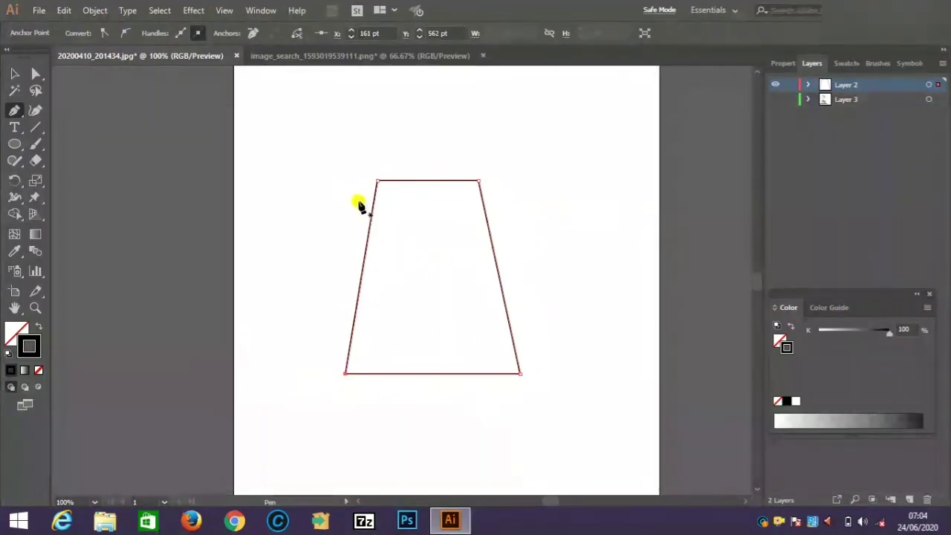
# Draw a small closed triangular spout with a rounded outer corner against the jug body's upper left edge
pyautogui.moveTo(362, 215)
pyautogui.mouseDown()
pyautogui.moveTo(359, 199)
pyautogui.moveTo(364, 227)
pyautogui.moveTo(352, 195)
pyautogui.moveTo(368, 182)
pyautogui.moveTo(379, 191)
pyautogui.moveTo(373, 187)
pyautogui.moveTo(374, 223)
pyautogui.moveTo(376, 190)
pyautogui.moveTo(372, 230)
pyautogui.moveTo(362, 236)
pyautogui.moveTo(371, 254)
pyautogui.moveTo(365, 233)
pyautogui.mouseUp()
pyautogui.click(350, 192)
pyautogui.click(357, 185)
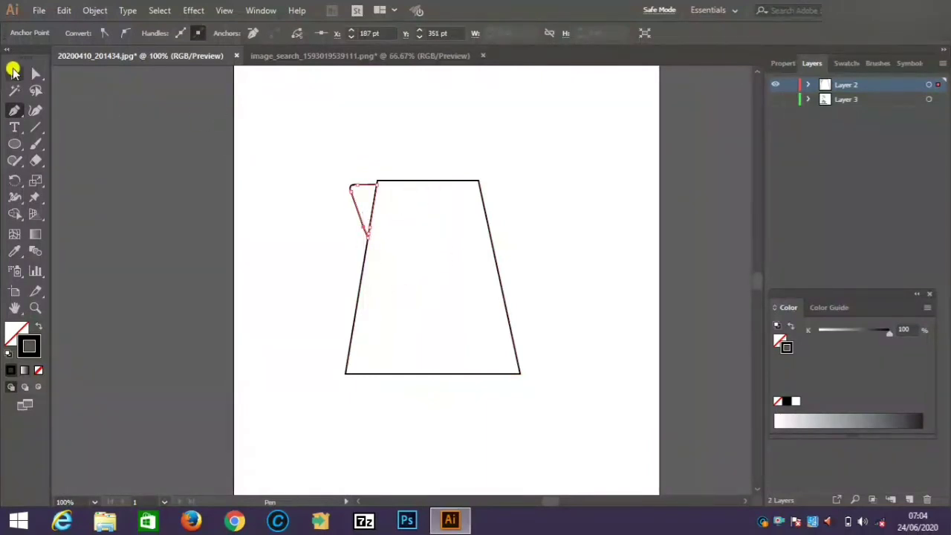
# Stretch the jug body slightly upward from its top edge, and stretch the spout upward to follow it
pyautogui.click(13, 71)
pyautogui.click(433, 178)
pyautogui.moveTo(433, 180); pyautogui.dragTo(431, 170)
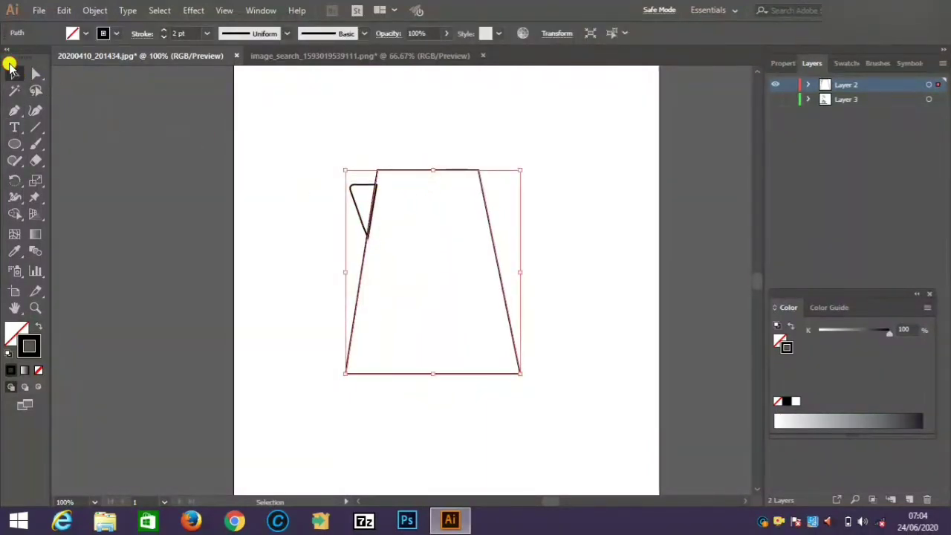
pyautogui.click(279, 236)
pyautogui.click(357, 186)
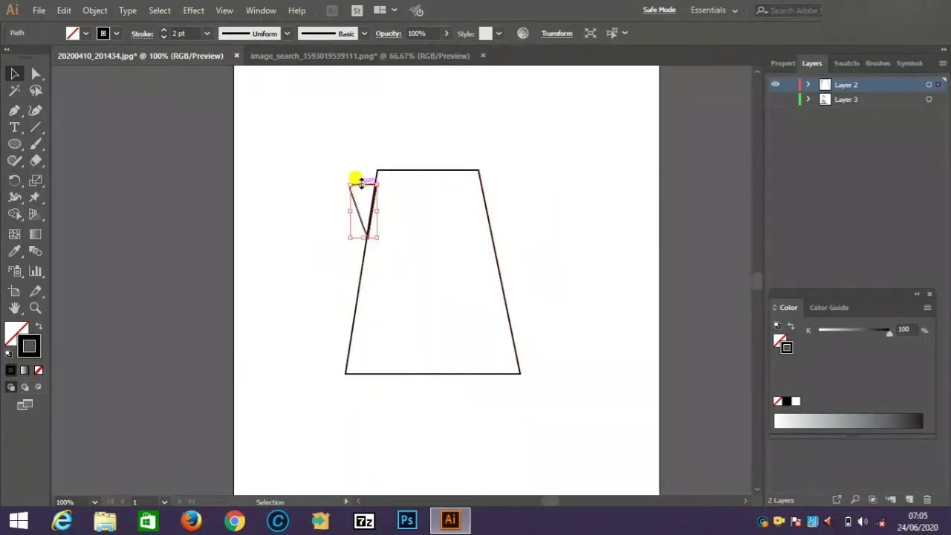
pyautogui.moveTo(358, 181)
pyautogui.mouseDown()
pyautogui.moveTo(352, 163)
pyautogui.moveTo(355, 175)
pyautogui.mouseUp()
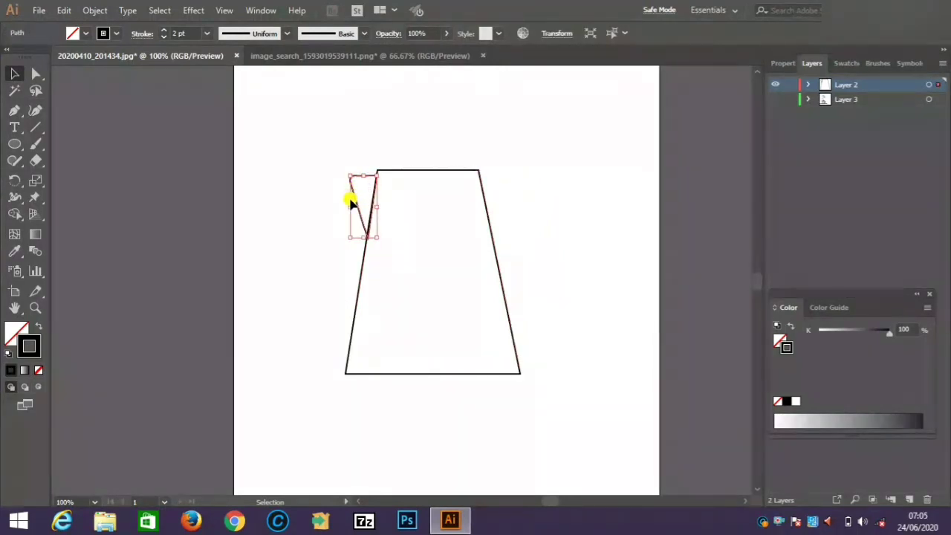
pyautogui.moveTo(350, 208)
pyautogui.mouseDown()
pyautogui.moveTo(344, 198)
pyautogui.moveTo(349, 208)
pyautogui.mouseUp()
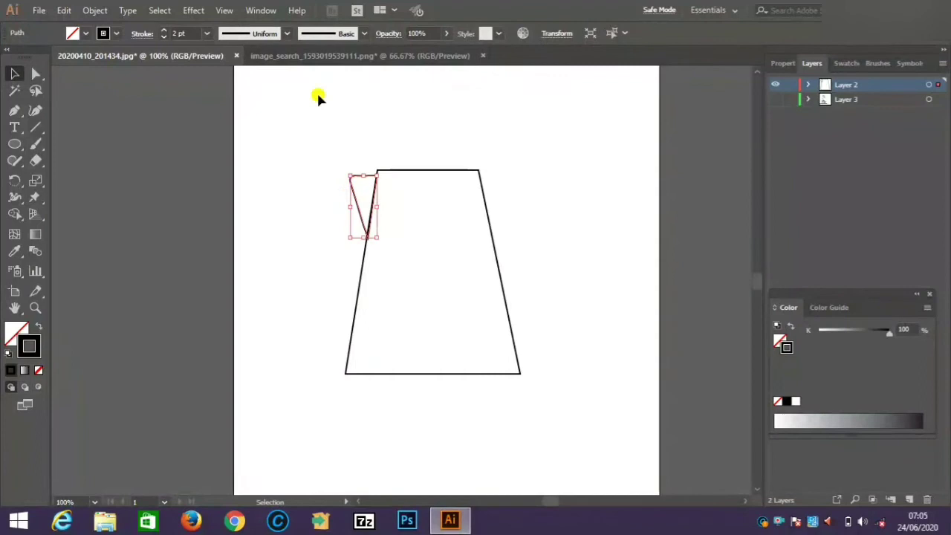
# Set the stroke weight of both the spout and the jug body to 4 pt and deselect them
pyautogui.click(164, 30)
pyautogui.click(163, 30)
pyautogui.click(164, 30)
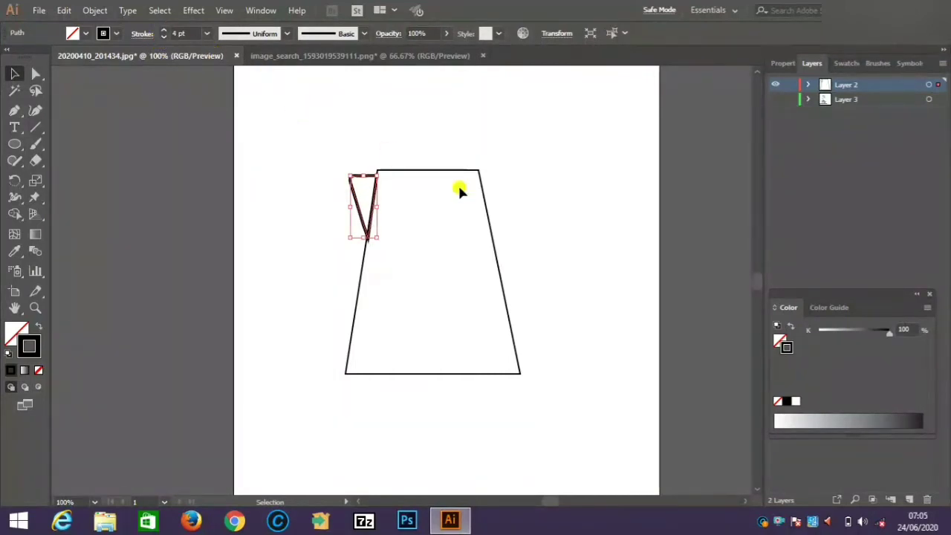
pyautogui.click(451, 171)
pyautogui.click(165, 31)
pyautogui.click(165, 31)
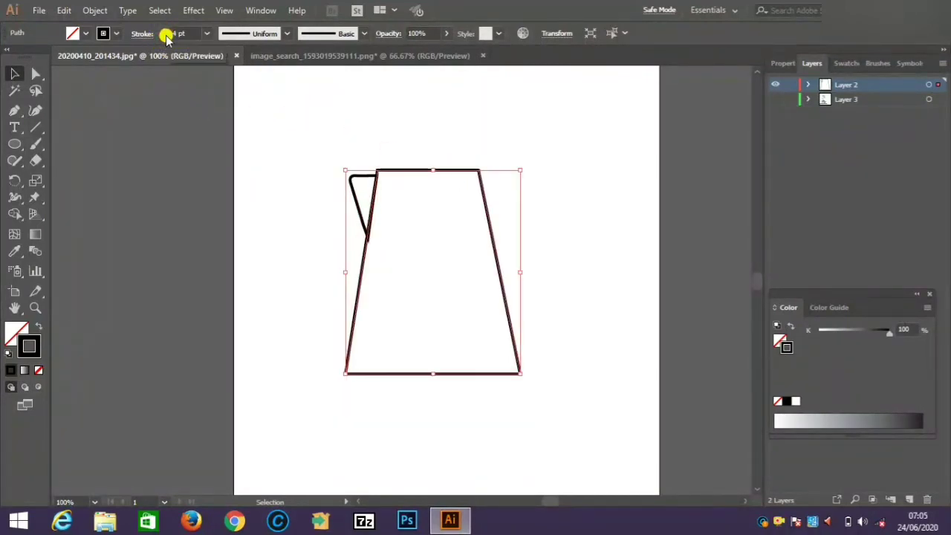
pyautogui.moveTo(345, 272); pyautogui.dragTo(347, 271)
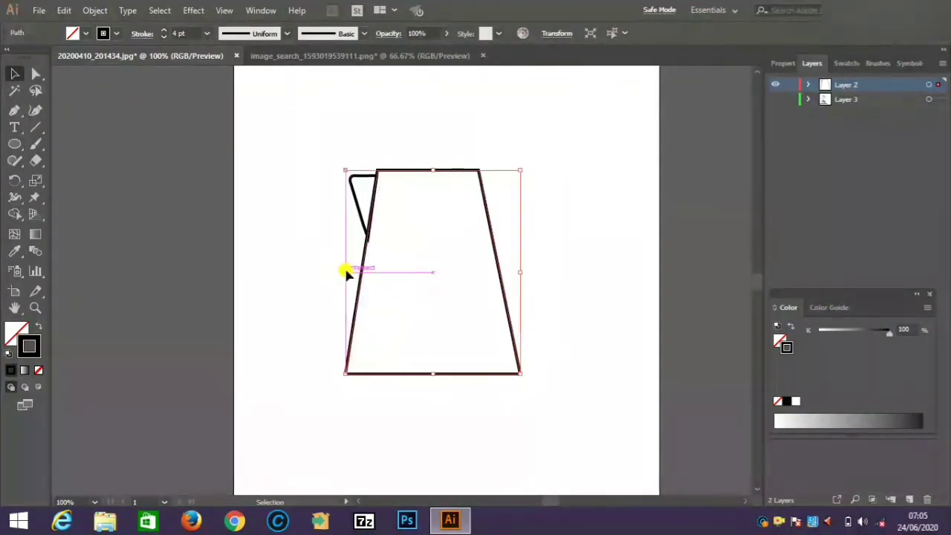
pyautogui.click(309, 219)
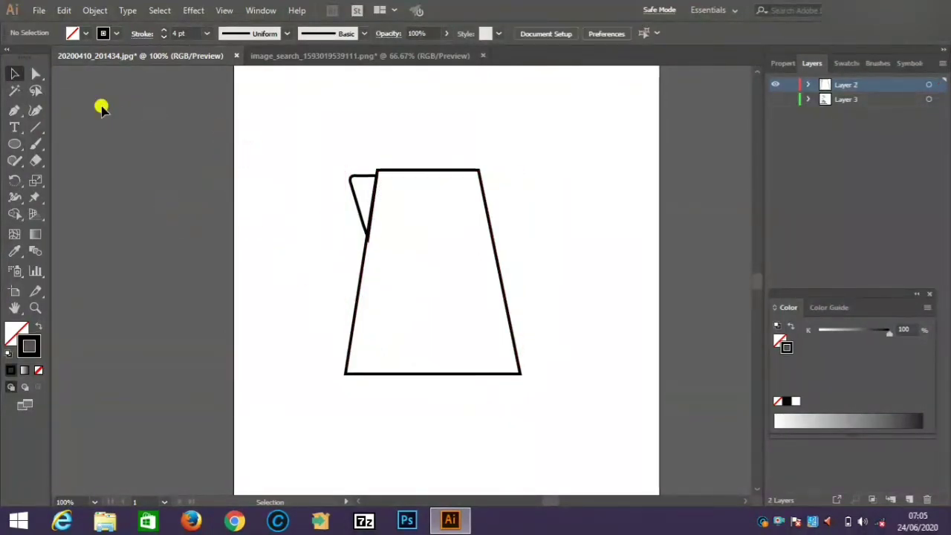
pyautogui.press('p')
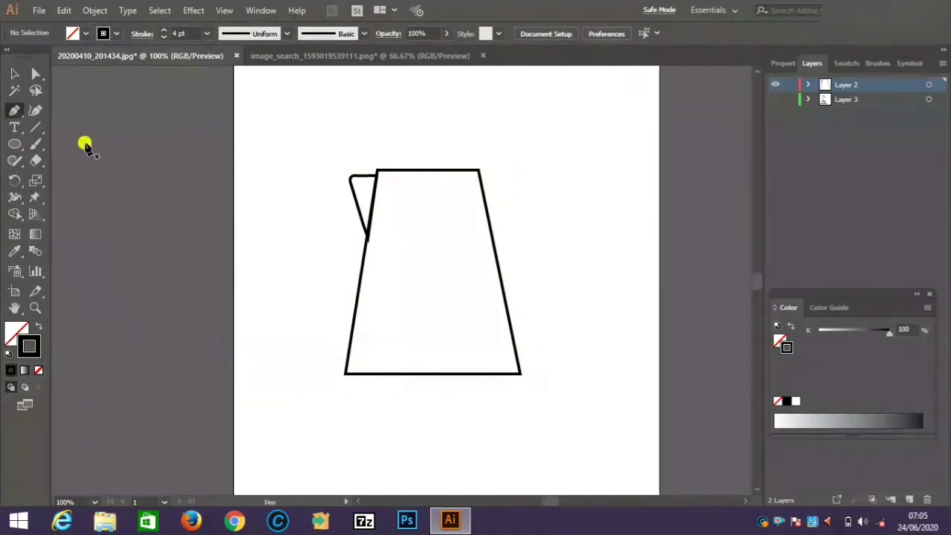
# Draw a closed rim band about 25 pt tall with rounded upper corners along the jug body's top edge using the Pen tool
pyautogui.click(377, 170)
pyautogui.click(479, 170)
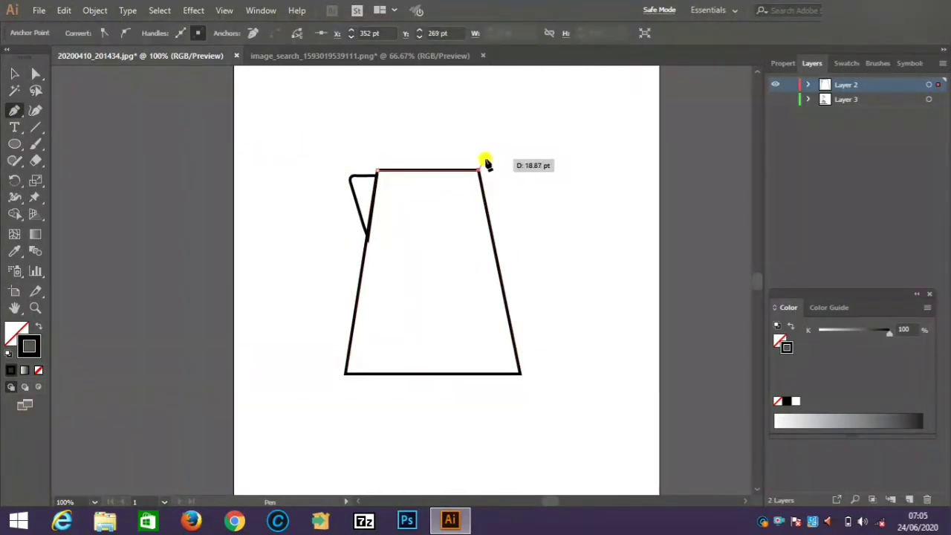
pyautogui.click(481, 161)
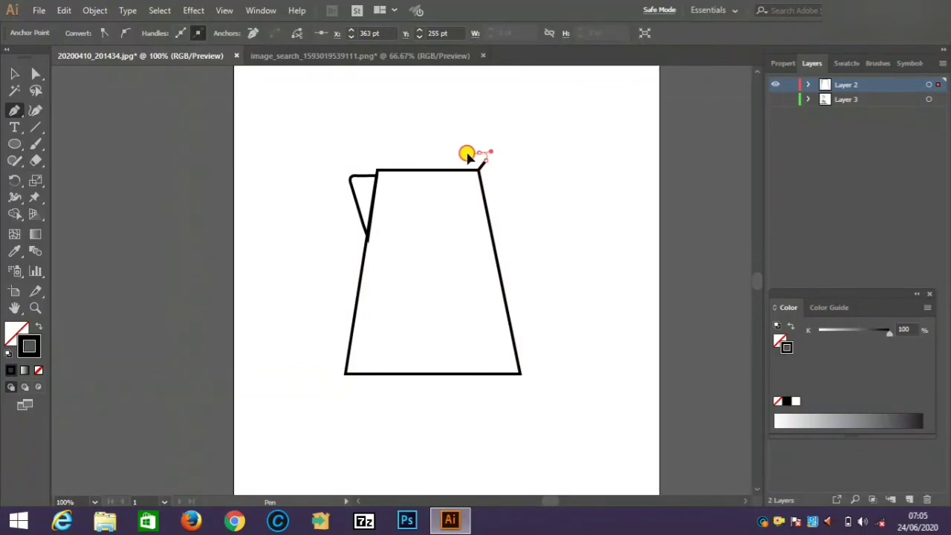
pyautogui.moveTo(468, 153); pyautogui.dragTo(467, 154)
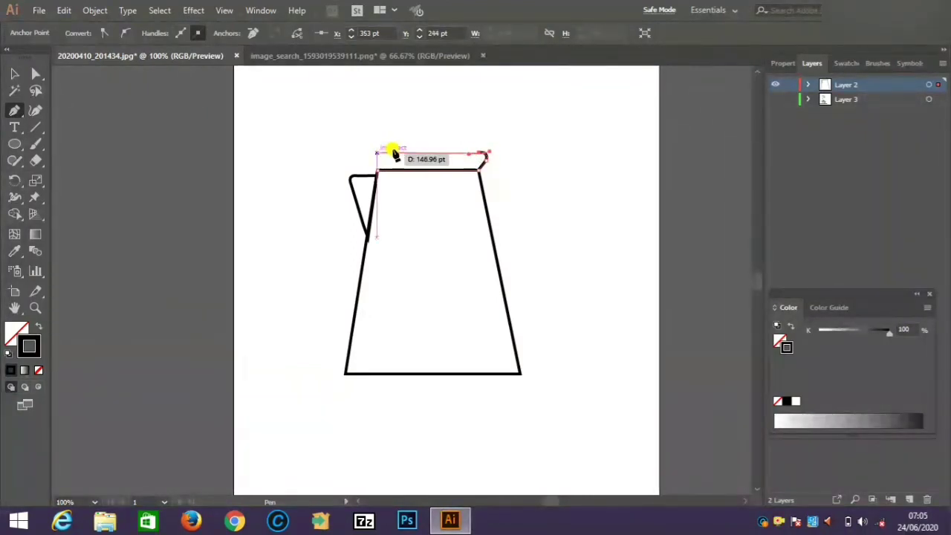
pyautogui.click(392, 152)
pyautogui.click(380, 152)
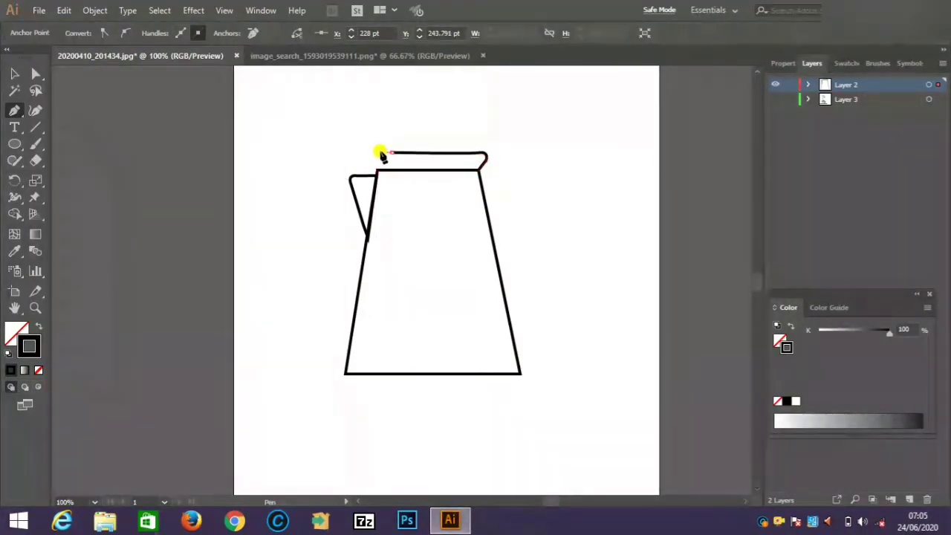
pyautogui.moveTo(371, 155)
pyautogui.mouseDown()
pyautogui.moveTo(377, 170)
pyautogui.moveTo(373, 162)
pyautogui.mouseUp()
pyautogui.hotkey('ctrl', 'z')
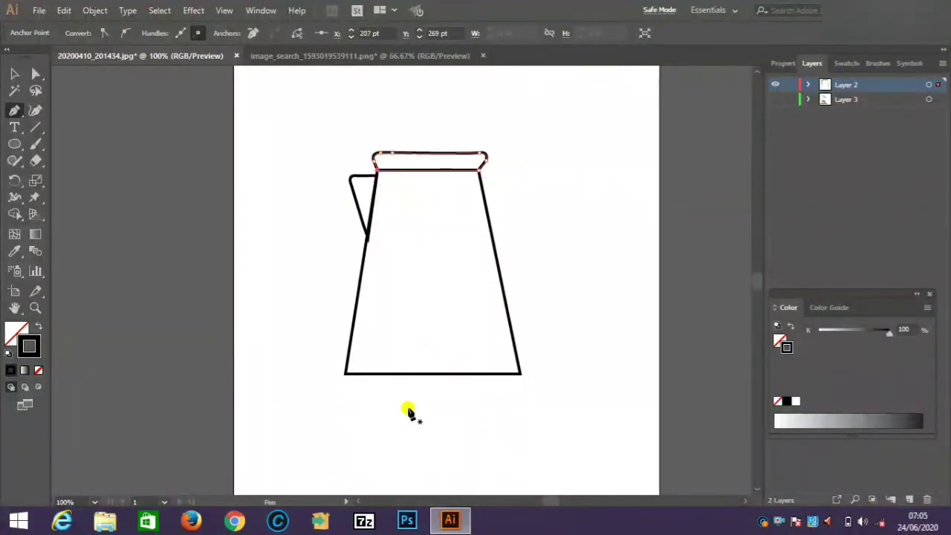
# Draw a thin closed base plate about 274 pt wide beneath the jug body, extending slightly past both lower corners
pyautogui.click(345, 373)
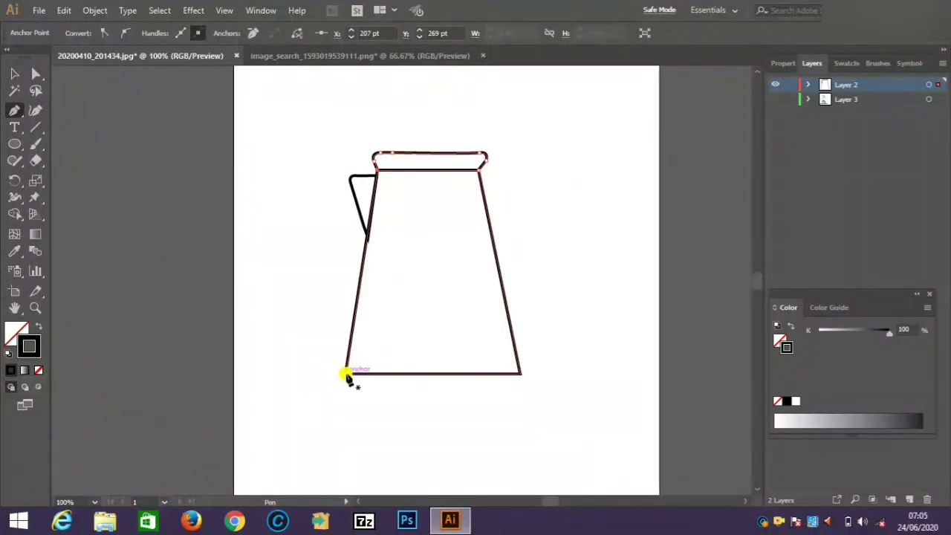
pyautogui.click(520, 373)
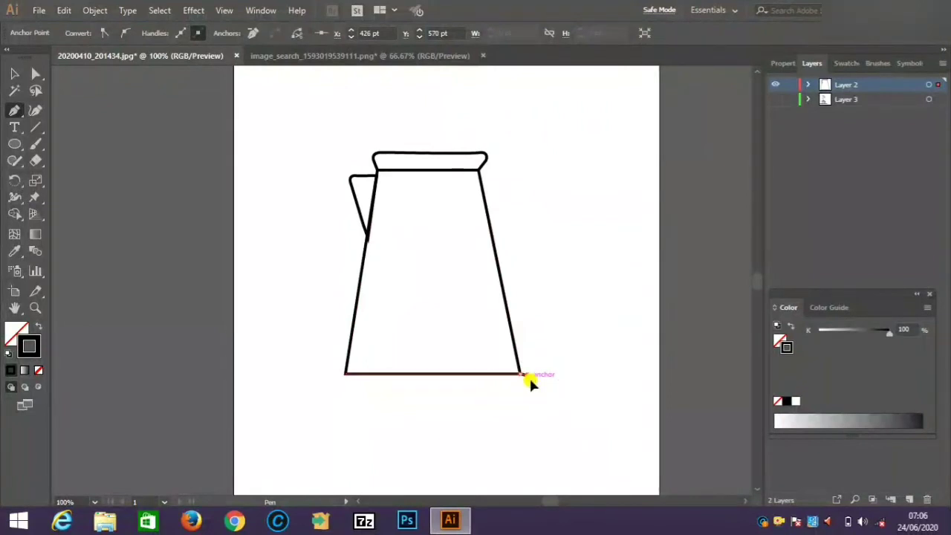
pyautogui.click(336, 379)
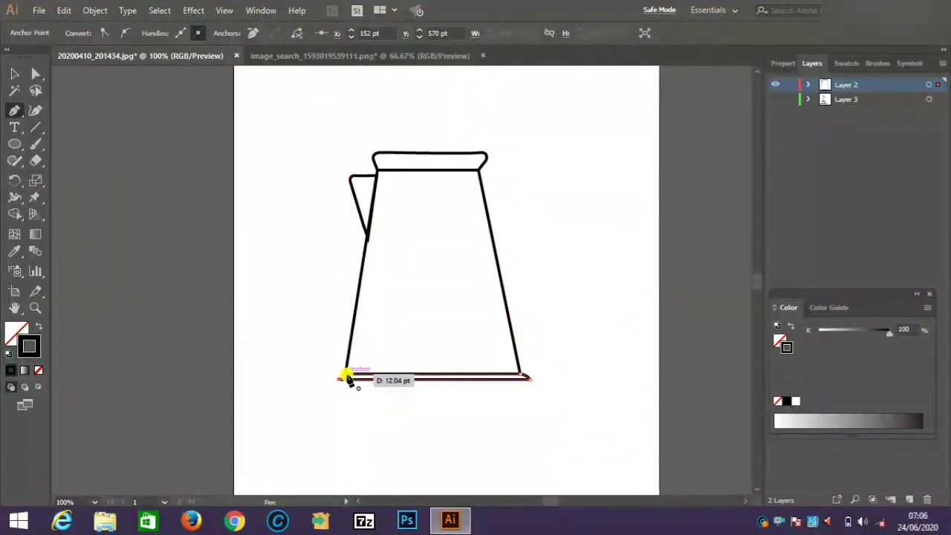
pyautogui.click(353, 377)
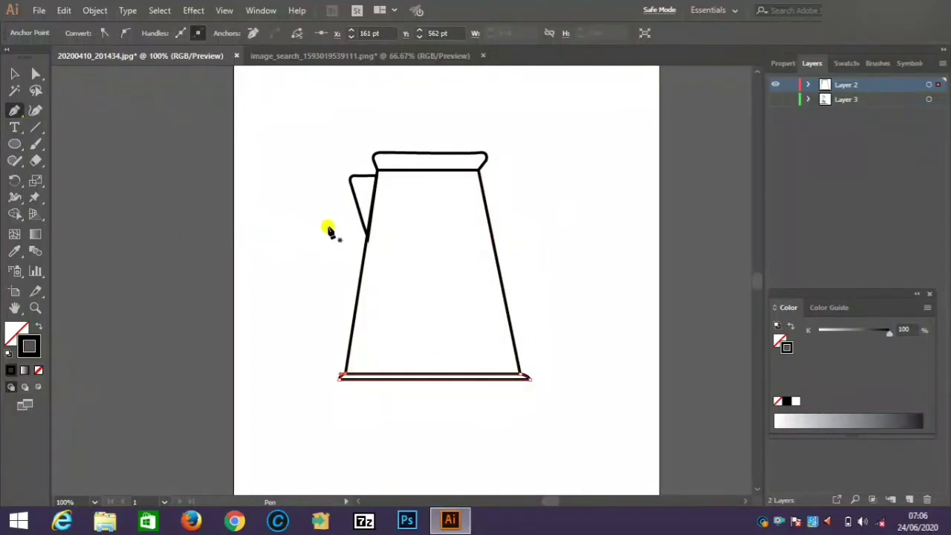
# Draw two separate slanted lines down the jug body from beneath the rim to the base, spreading apart towards the bottom
pyautogui.click(403, 170)
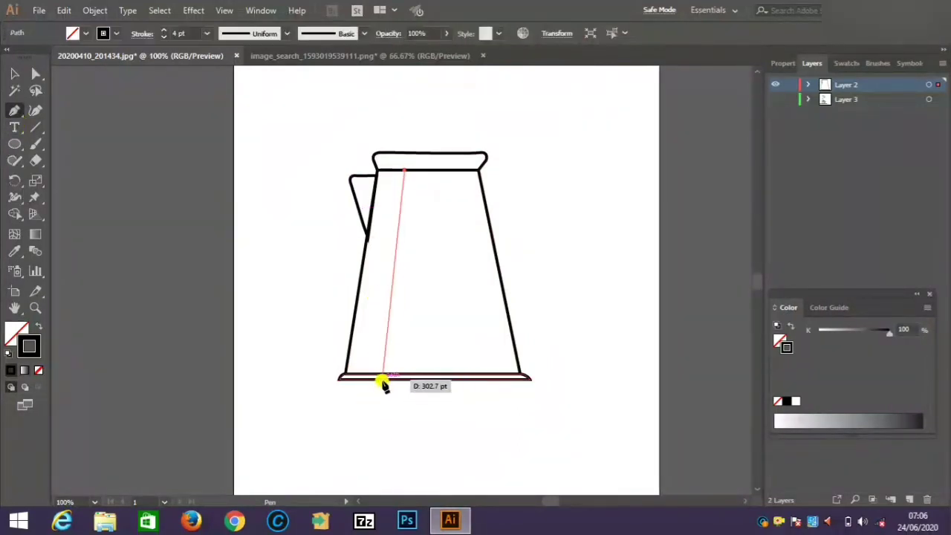
pyautogui.hotkey('ctrl', 'z')
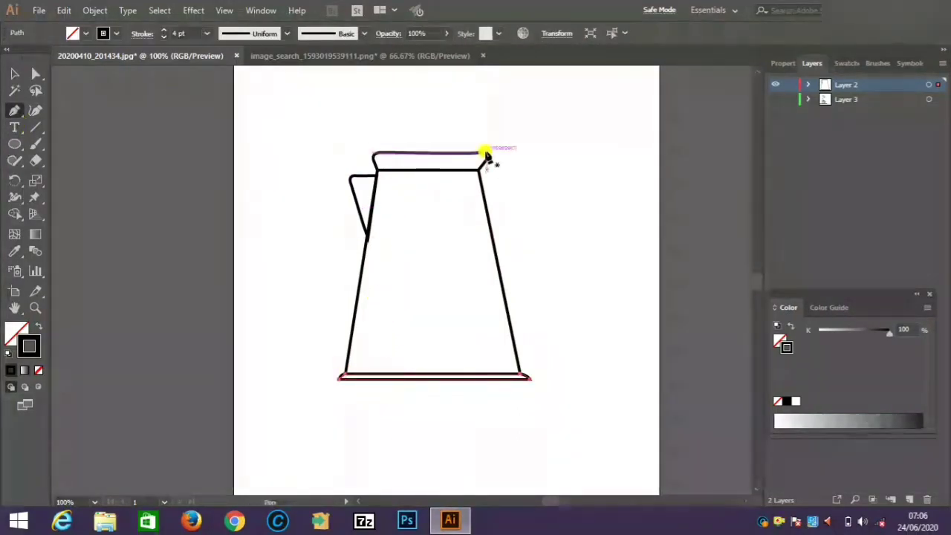
pyautogui.click(411, 170)
pyautogui.click(389, 374)
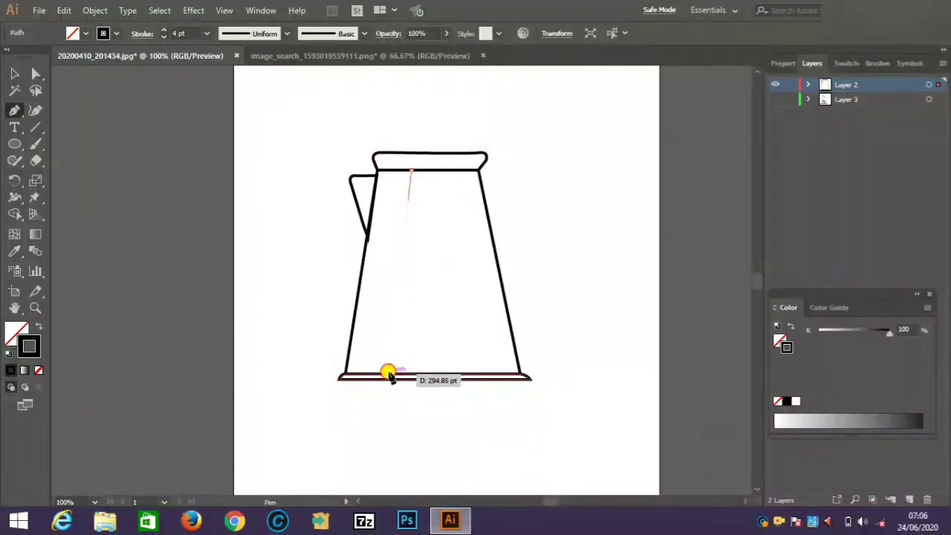
pyautogui.click(445, 172)
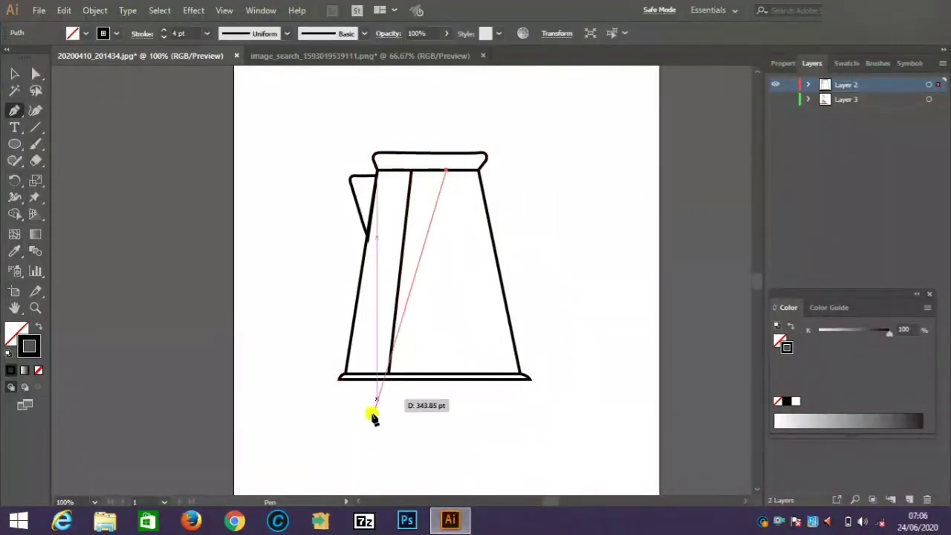
pyautogui.click(476, 372)
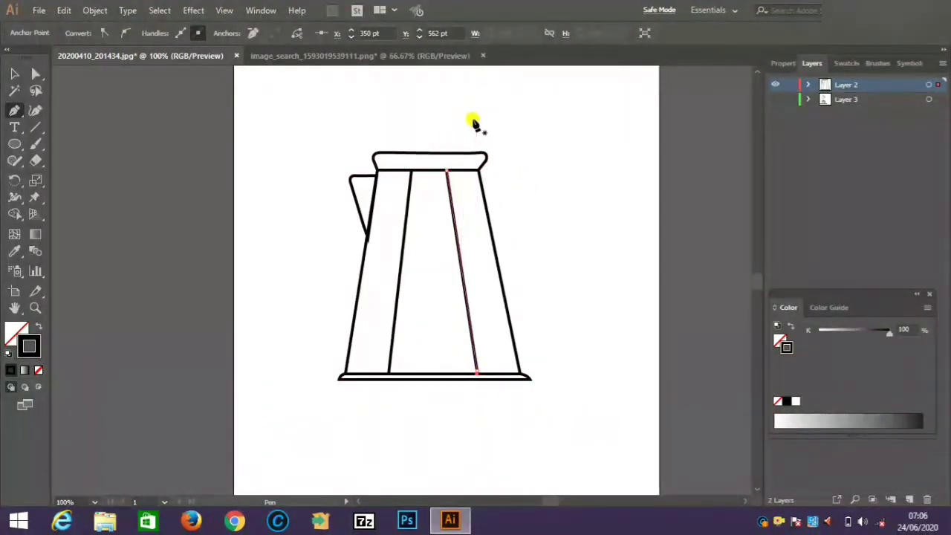
# Draw a closed dome-shaped lid about 125 pt wide on the jug's rim and add a small circular knob on top
pyautogui.click(476, 153)
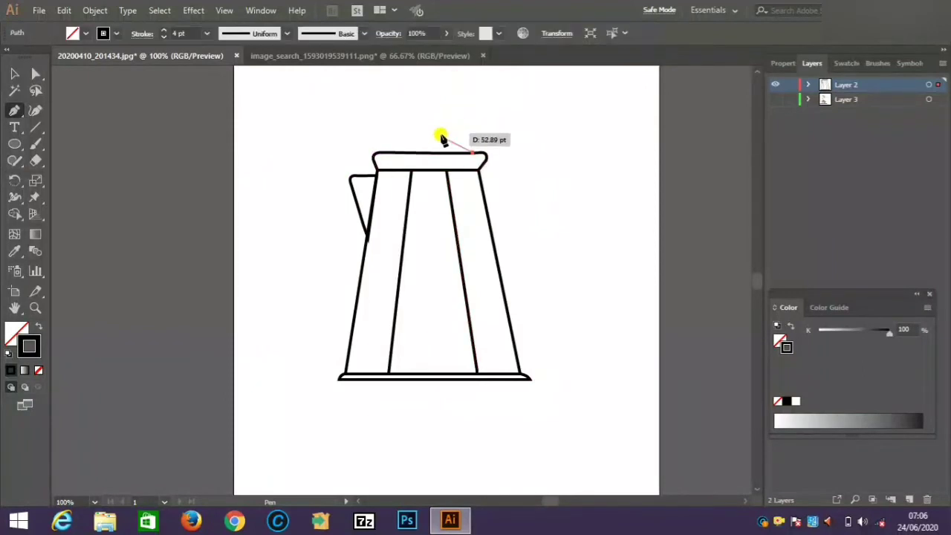
pyautogui.click(386, 153)
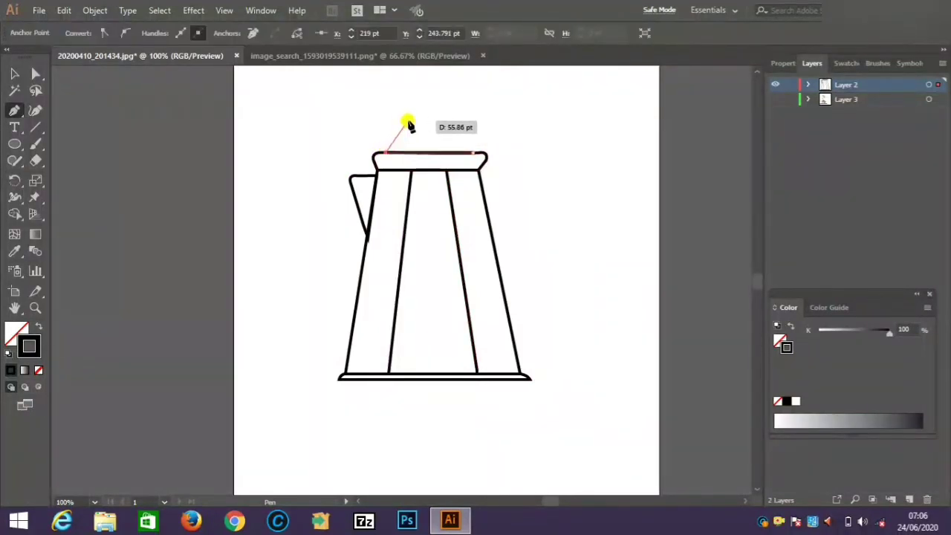
pyautogui.moveTo(407, 121); pyautogui.dragTo(438, 115)
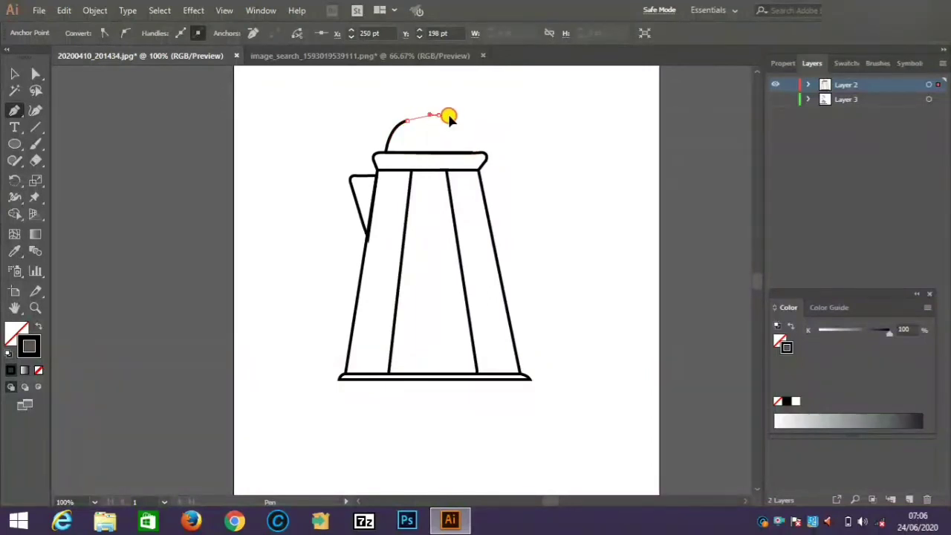
pyautogui.moveTo(475, 154)
pyautogui.mouseDown()
pyautogui.moveTo(473, 128)
pyautogui.moveTo(474, 148)
pyautogui.mouseUp()
pyautogui.moveTo(464, 172); pyautogui.dragTo(477, 155)
pyautogui.hotkey('ctrl', 'z')
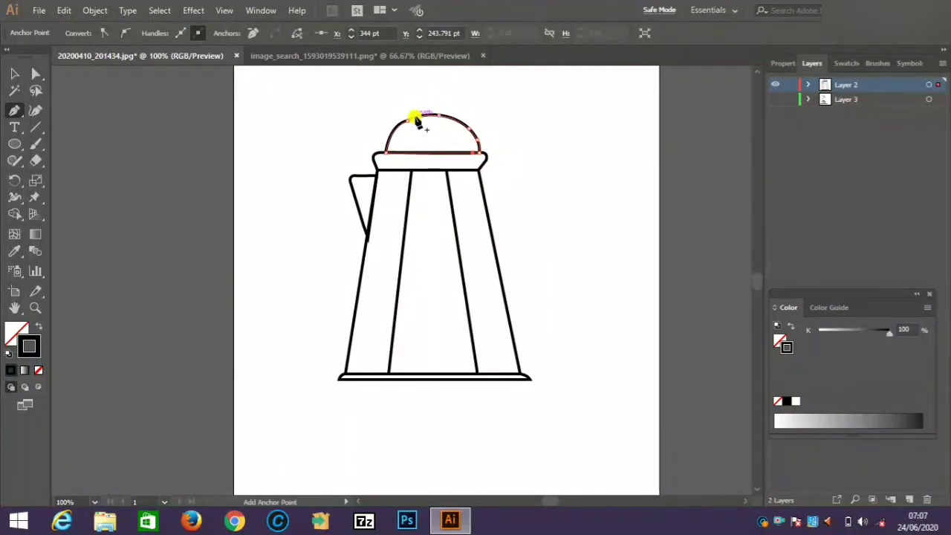
pyautogui.click(14, 144)
pyautogui.moveTo(438, 103); pyautogui.dragTo(423, 113)
# Draw a curved handle with the Pen tool, starting at the rim and running down the jug's right side
pyautogui.click(14, 110)
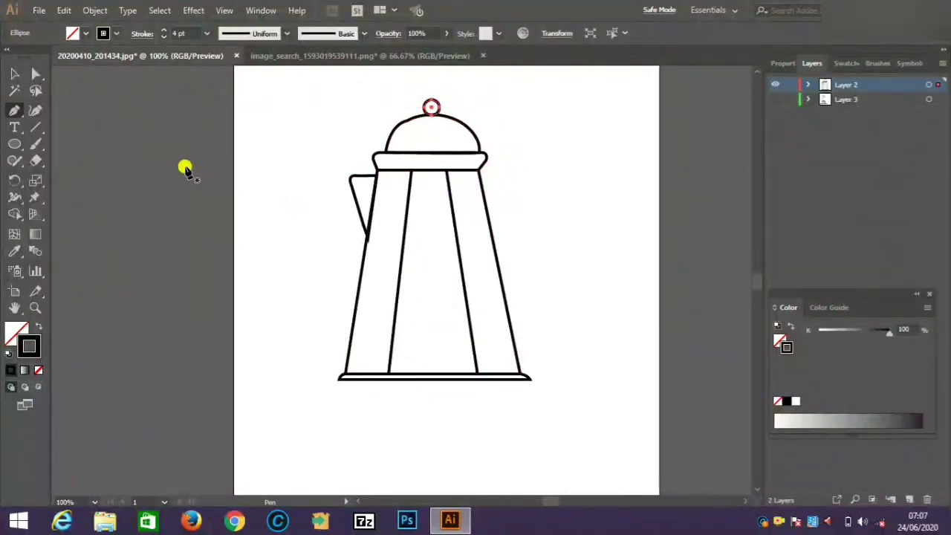
pyautogui.click(481, 166)
pyautogui.moveTo(514, 177)
pyautogui.mouseDown()
pyautogui.moveTo(528, 207)
pyautogui.moveTo(516, 192)
pyautogui.mouseUp()
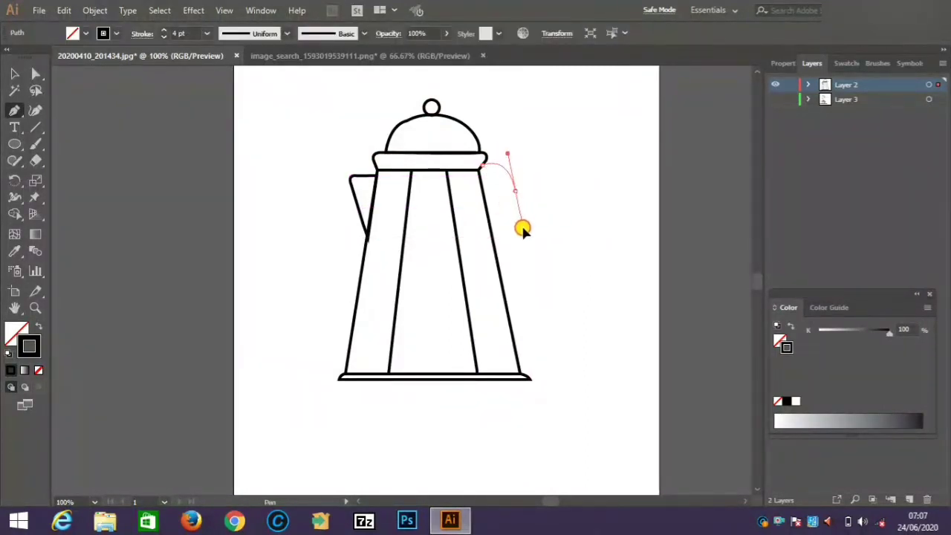
pyautogui.moveTo(522, 228); pyautogui.dragTo(484, 169)
pyautogui.hotkey('ctrl', 'z')
pyautogui.click(530, 346)
pyautogui.click(482, 178)
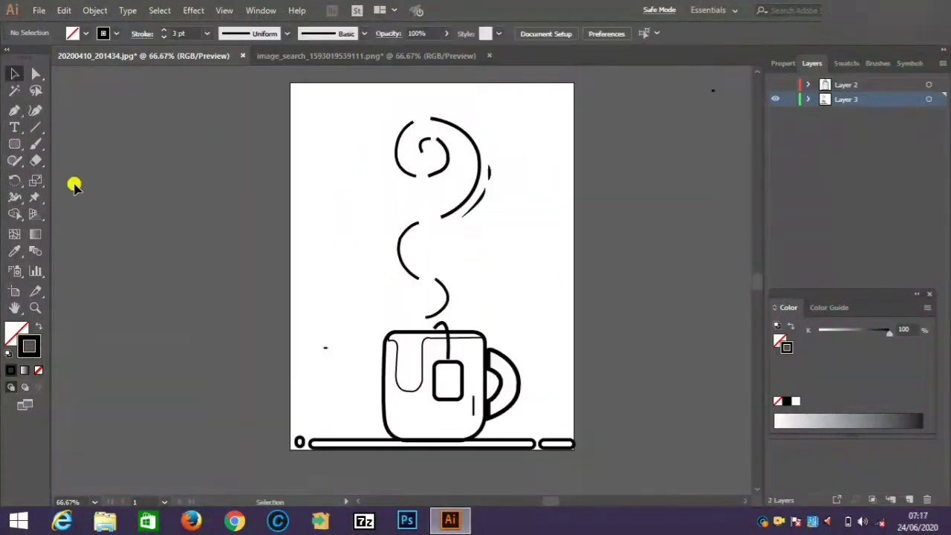
# Fill the cup body on Layer 3 with teal blue #178BAA
pyautogui.click(384, 377)
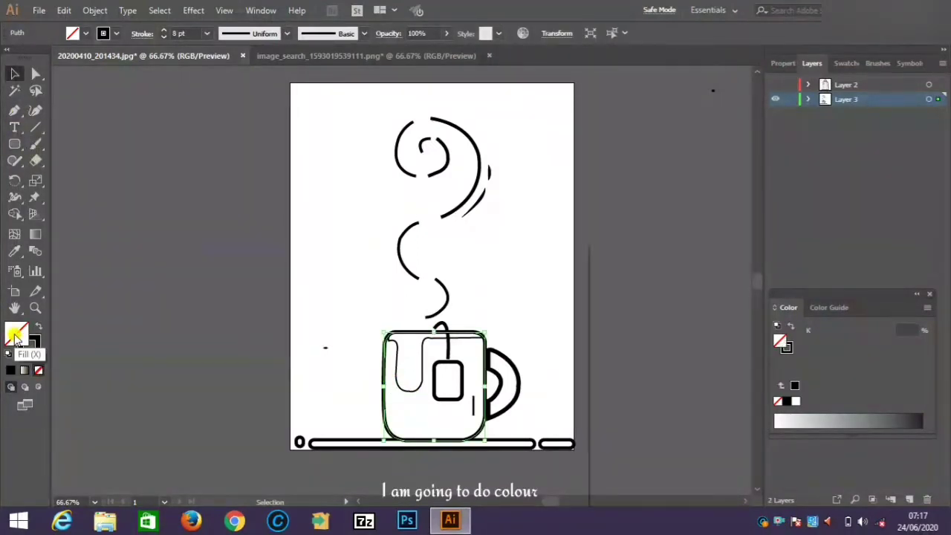
pyautogui.doubleClick(21, 343)
pyautogui.click(409, 382)
pyautogui.moveTo(410, 385); pyautogui.dragTo(404, 373)
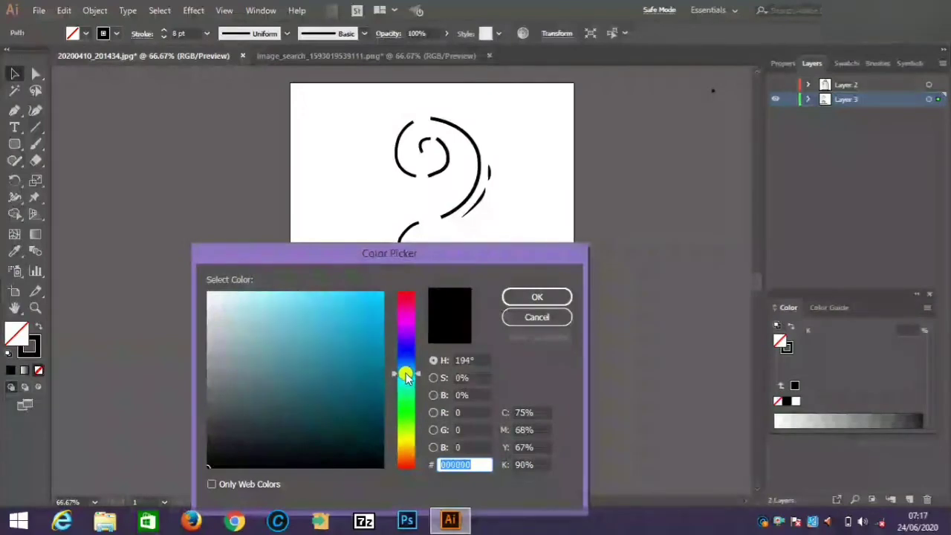
pyautogui.moveTo(349, 341); pyautogui.dragTo(359, 345)
pyautogui.press('Return')
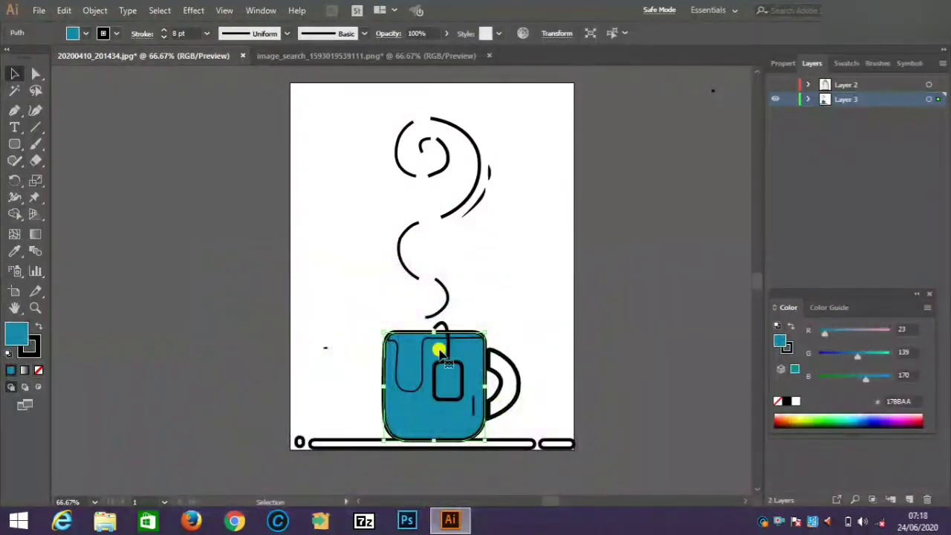
# Fill the dripping shape at the cup's upper edge with off-white #EDE6E6
pyautogui.click(395, 361)
pyautogui.doubleClick(12, 340)
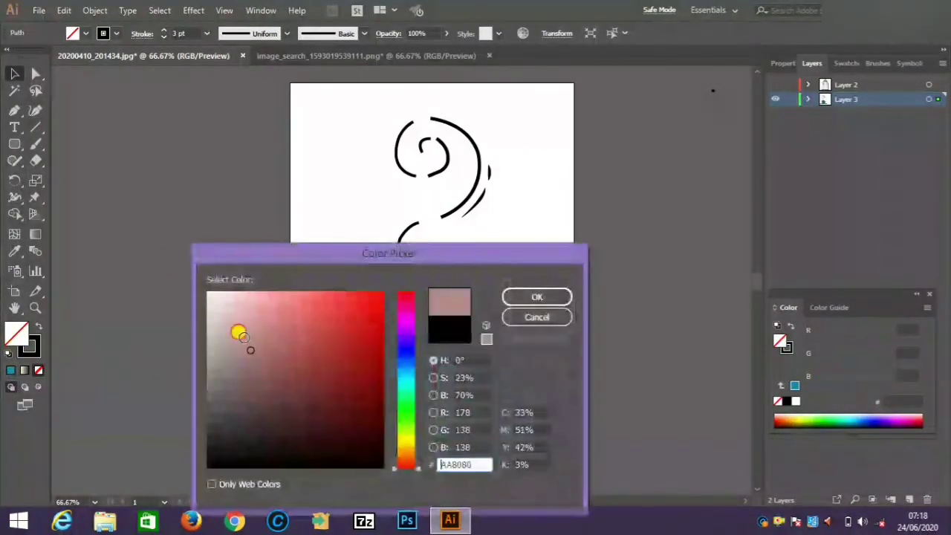
pyautogui.moveTo(236, 329); pyautogui.dragTo(211, 303)
pyautogui.press('Return')
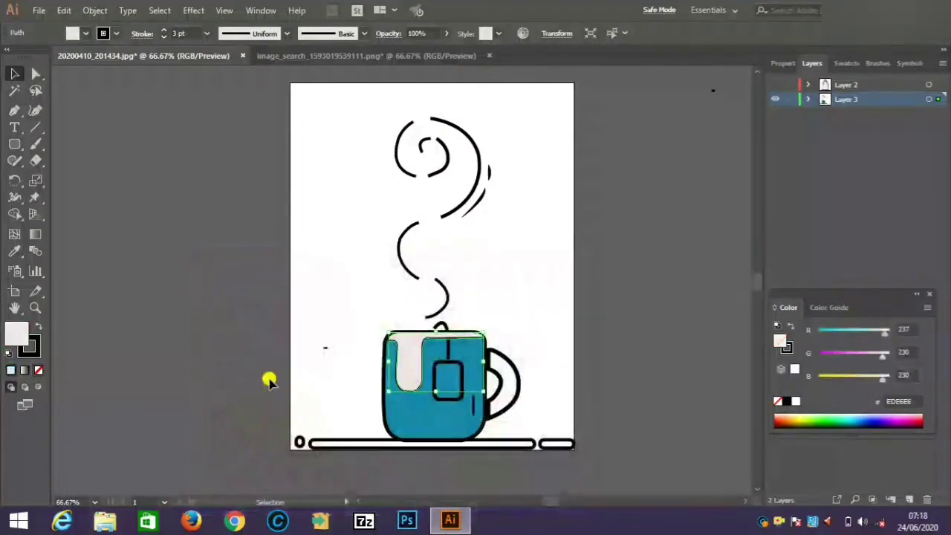
# Change the fill of the dripping shape at the cup's upper edge to turquoise #36CCBE
pyautogui.doubleClick(16, 330)
pyautogui.click(408, 364)
pyautogui.moveTo(355, 336); pyautogui.dragTo(311, 330)
pyautogui.click(401, 383)
pyautogui.click(339, 324)
pyautogui.press('Return')
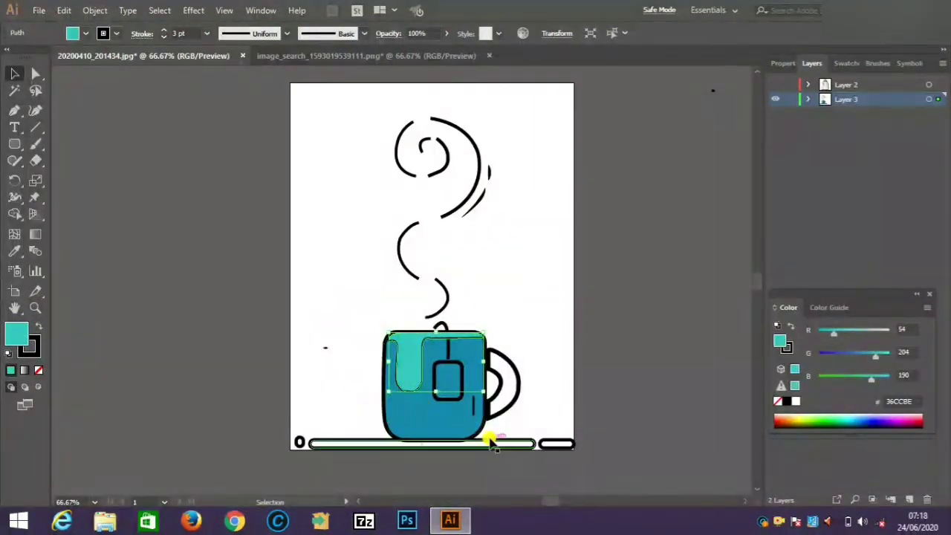
# Fill the tea bag tag's rounded rectangle on the cup with dark yellow #A88E0E
pyautogui.click(452, 397)
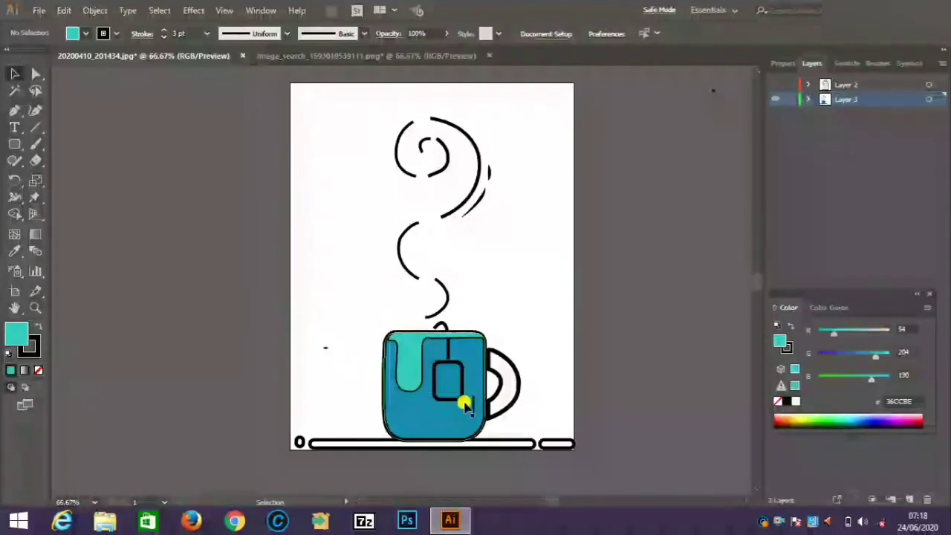
pyautogui.doubleClick(16, 334)
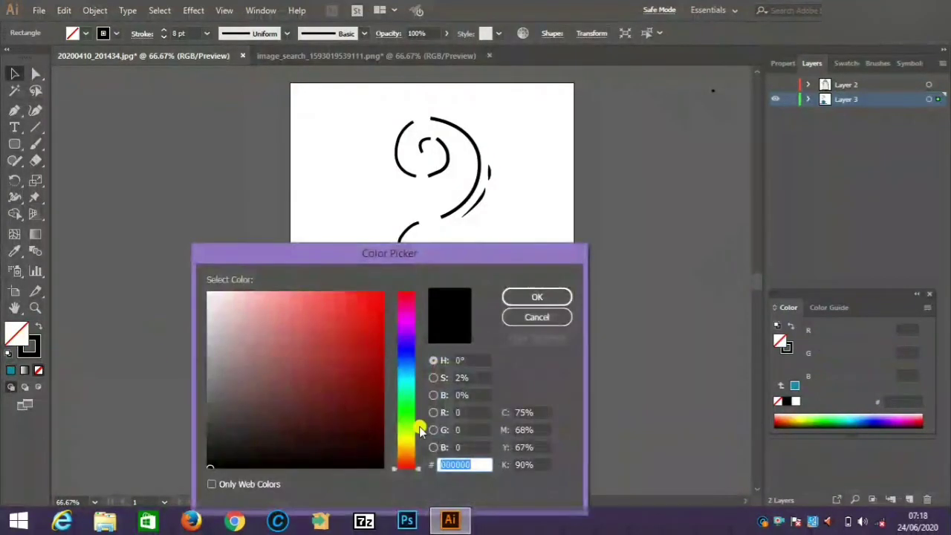
pyautogui.click(407, 444)
pyautogui.moveTo(369, 346)
pyautogui.mouseDown()
pyautogui.moveTo(354, 400)
pyautogui.moveTo(326, 365)
pyautogui.moveTo(366, 339)
pyautogui.mouseUp()
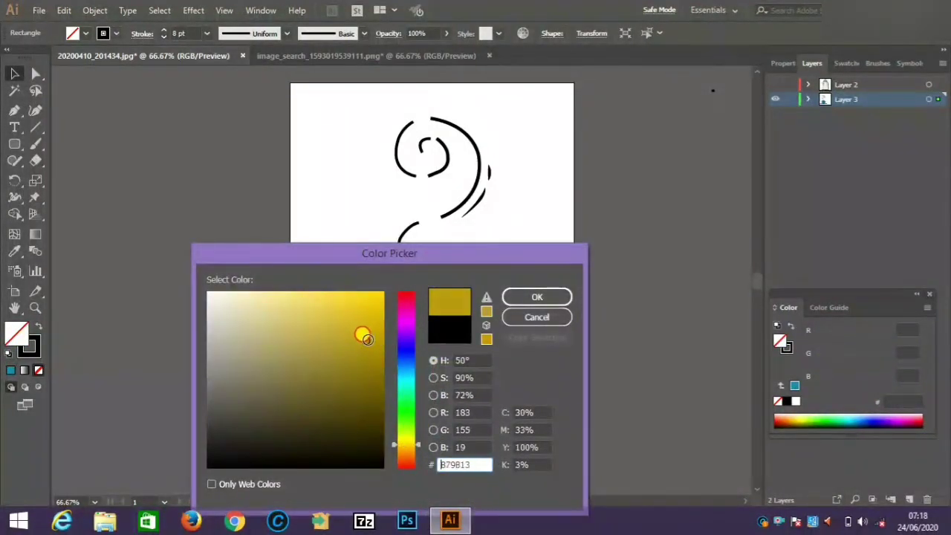
pyautogui.press('Return')
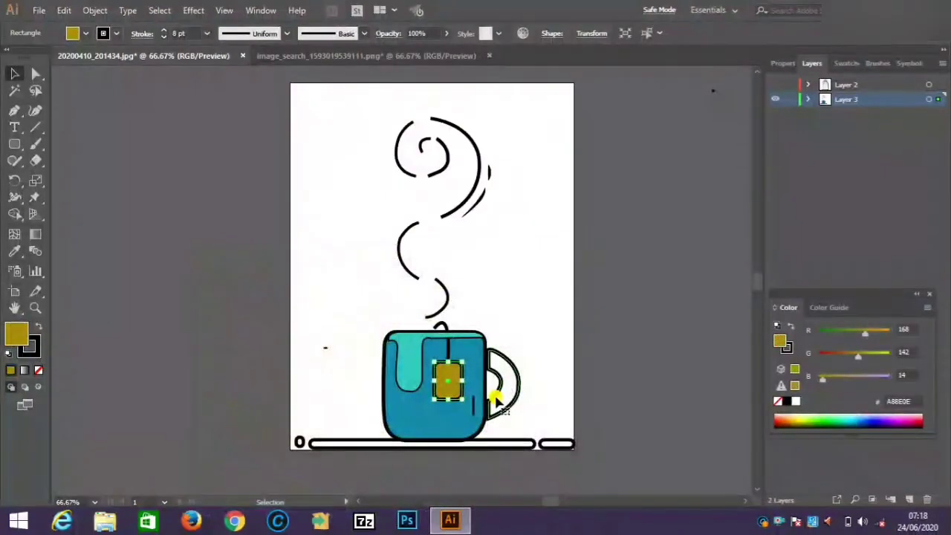
# Fill the cup's handle with blue #1A6BAD
pyautogui.click(494, 389)
pyautogui.doubleClick(14, 339)
pyautogui.moveTo(406, 374); pyautogui.dragTo(406, 366)
pyautogui.click(366, 339)
pyautogui.moveTo(341, 328); pyautogui.dragTo(352, 340)
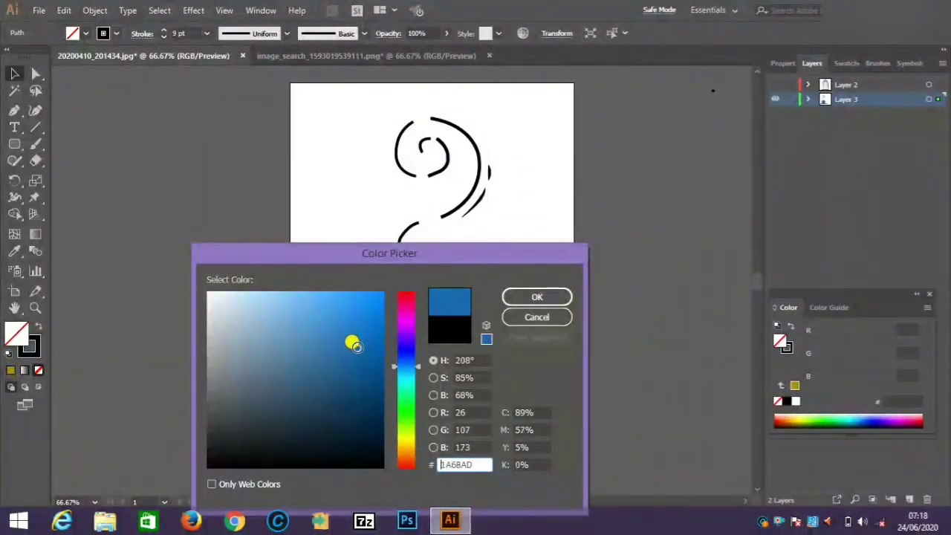
pyautogui.press('Return')
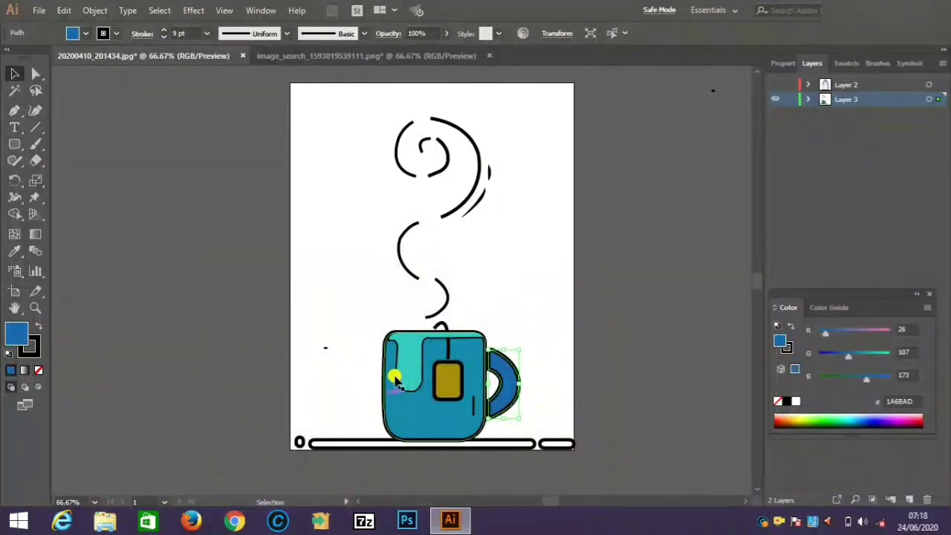
# Change the fill of the dripping shape at the cup's upper edge to light blue #2FC1F4
pyautogui.click(394, 381)
pyautogui.doubleClick(12, 337)
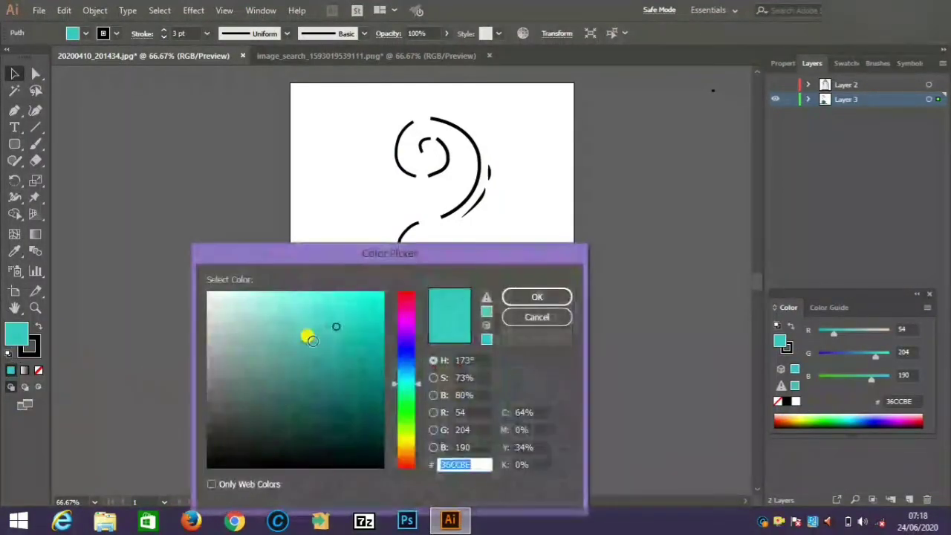
pyautogui.moveTo(308, 334); pyautogui.dragTo(360, 296)
pyautogui.moveTo(361, 369); pyautogui.dragTo(376, 320)
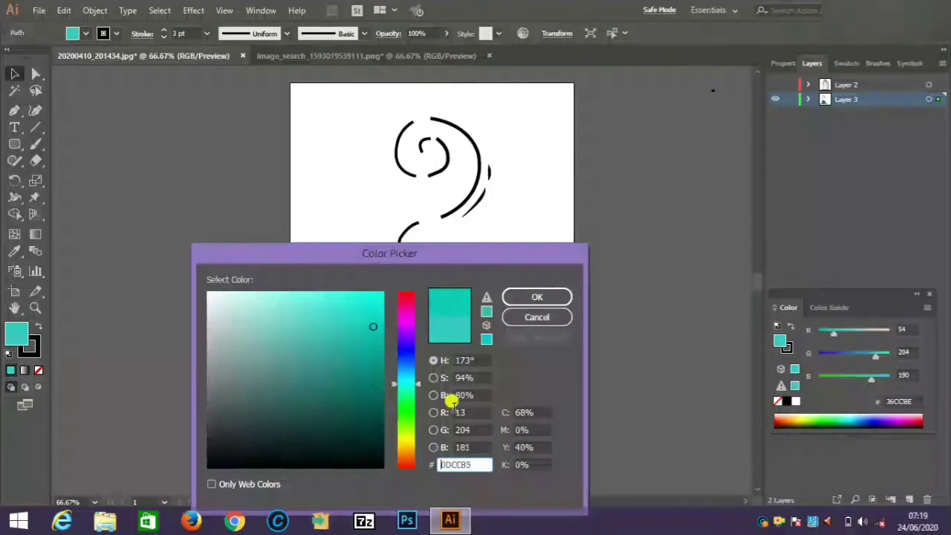
pyautogui.moveTo(405, 377); pyautogui.dragTo(405, 372)
pyautogui.click(371, 325)
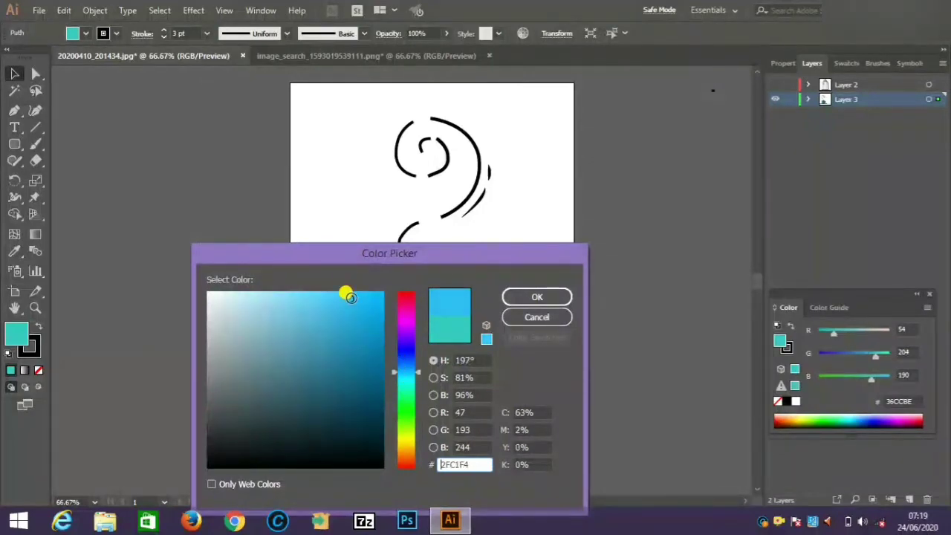
pyautogui.press('Return')
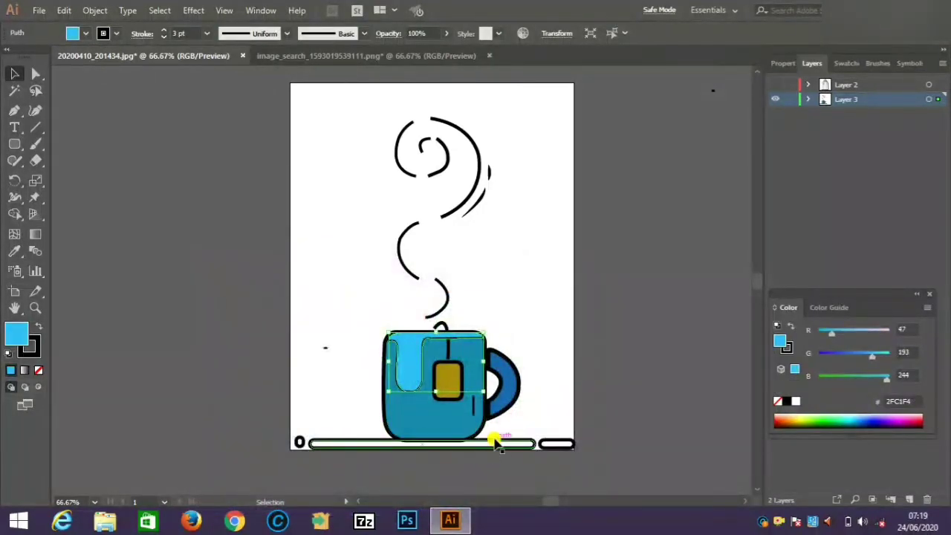
# Try near-black greens #071614 and #0D211E as the fill of the long bar beneath the cup
pyautogui.click(494, 442)
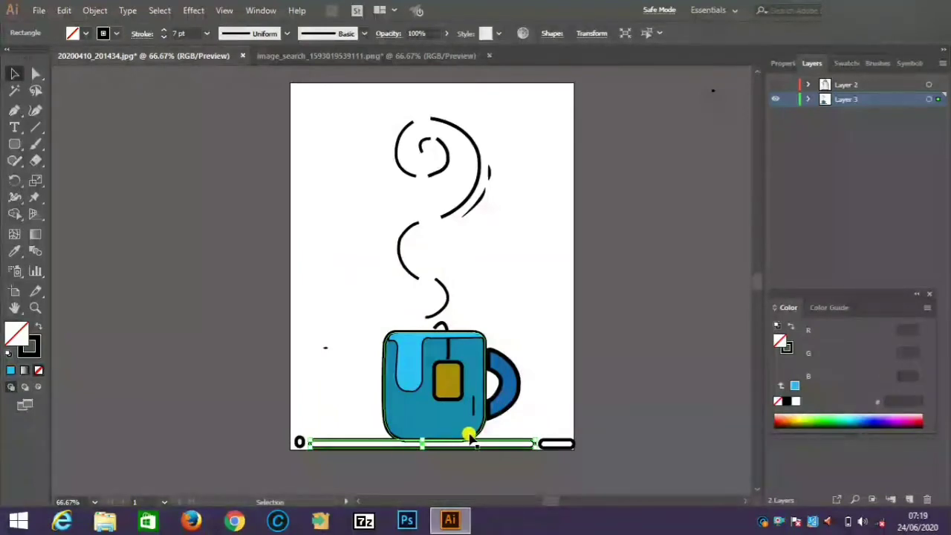
pyautogui.doubleClick(18, 335)
pyautogui.click(335, 447)
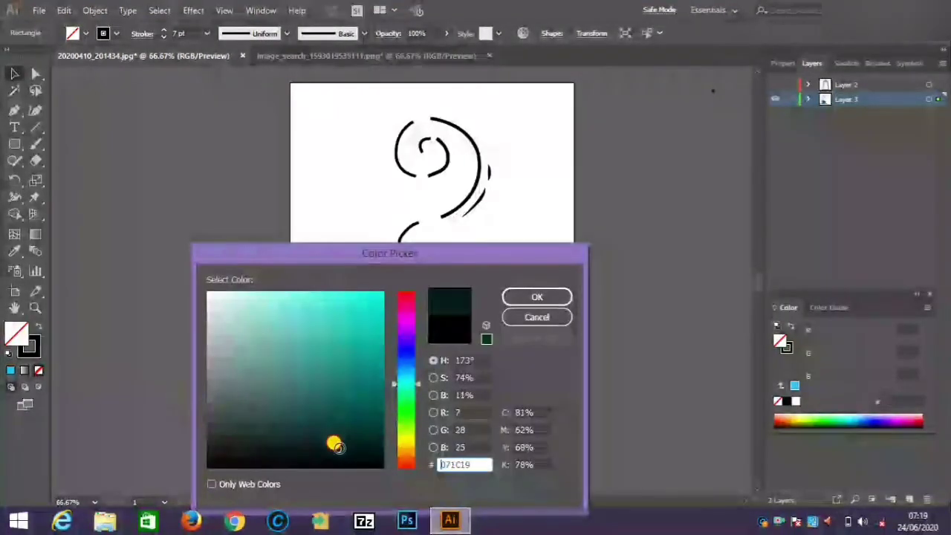
pyautogui.press('Return')
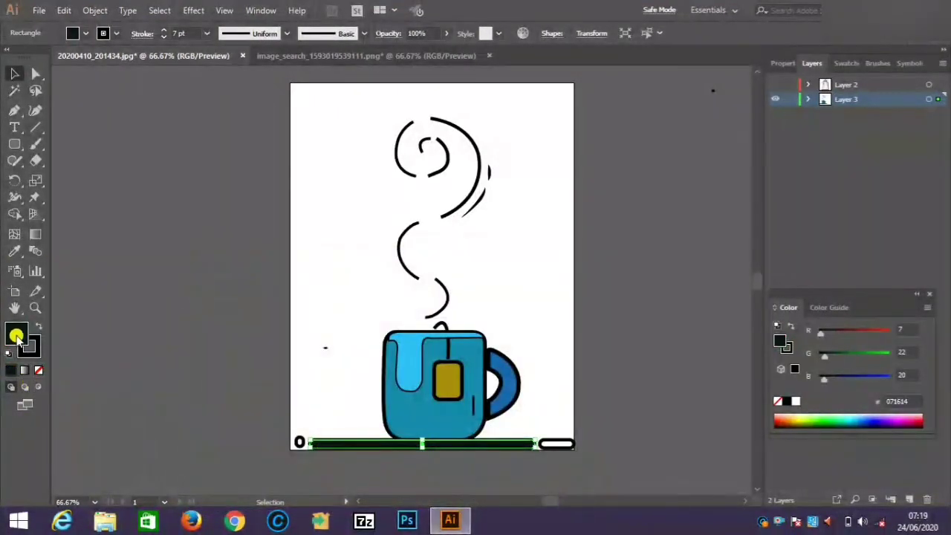
pyautogui.moveTo(336, 447); pyautogui.dragTo(316, 444)
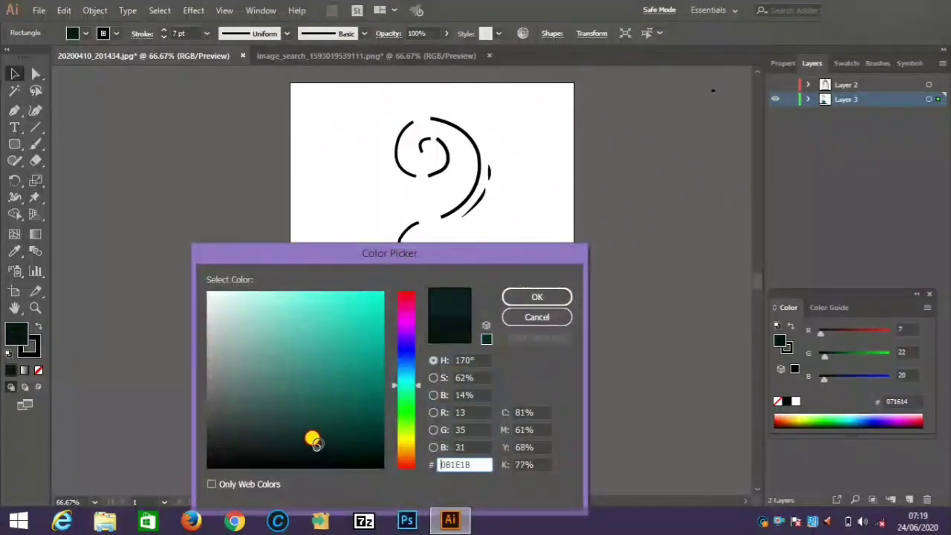
pyautogui.click(315, 444)
pyautogui.press('Return')
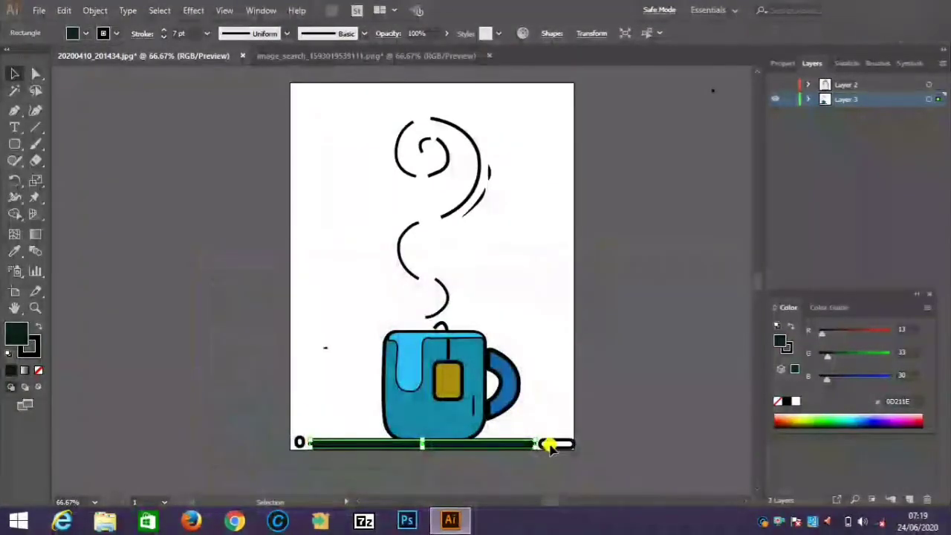
# Set the fill of the long bar beneath the cup to neutral dark grey #232323
pyautogui.doubleClick(23, 352)
pyautogui.click(396, 458)
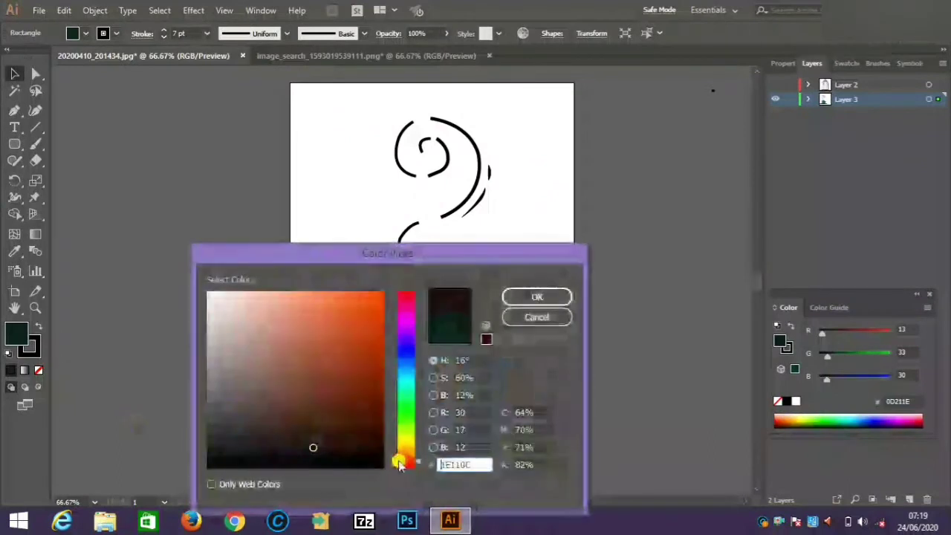
pyautogui.click(312, 445)
pyautogui.moveTo(413, 404); pyautogui.dragTo(404, 371)
pyautogui.moveTo(262, 448); pyautogui.dragTo(199, 444)
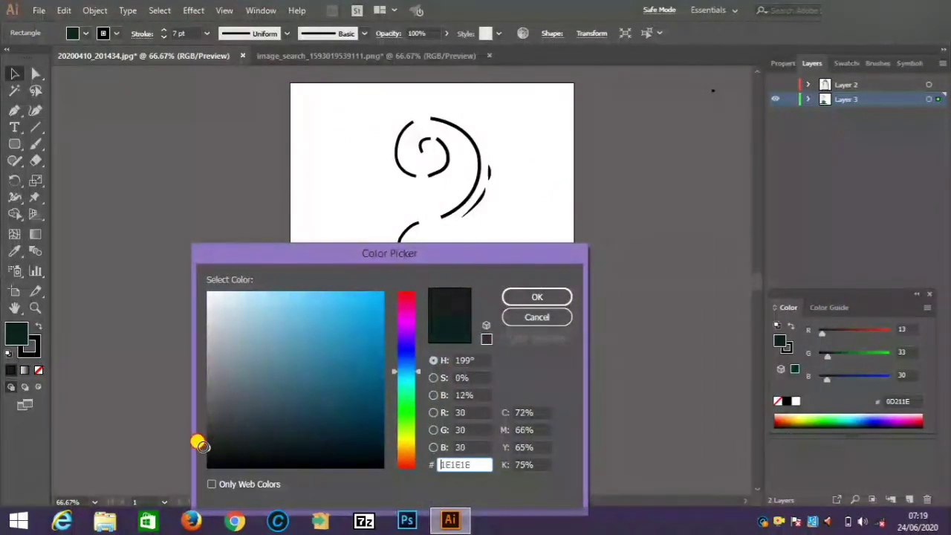
pyautogui.press('Return')
# Fill the small rounded shape at the left end of the base line with the long bar's dark grey
pyautogui.click(64, 349)
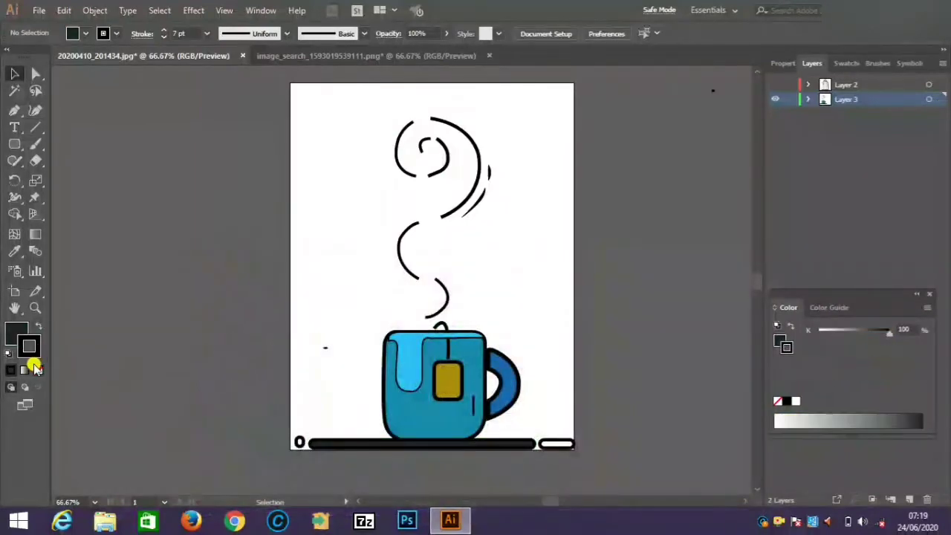
pyautogui.click(8, 333)
pyautogui.click(34, 355)
pyautogui.click(11, 370)
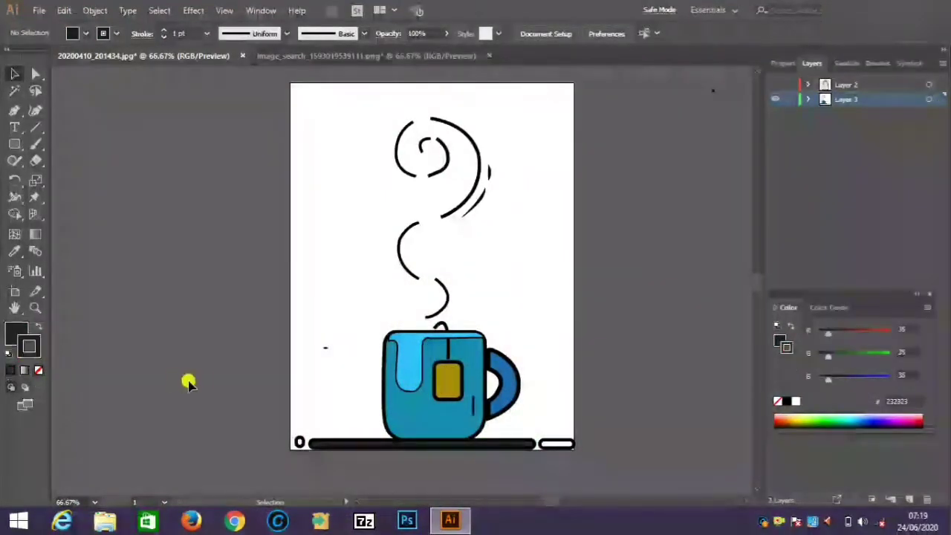
pyautogui.click(300, 443)
pyautogui.click(17, 335)
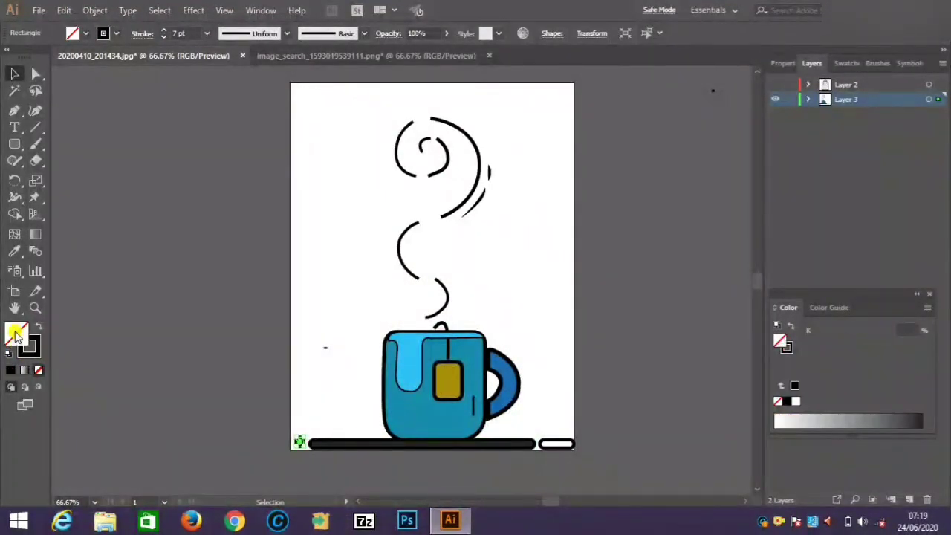
pyautogui.click(346, 442)
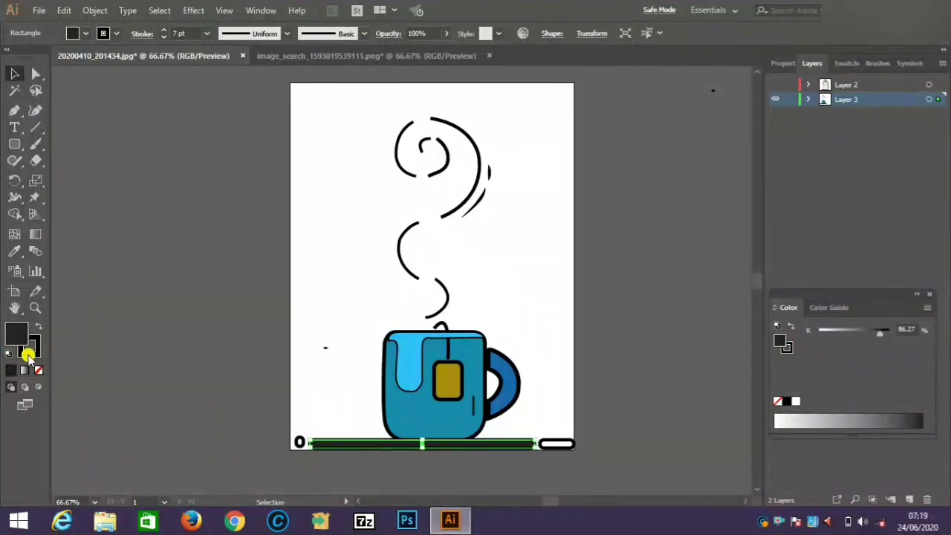
pyautogui.click(300, 444)
pyautogui.click(9, 369)
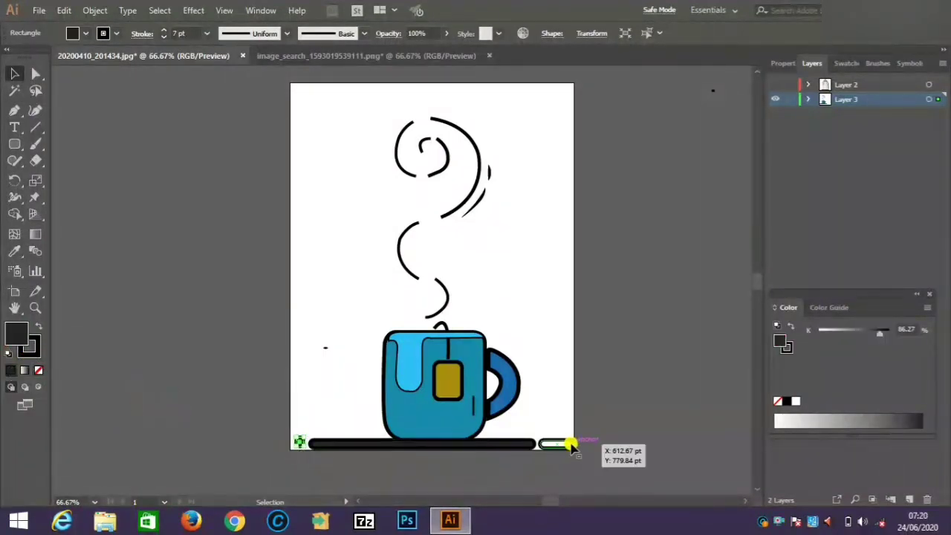
# Fill the short bar at the right end of the base line with the same dark grey
pyautogui.click(563, 449)
pyautogui.click(563, 446)
pyautogui.click(9, 369)
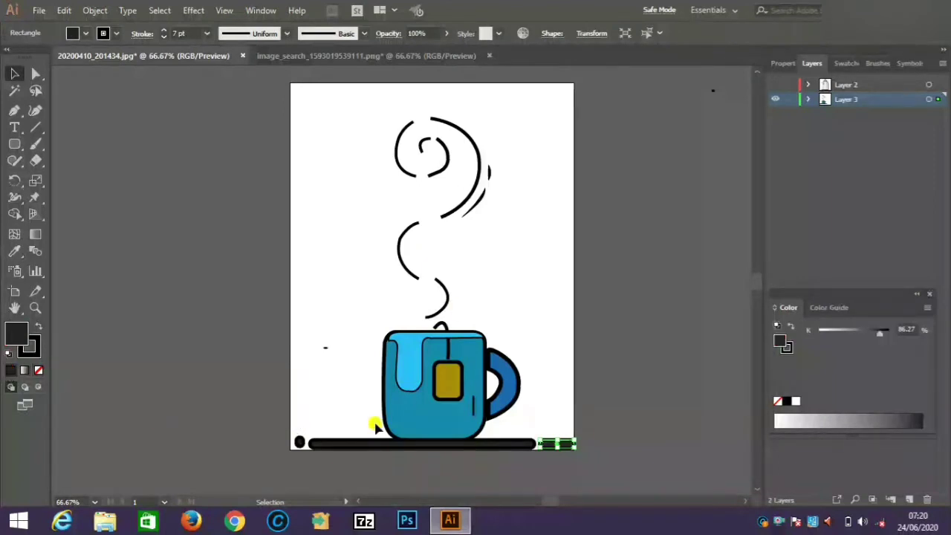
# Remove the stroke from the light blue dripping shape on the cup
pyautogui.click(398, 343)
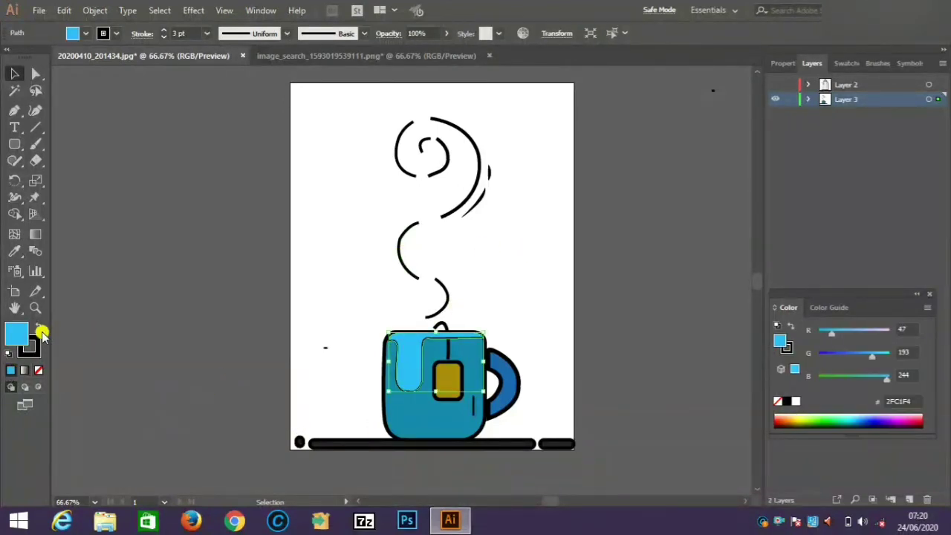
pyautogui.click(16, 328)
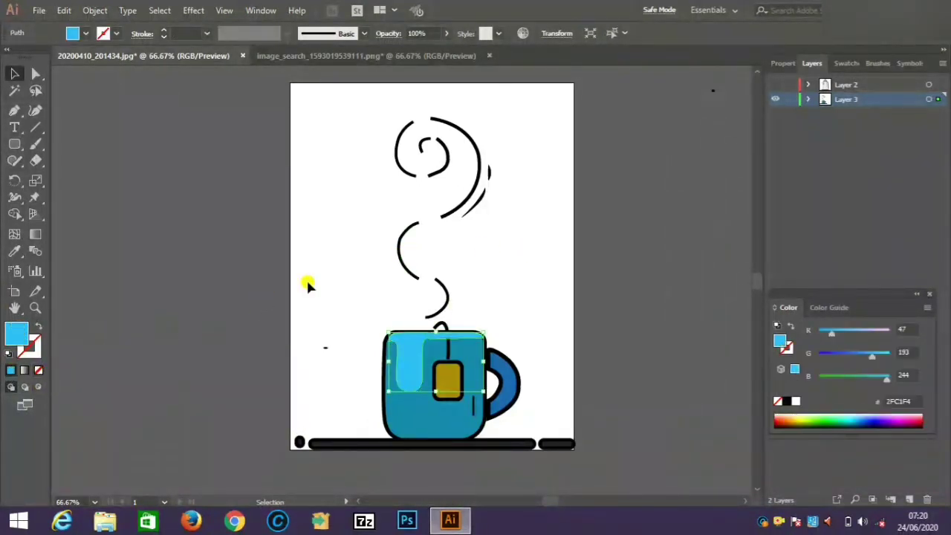
# Try filling the middle steam curve with grey #444746 and remove that fill
pyautogui.click(398, 255)
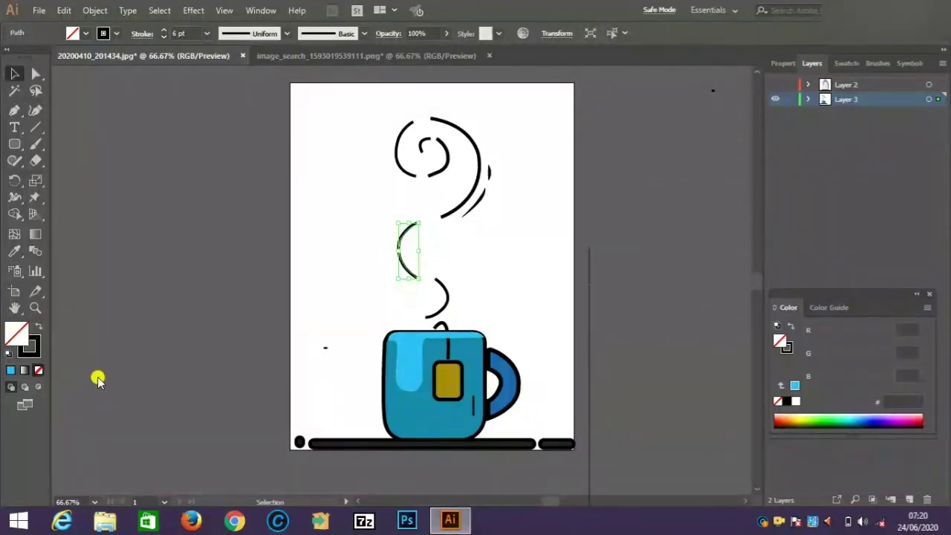
pyautogui.moveTo(214, 401); pyautogui.dragTo(213, 417)
pyautogui.press('Return')
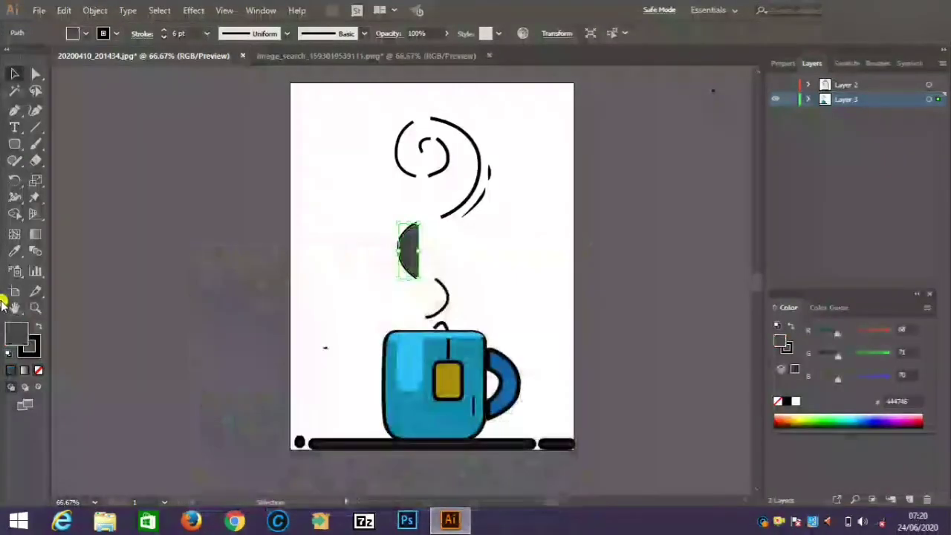
pyautogui.click(38, 370)
# Set the stroke of the middle steam curve to dark grey (K 69.42%)
pyautogui.doubleClick(18, 352)
pyautogui.click(223, 424)
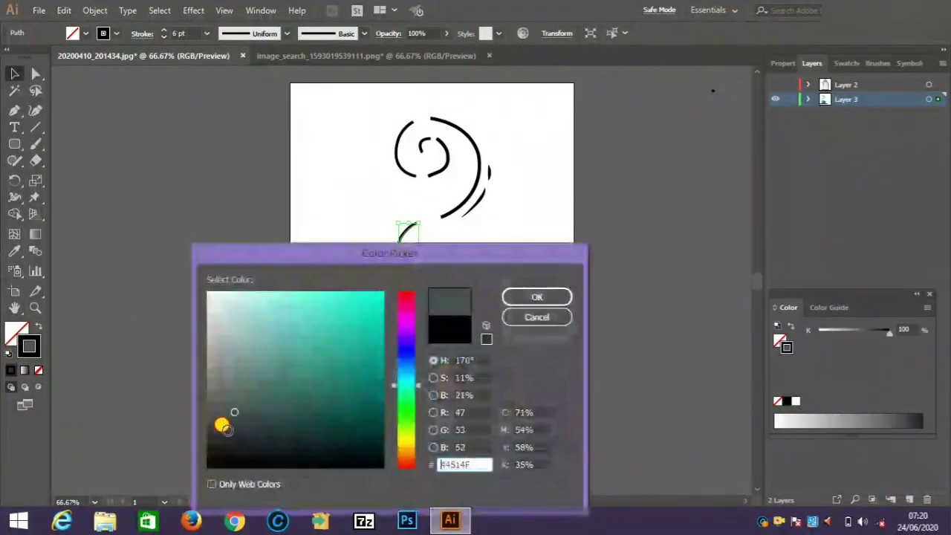
pyautogui.click(208, 403)
pyautogui.click(537, 294)
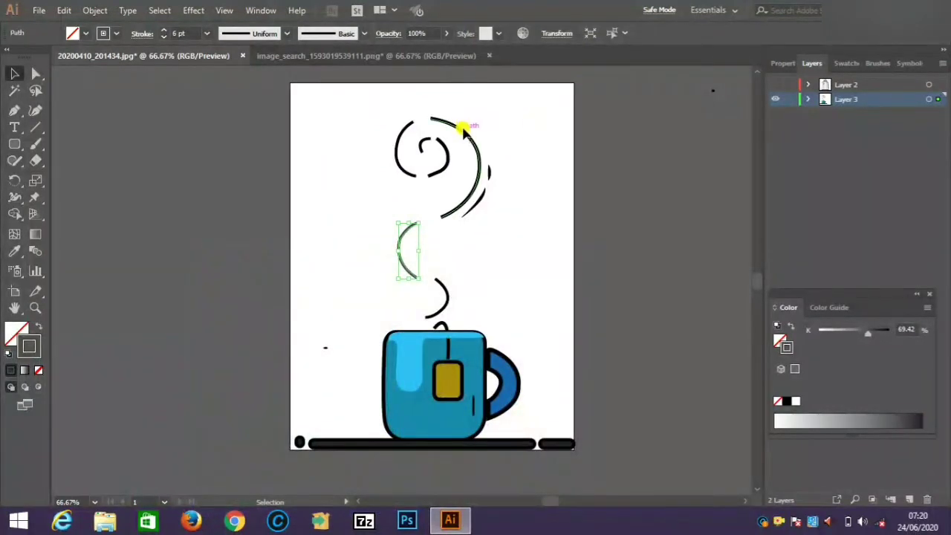
# Set the stroke of the large outer steam curve to dark grey (K 71.49%) and increase its weight from 1 pt
pyautogui.click(463, 130)
pyautogui.click(38, 370)
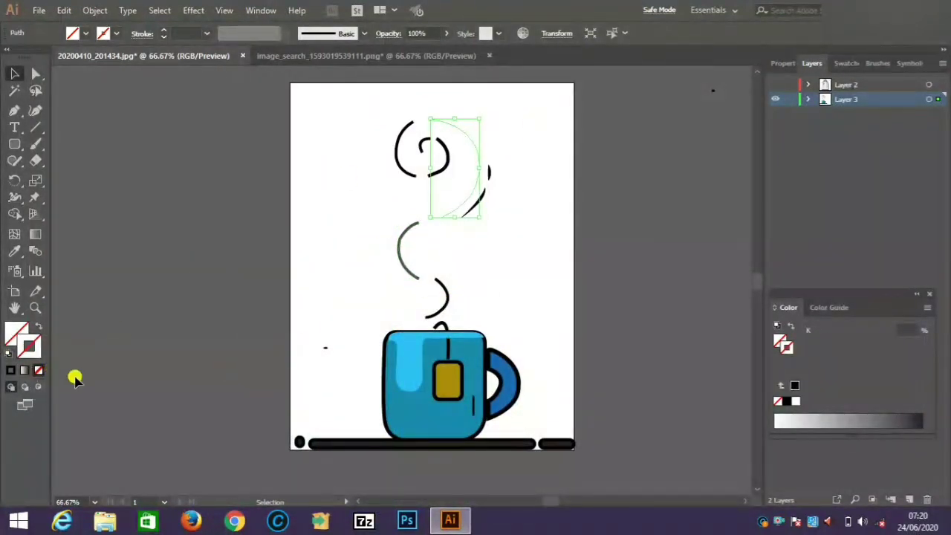
pyautogui.click(23, 370)
pyautogui.click(11, 369)
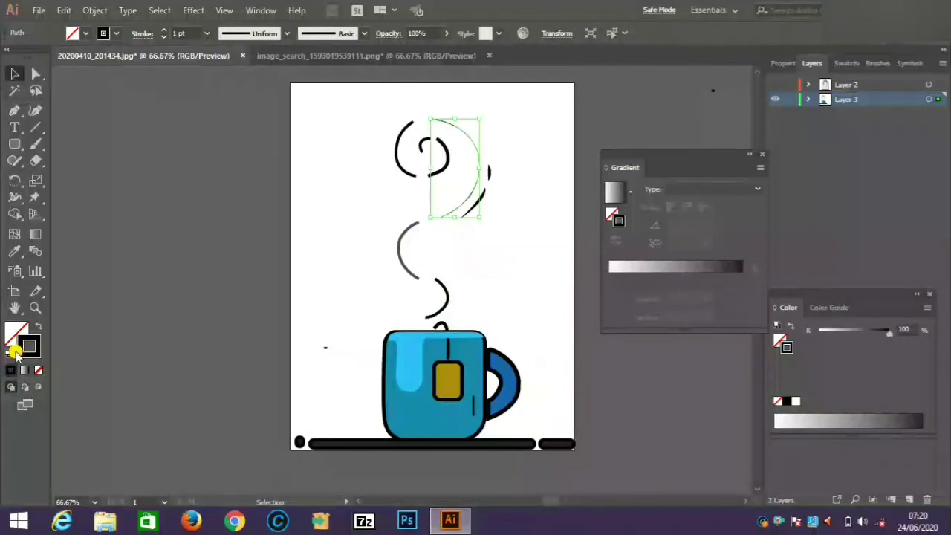
pyautogui.doubleClick(29, 344)
pyautogui.click(203, 405)
pyautogui.click(205, 411)
pyautogui.press('Return')
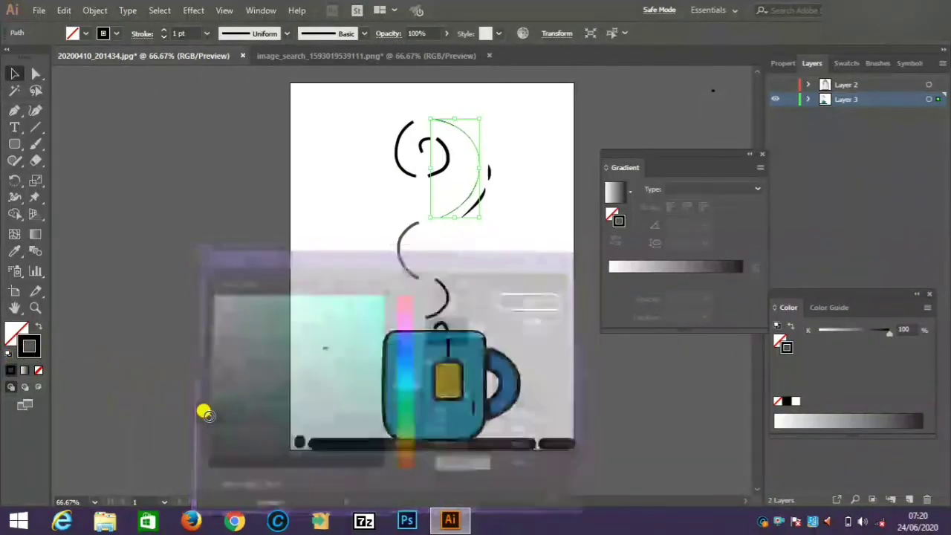
pyautogui.click(762, 157)
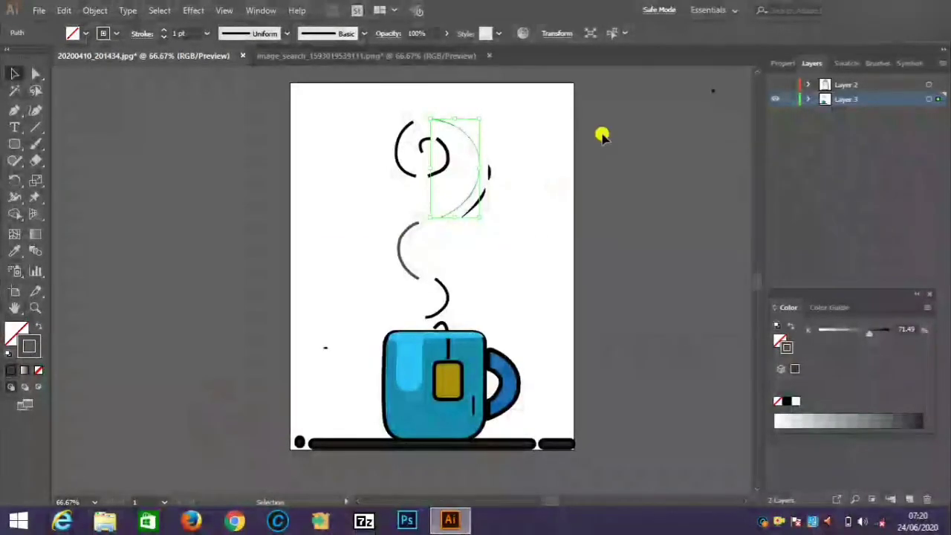
pyautogui.click(397, 160)
pyautogui.click(460, 130)
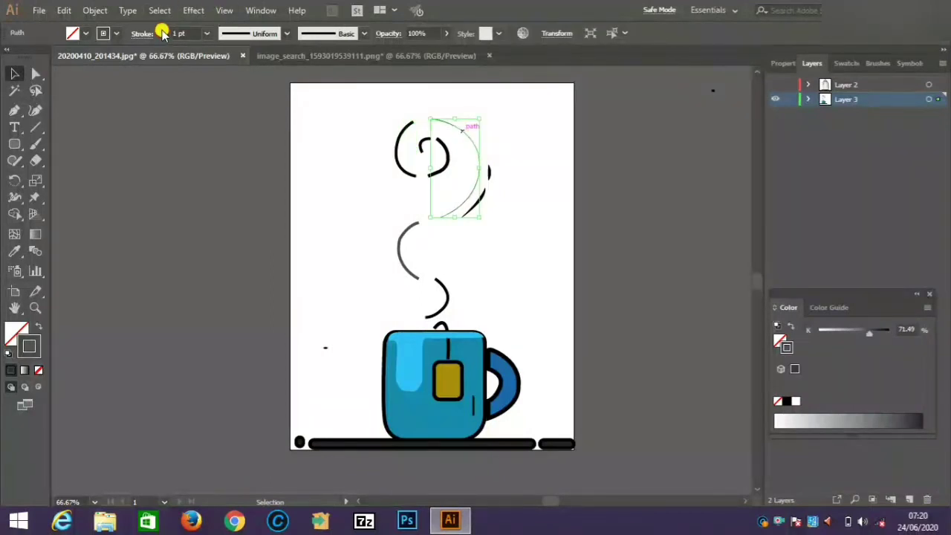
# Set the stroke of the steam swirl's left curve to grey (K 66.39%)
pyautogui.click(396, 158)
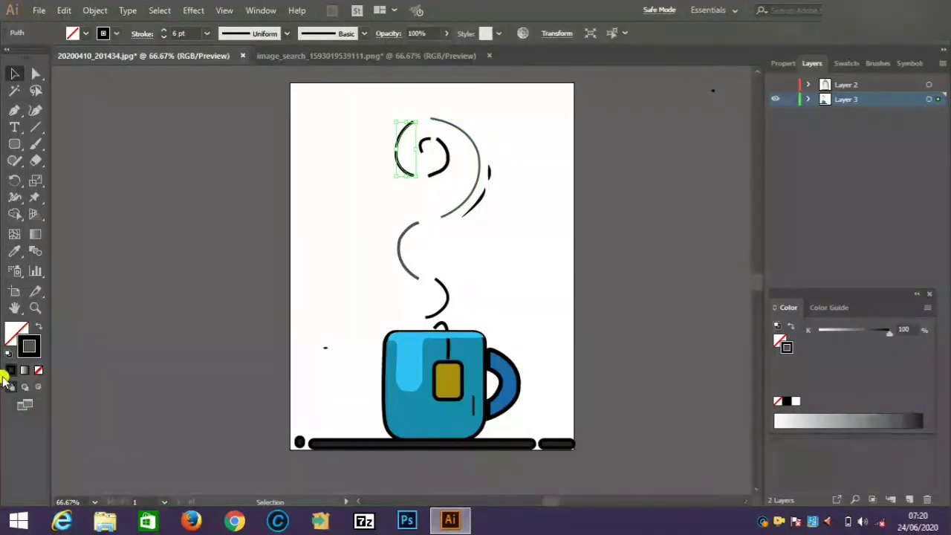
pyautogui.doubleClick(20, 342)
pyautogui.click(203, 396)
pyautogui.press('Return')
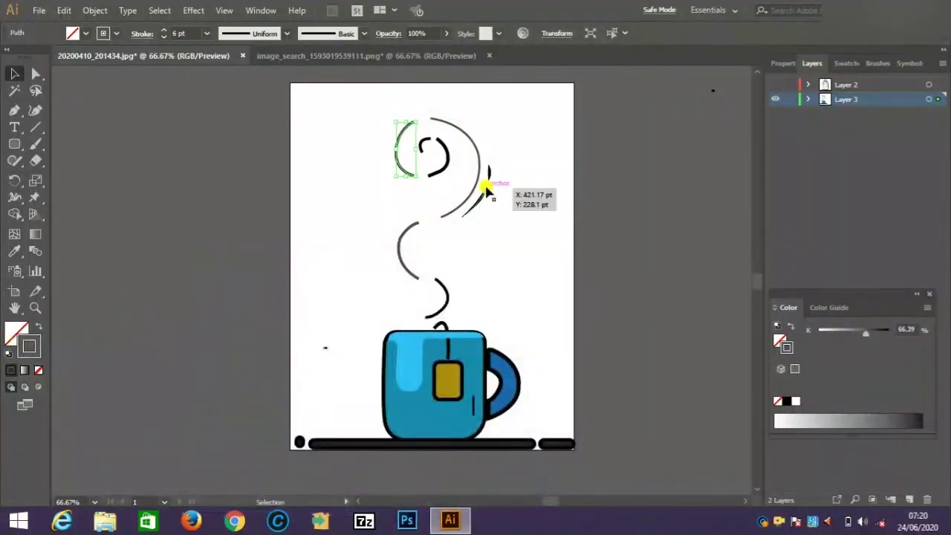
# Set the stroke of the longer tapered accent beside the outer steam curve to grey #656868
pyautogui.click(483, 186)
pyautogui.doubleClick(28, 346)
pyautogui.click(206, 390)
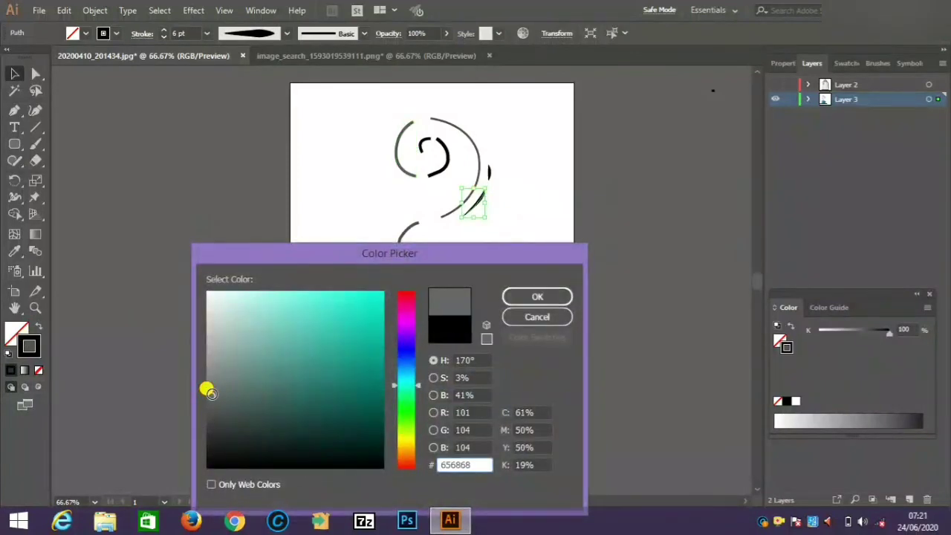
pyautogui.press('Return')
# Recolour the short tapered accent beside the outer steam curve with a similar mid grey stroke
pyautogui.click(488, 172)
pyautogui.doubleClick(28, 343)
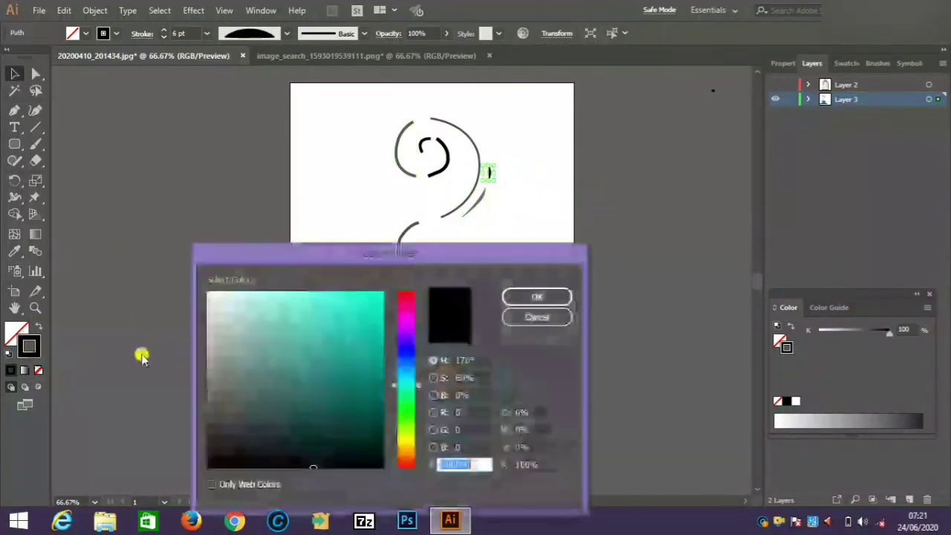
pyautogui.click(210, 393)
pyautogui.press('Return')
# Set the stroke of the steam swirl's inner right curve to grey (K 62.99%)
pyautogui.click(443, 151)
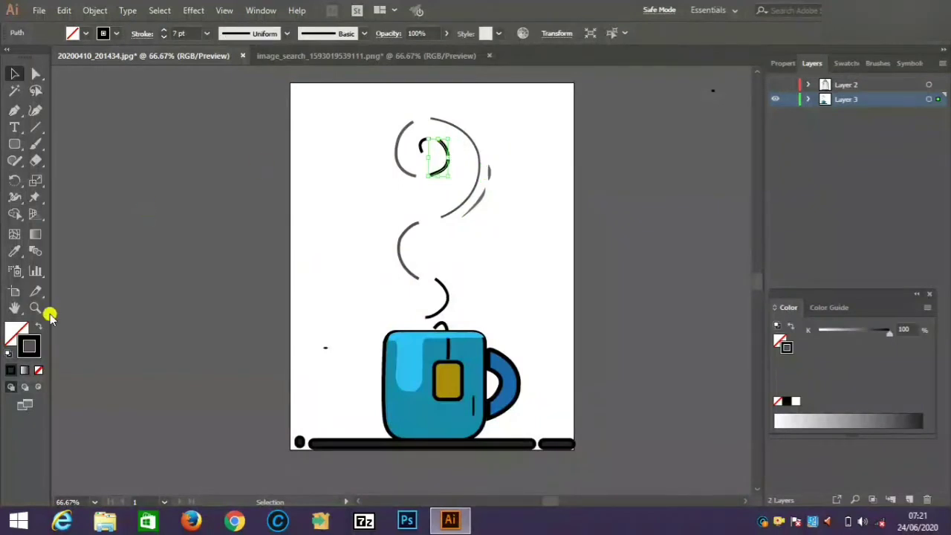
pyautogui.doubleClick(34, 343)
pyautogui.click(210, 394)
pyautogui.press('Return')
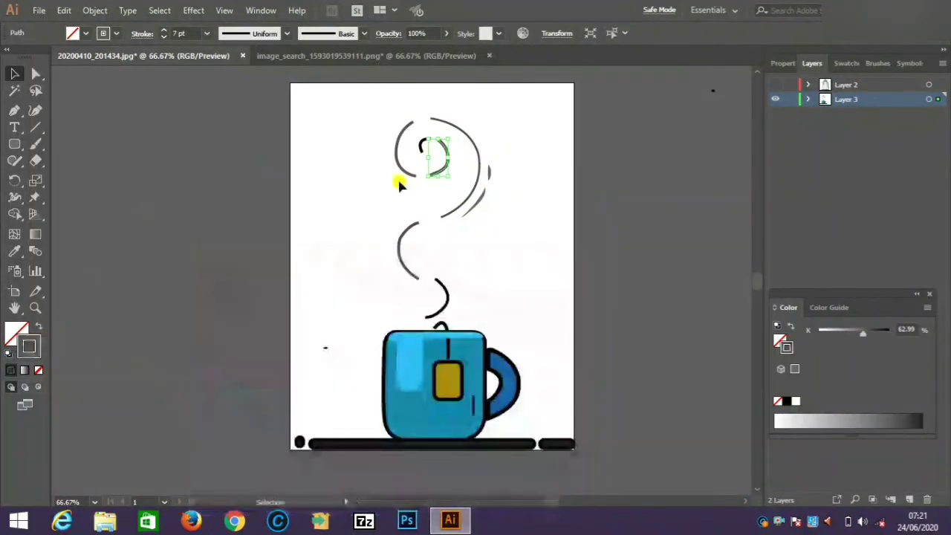
# Set the stroke of the small innermost curl of the steam swirl to a mid grey matching the other steam strokes
pyautogui.click(397, 151)
pyautogui.click(424, 144)
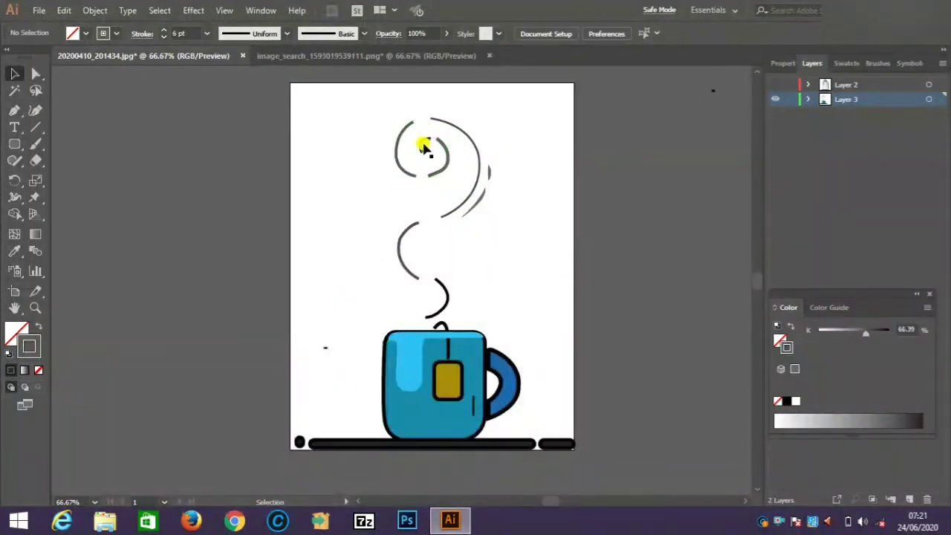
pyautogui.doubleClick(19, 352)
pyautogui.click(205, 395)
pyautogui.press('Return')
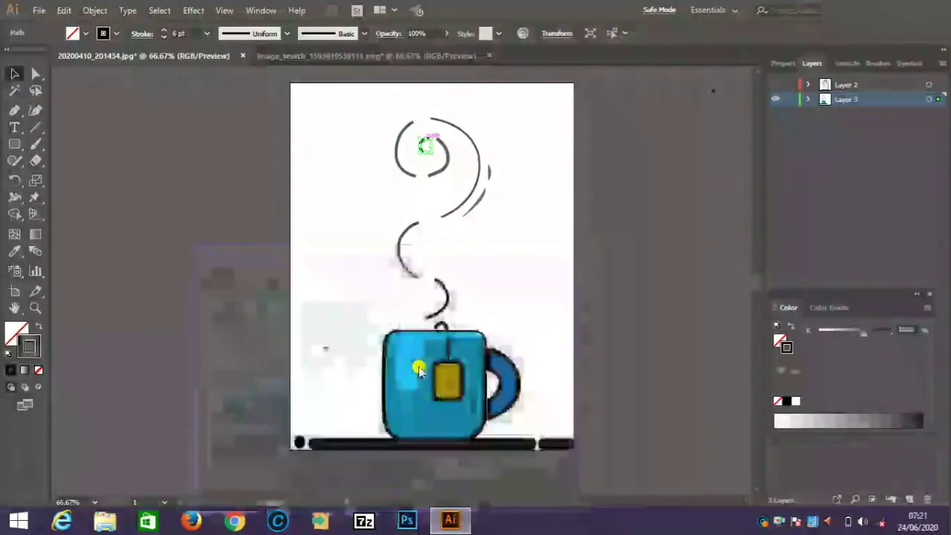
# Set the stroke of the lowest steam curve just above the cup to grey (K 60.24%)
pyautogui.click(444, 294)
pyautogui.doubleClick(19, 347)
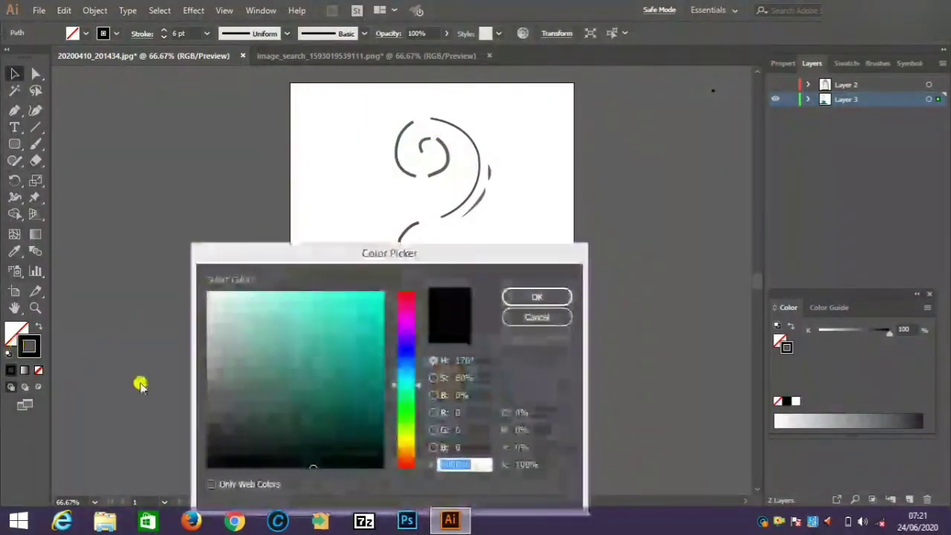
pyautogui.click(222, 397)
pyautogui.click(205, 390)
pyautogui.press('Return')
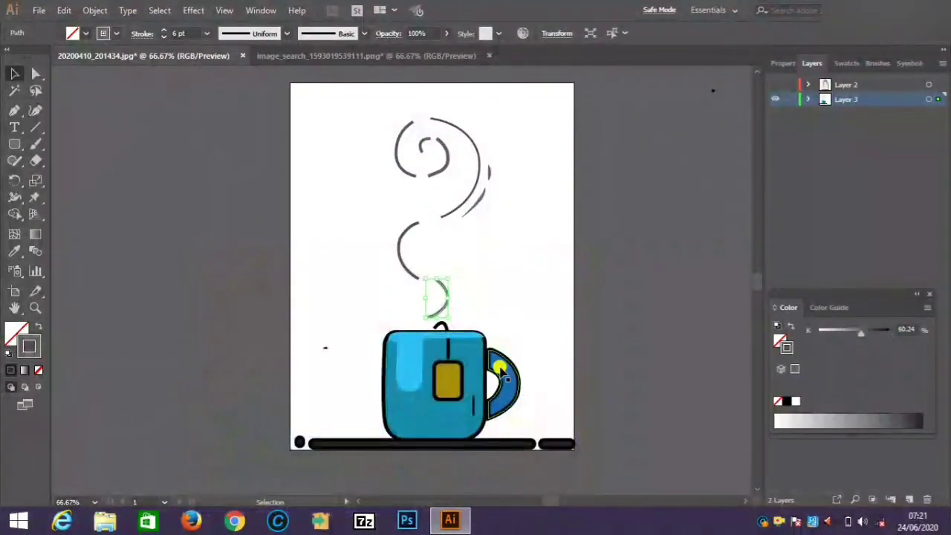
# Move the tea bag string path to the top of Layer 3's stacking order
pyautogui.click(448, 350)
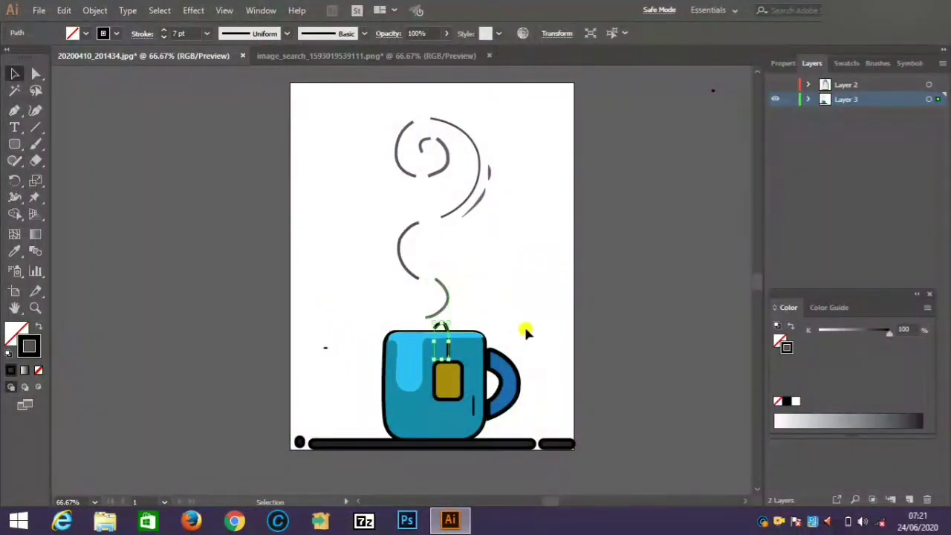
pyautogui.click(808, 99)
pyautogui.click(928, 293)
pyautogui.moveTo(868, 234); pyautogui.dragTo(839, 114)
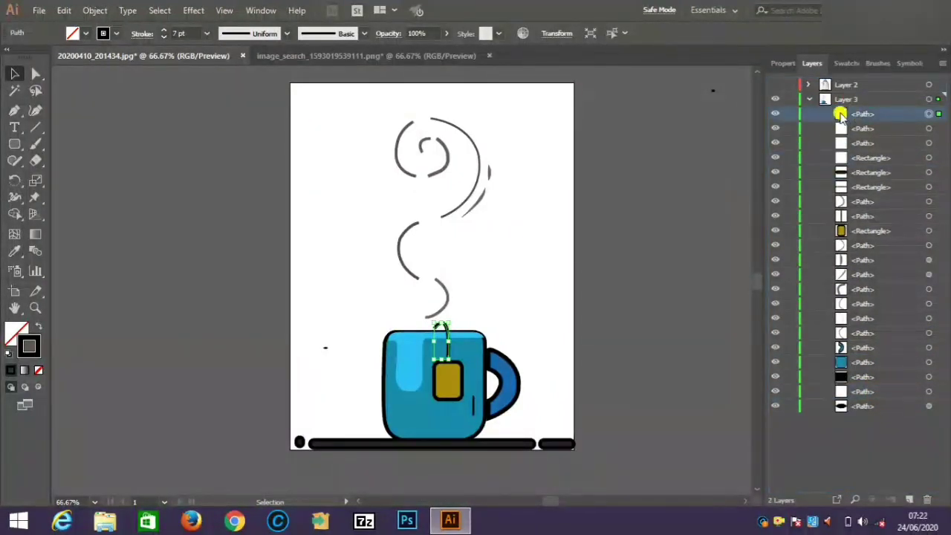
pyautogui.click(482, 210)
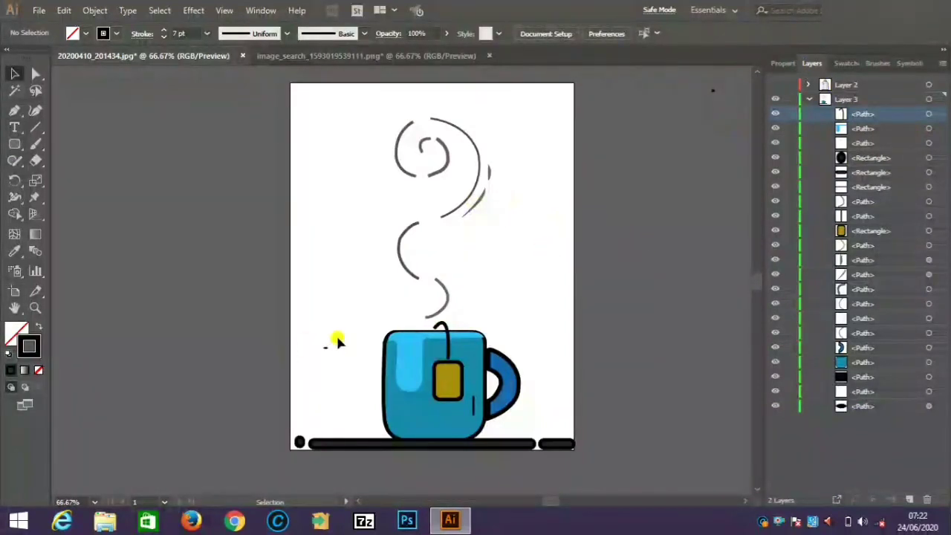
# Thicken the cup body's outline to 17 pt and collapse Layer 3's object list
pyautogui.click(383, 359)
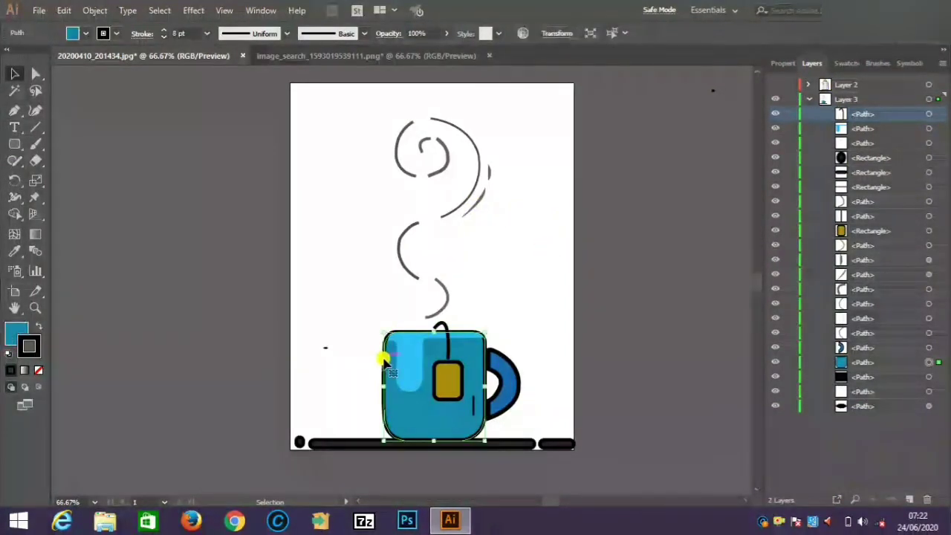
pyautogui.click(163, 34)
pyautogui.click(163, 33)
pyautogui.click(163, 34)
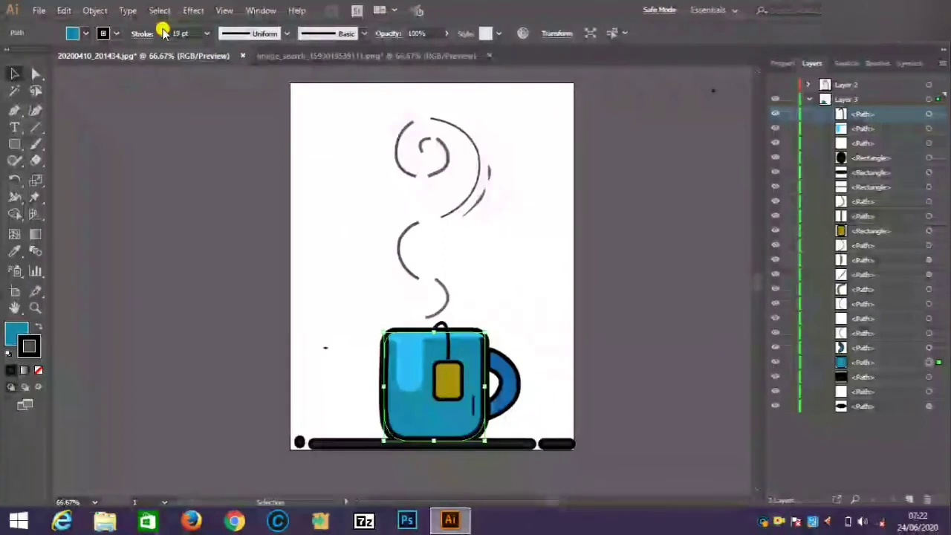
pyautogui.click(163, 37)
pyautogui.click(164, 37)
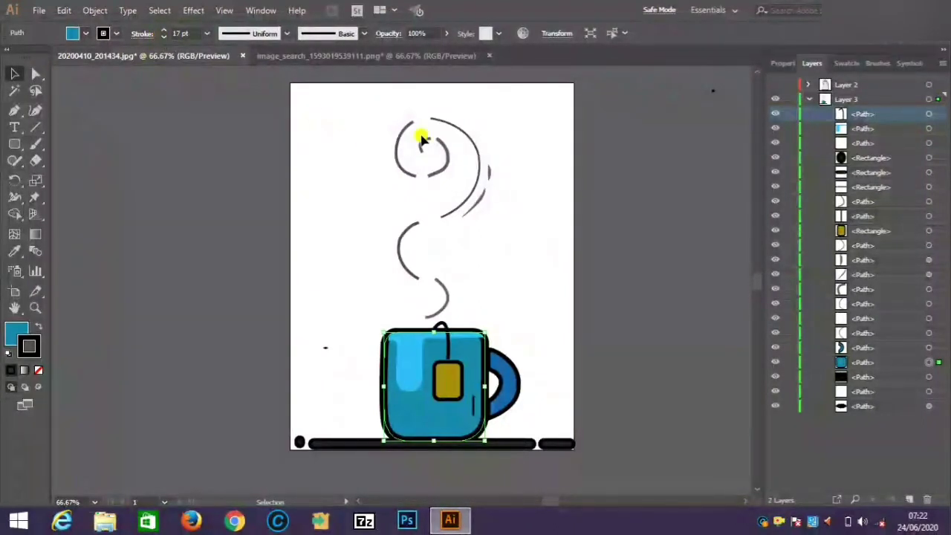
pyautogui.click(808, 99)
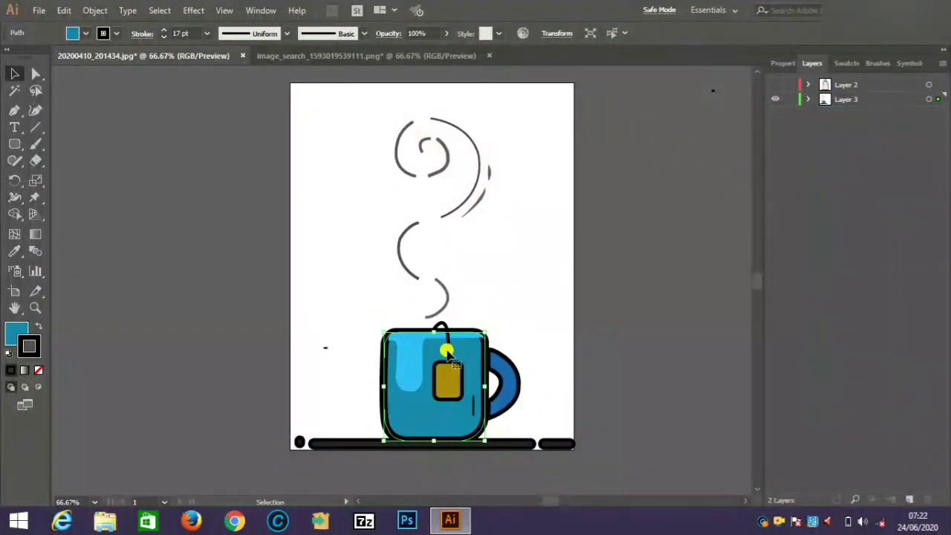
# Remove the stroke from all three segments of the base line under the cup
pyautogui.click(550, 443)
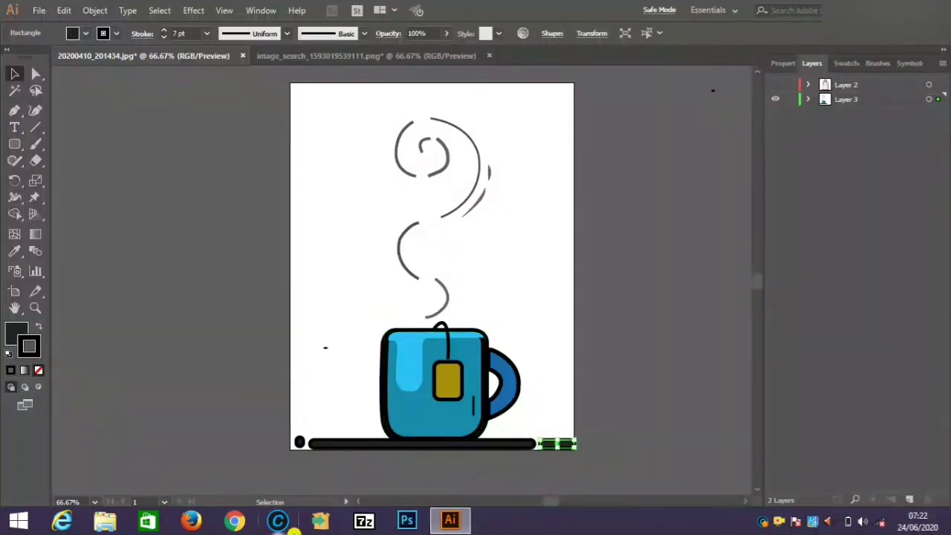
pyautogui.click(346, 443)
pyautogui.click(299, 443)
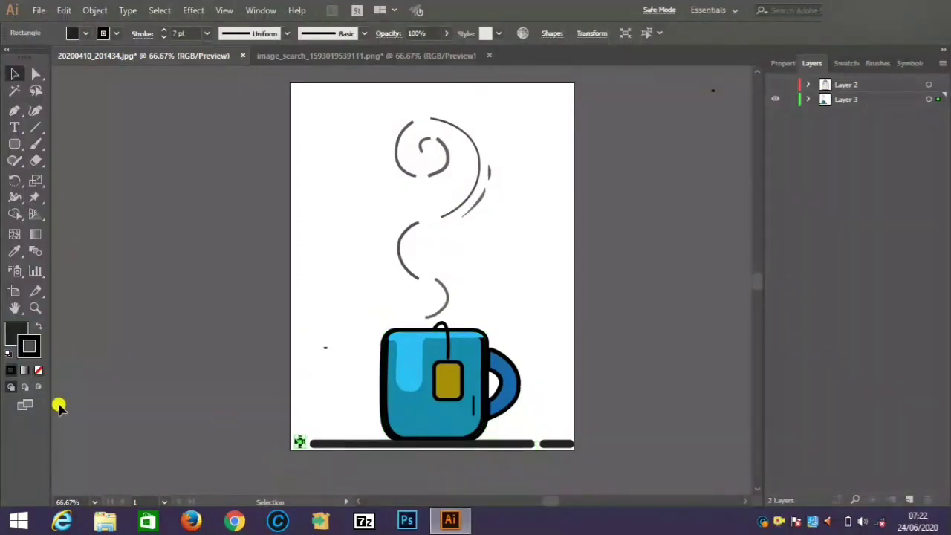
pyautogui.click(148, 342)
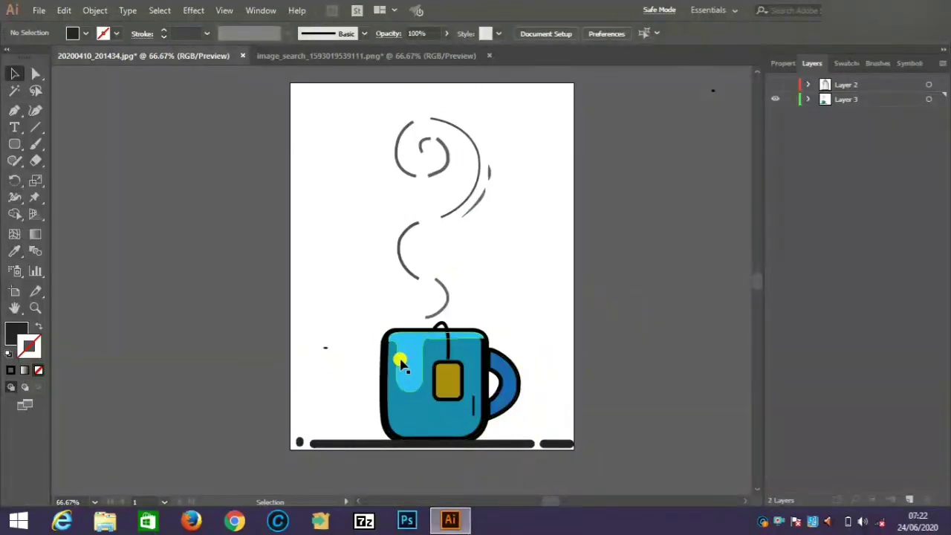
# Change the fill of the cup's light blue highlight shape to #3CC1E5
pyautogui.doubleClick(16, 332)
pyautogui.click(256, 313)
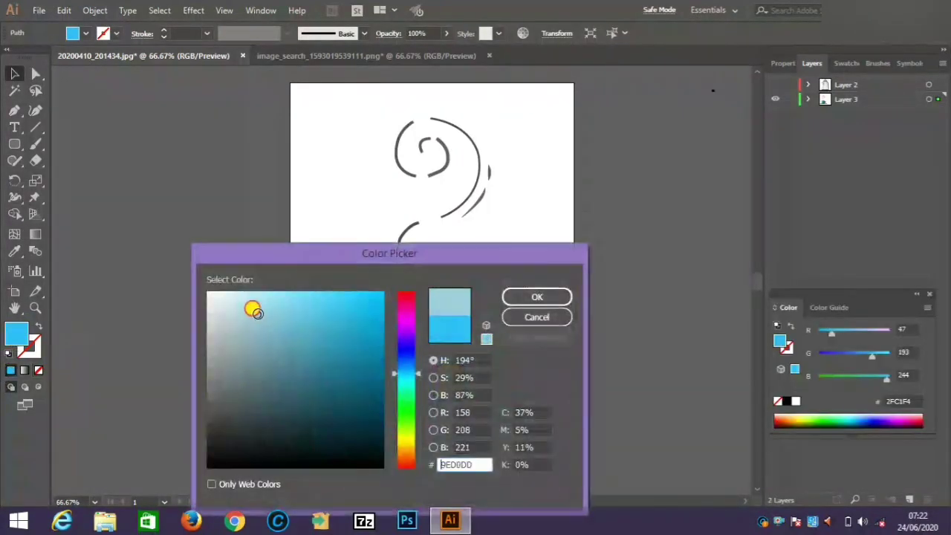
pyautogui.click(377, 311)
pyautogui.click(337, 308)
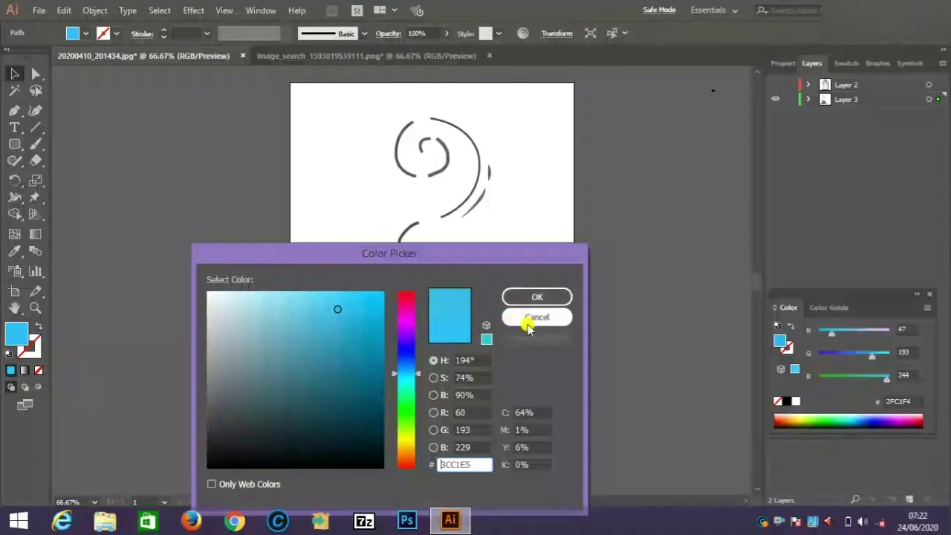
pyautogui.click(532, 296)
# Try opacities of 75% and 55% on the cup's highlight shape
pyautogui.moveTo(426, 32); pyautogui.dragTo(371, 31)
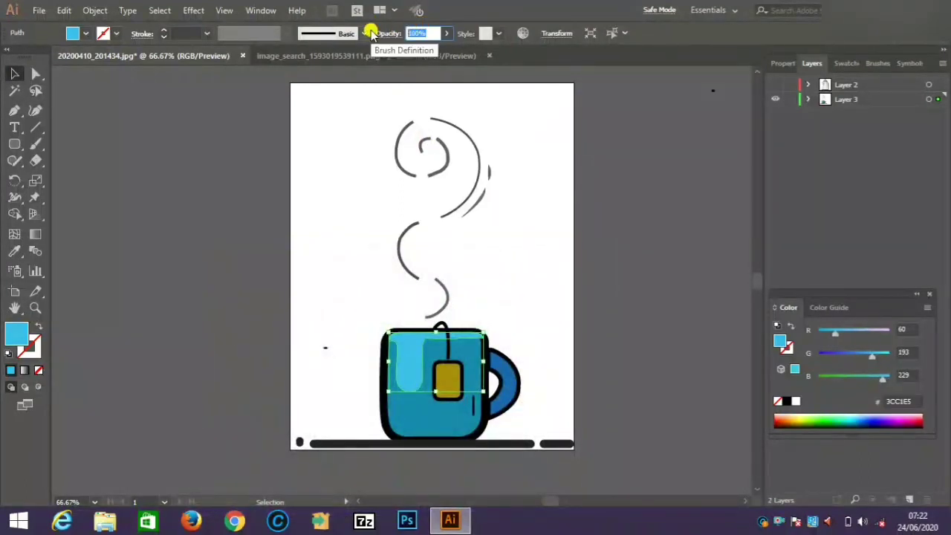
pyautogui.write('75')
pyautogui.press('Return')
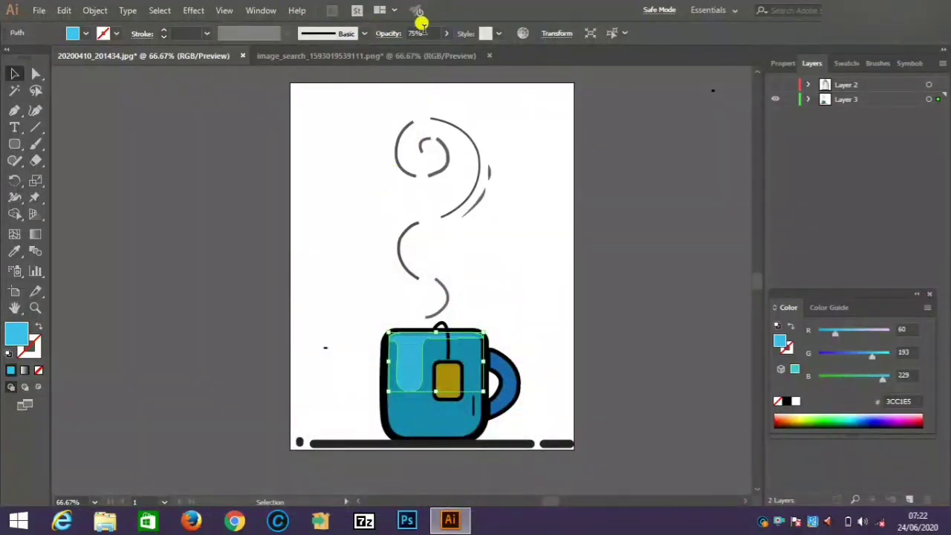
pyautogui.write('55')
pyautogui.press('Return')
pyautogui.click(206, 303)
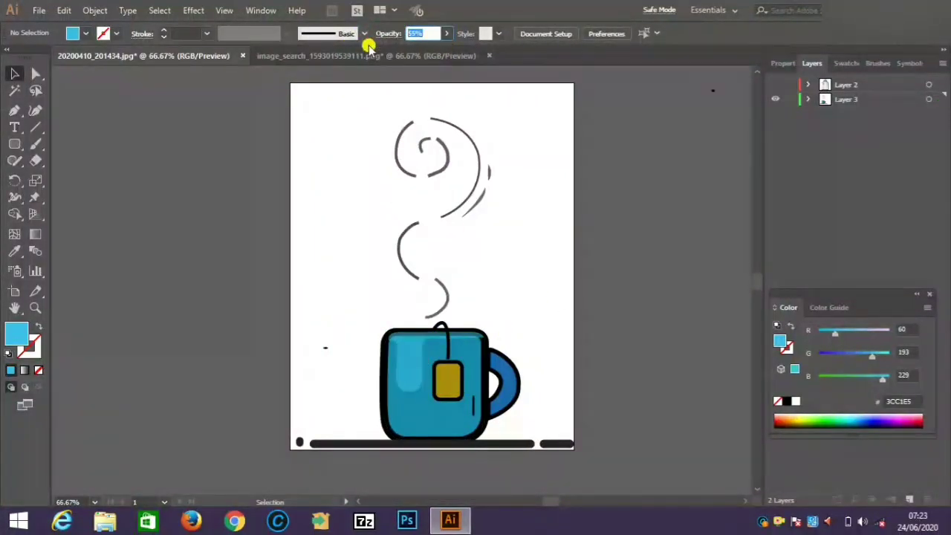
# Set the opacity of the cup's highlight shape to 80%
pyautogui.click(407, 386)
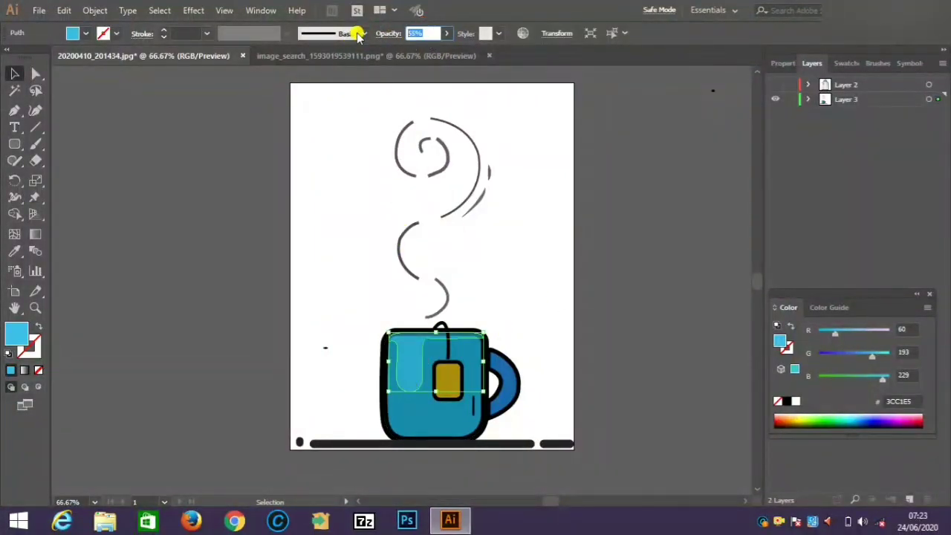
pyautogui.write('80')
pyautogui.press('Return')
pyautogui.click(603, 306)
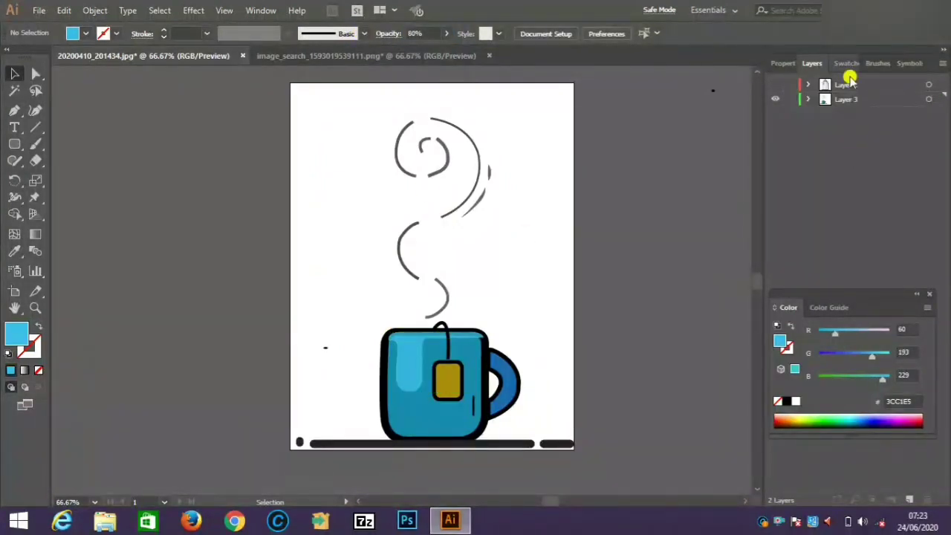
# Hide Layer 3 with the cup and show Layer 2 with the jug, making Layer 2 active
pyautogui.click(909, 85)
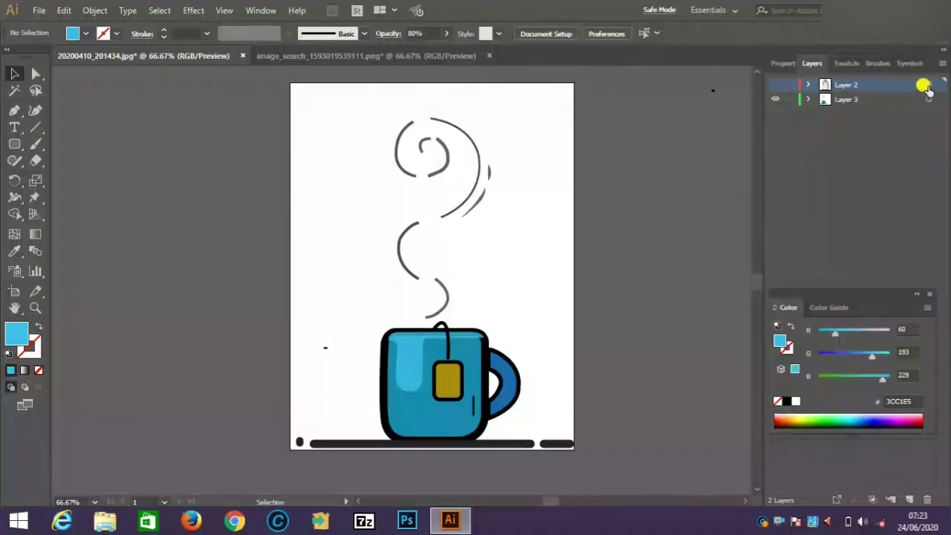
pyautogui.click(772, 99)
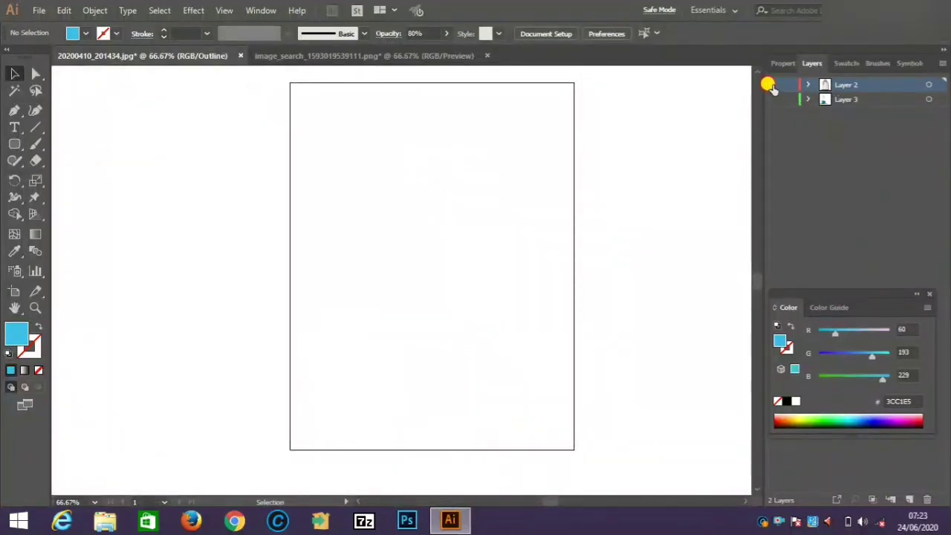
pyautogui.keyDown('ctrl'); pyautogui.click(772, 85); pyautogui.keyUp('ctrl')
# Select all the jug's outlines on Layer 2 and set their stroke to grey (K 61.29%)
pyautogui.click(928, 84)
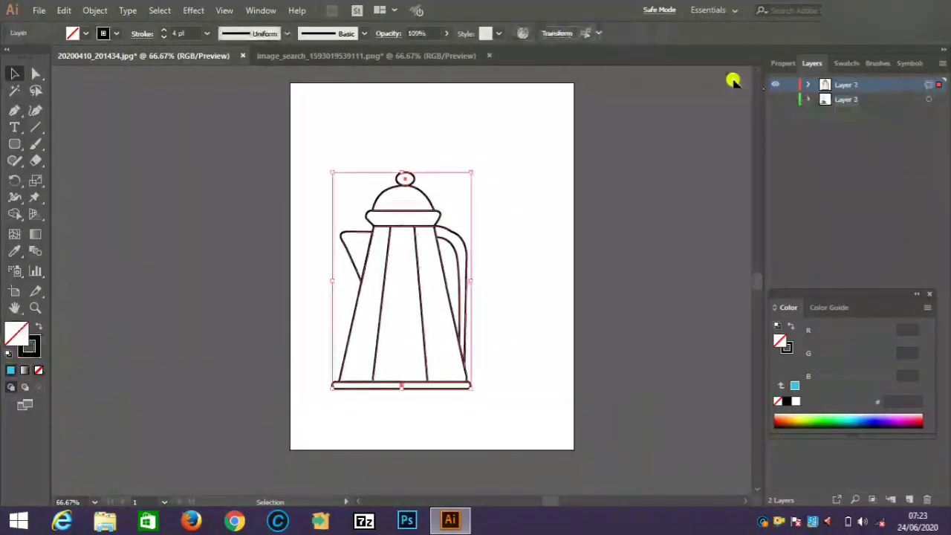
pyautogui.click(431, 172)
pyautogui.moveTo(314, 139); pyautogui.dragTo(467, 409)
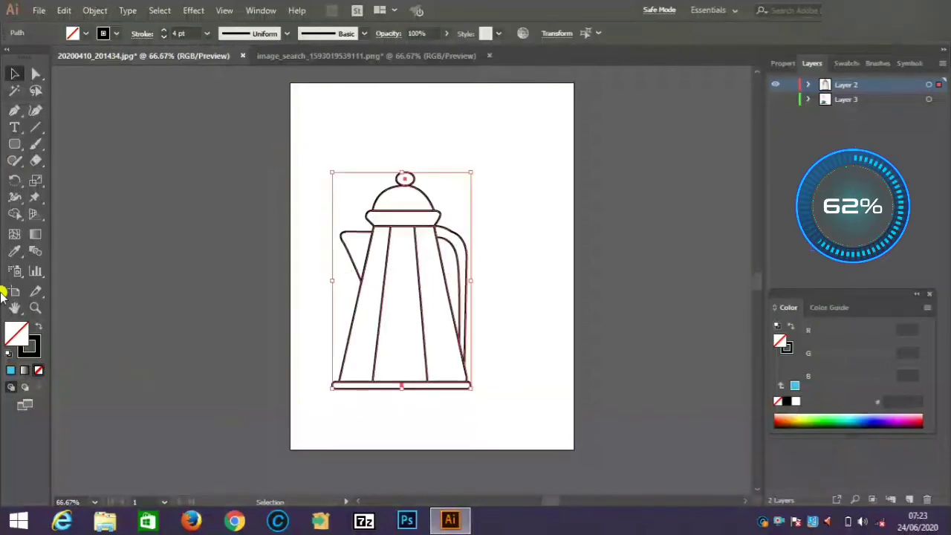
pyautogui.click(30, 355)
pyautogui.doubleClick(29, 355)
pyautogui.moveTo(289, 365); pyautogui.dragTo(206, 393)
pyautogui.click(537, 295)
pyautogui.click(647, 208)
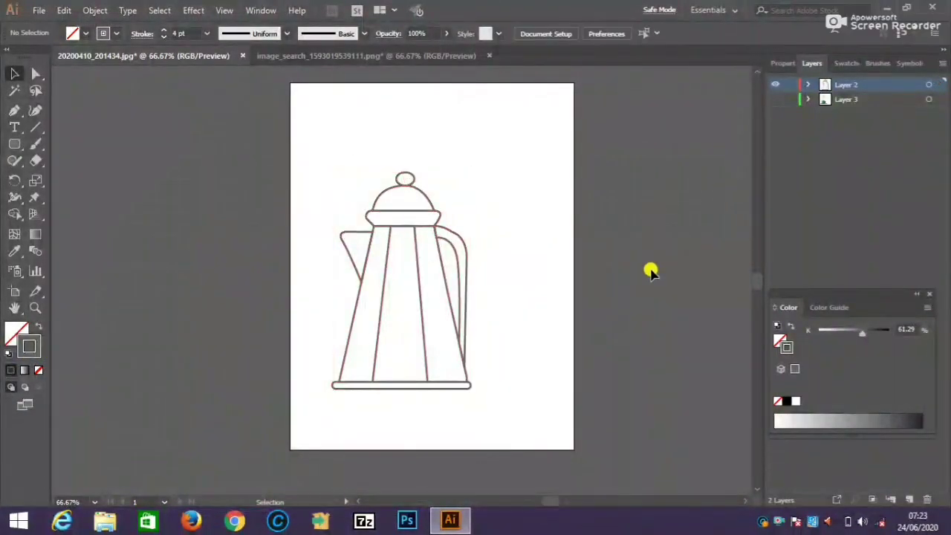